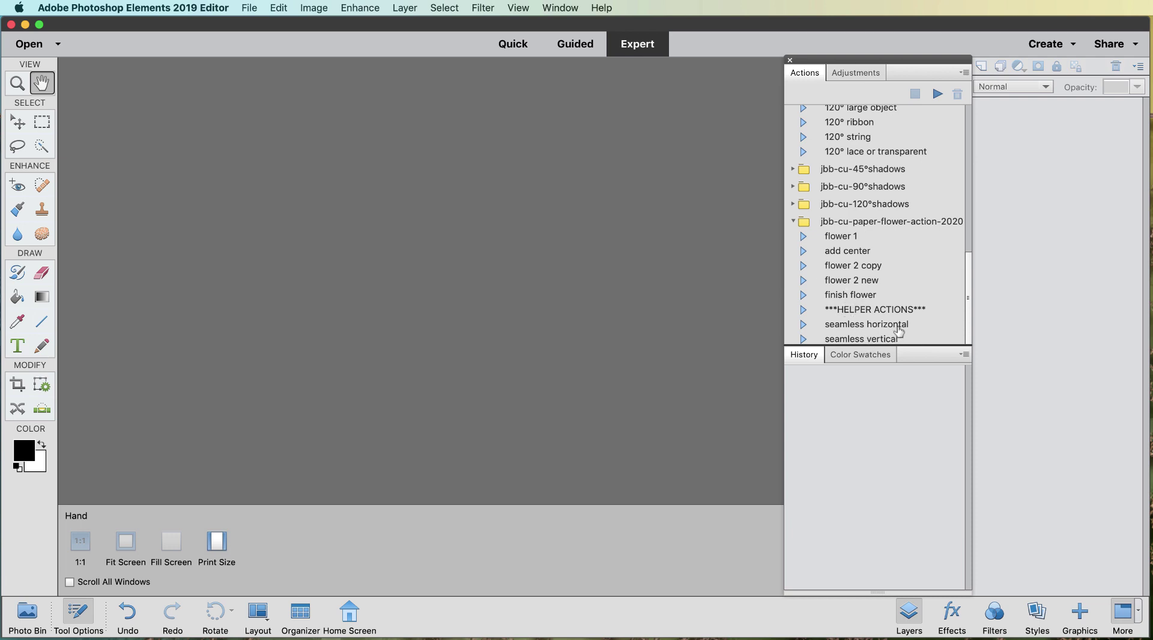
Run the flower 1 action from the jbb-cu-paper-flower-action-2020 set and continue past its introductory message.
{"action": "left_click", "coordinate": [850, 237]}
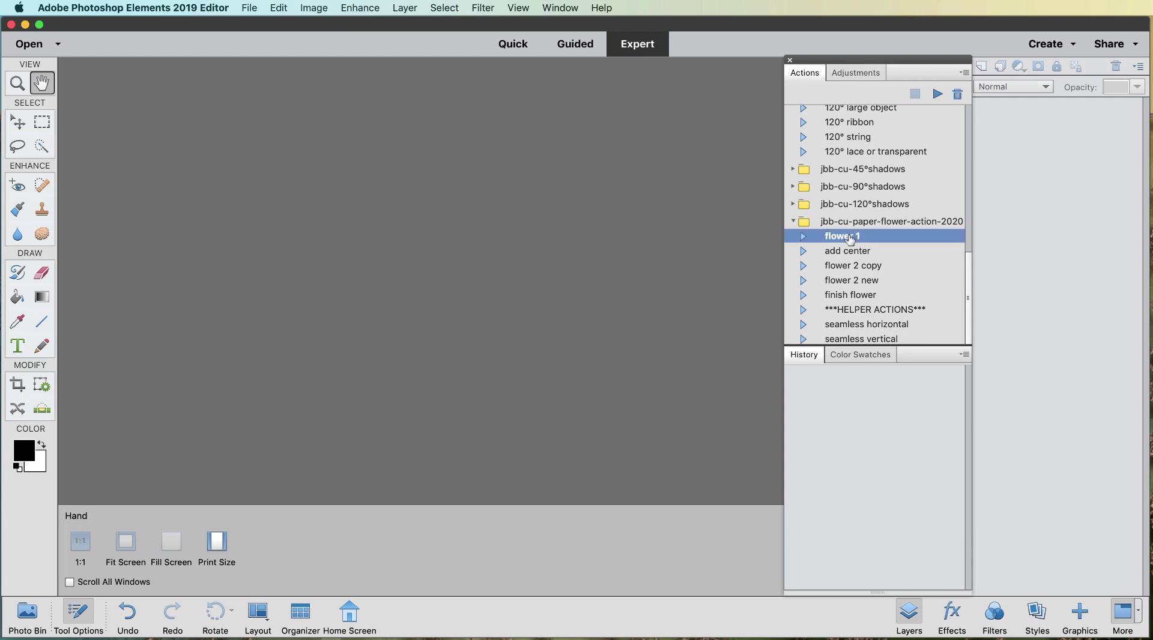
{"action": "left_click", "coordinate": [938, 93]}
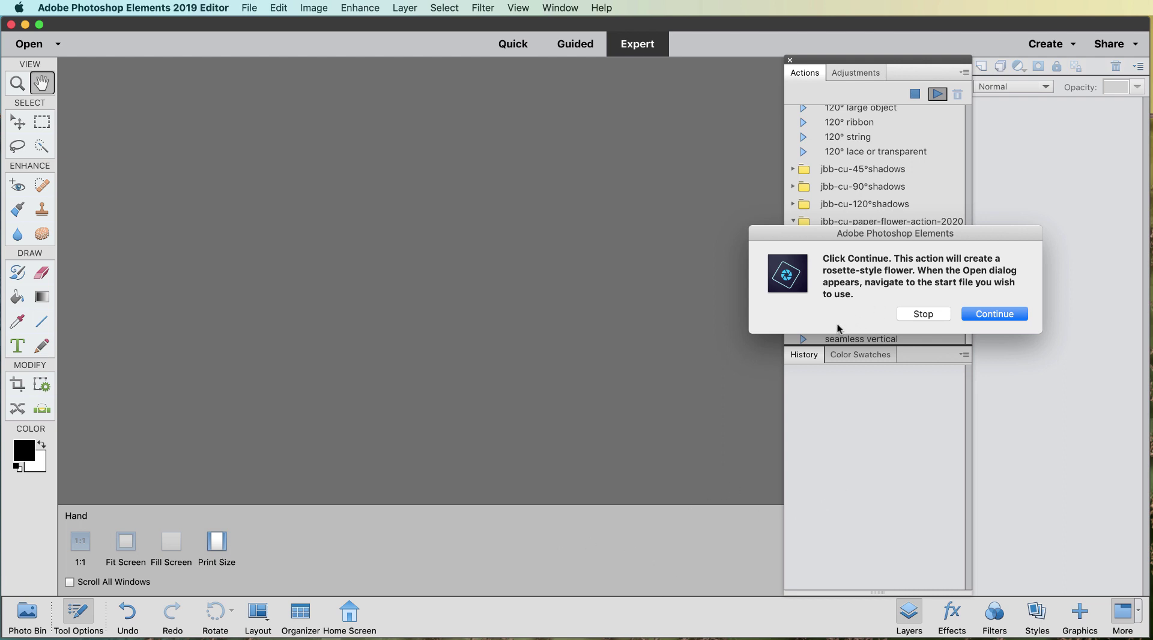
{"action": "left_click_drag", "start_coordinate": [884, 238], "coordinate": [812, 214]}
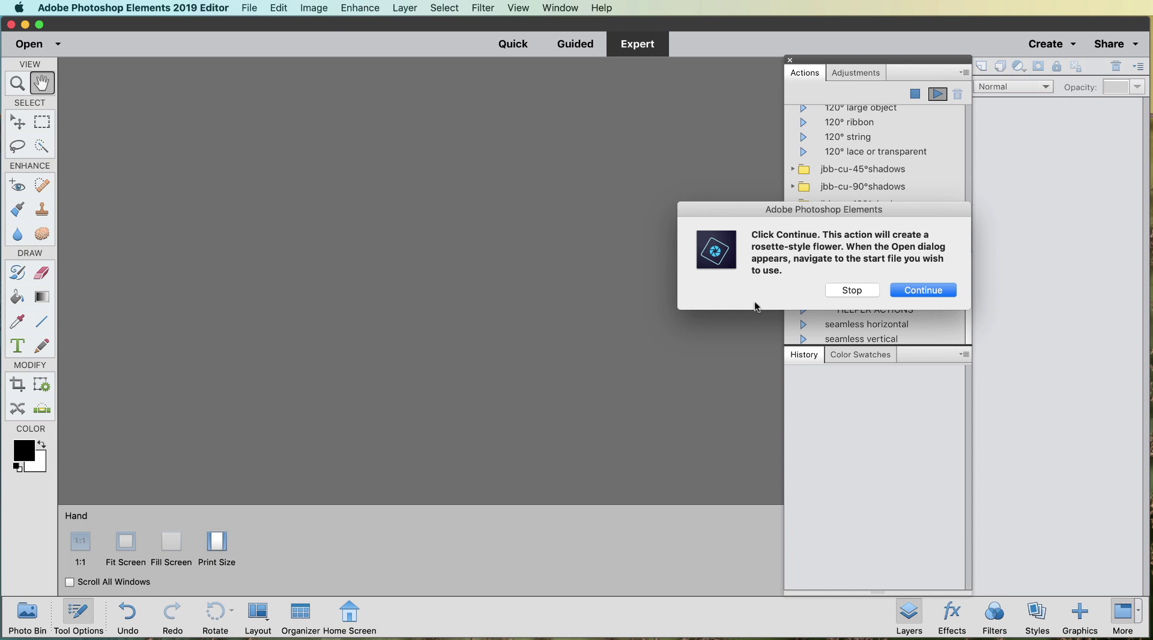
{"action": "left_click", "coordinate": [921, 291]}
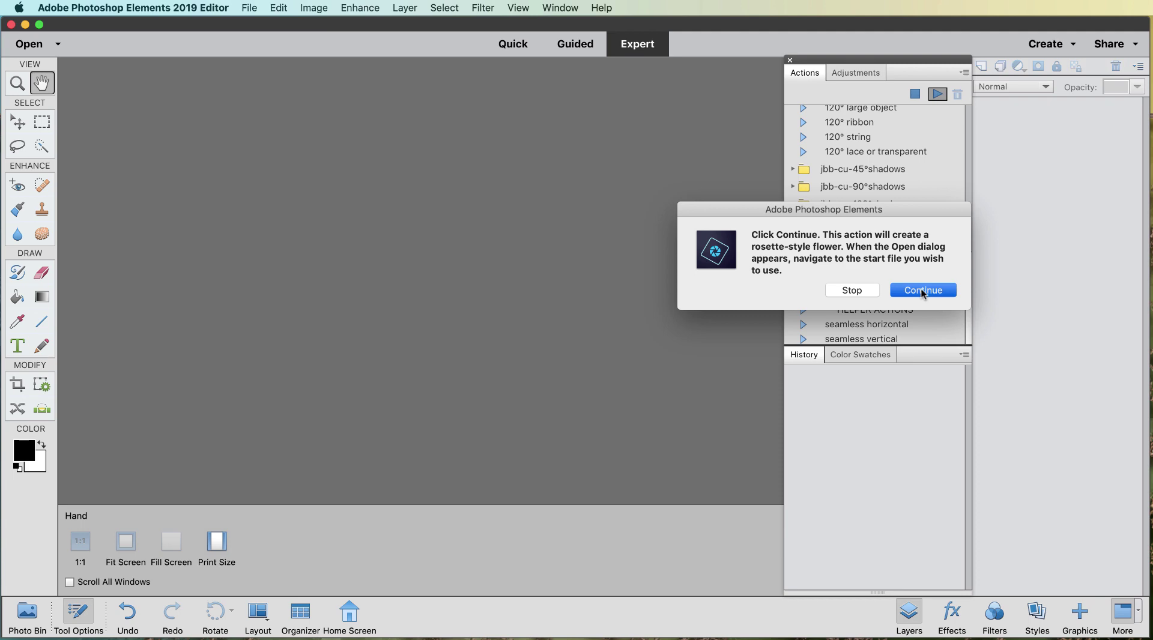
{"action": "left_click", "coordinate": [922, 291]}
Open jbb-cu-start_file11.png from the start_files folder in jbb-cu-paperFlowerAction-2020 as the flower's base shape.
{"action": "left_click", "coordinate": [819, 177]}
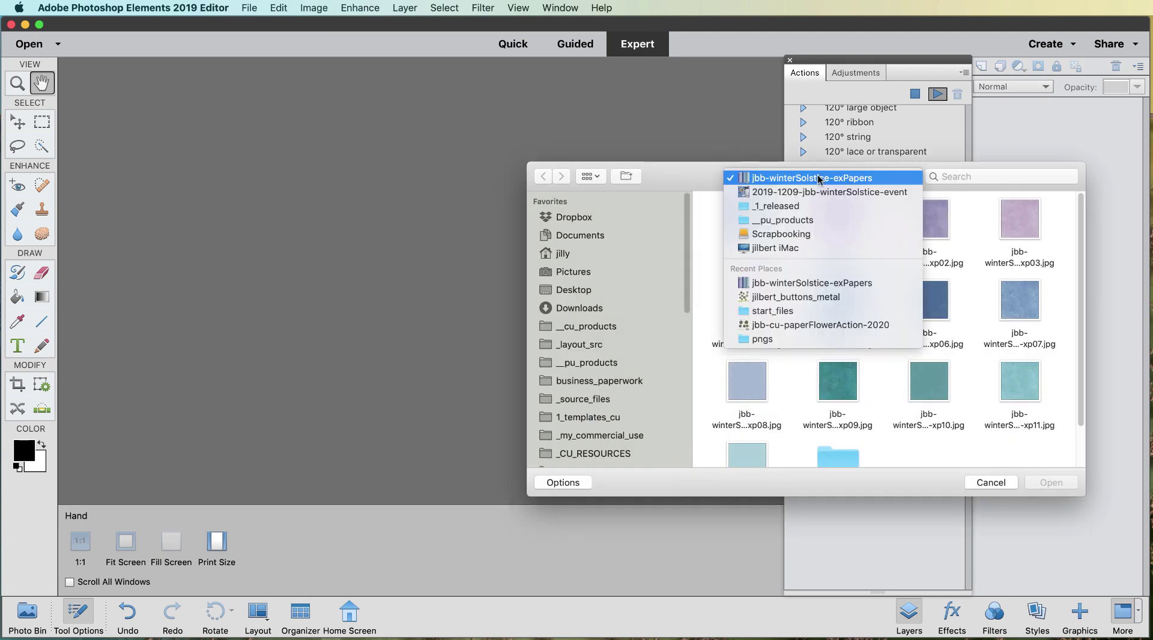
{"action": "left_click", "coordinate": [783, 324]}
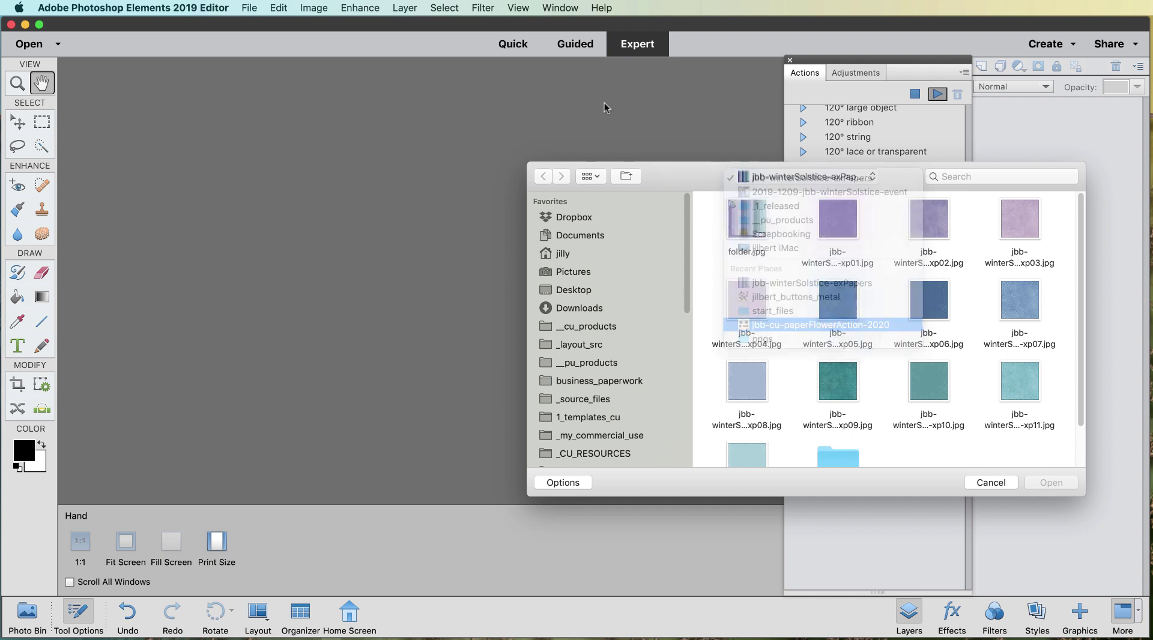
{"action": "left_click", "coordinate": [954, 190]}
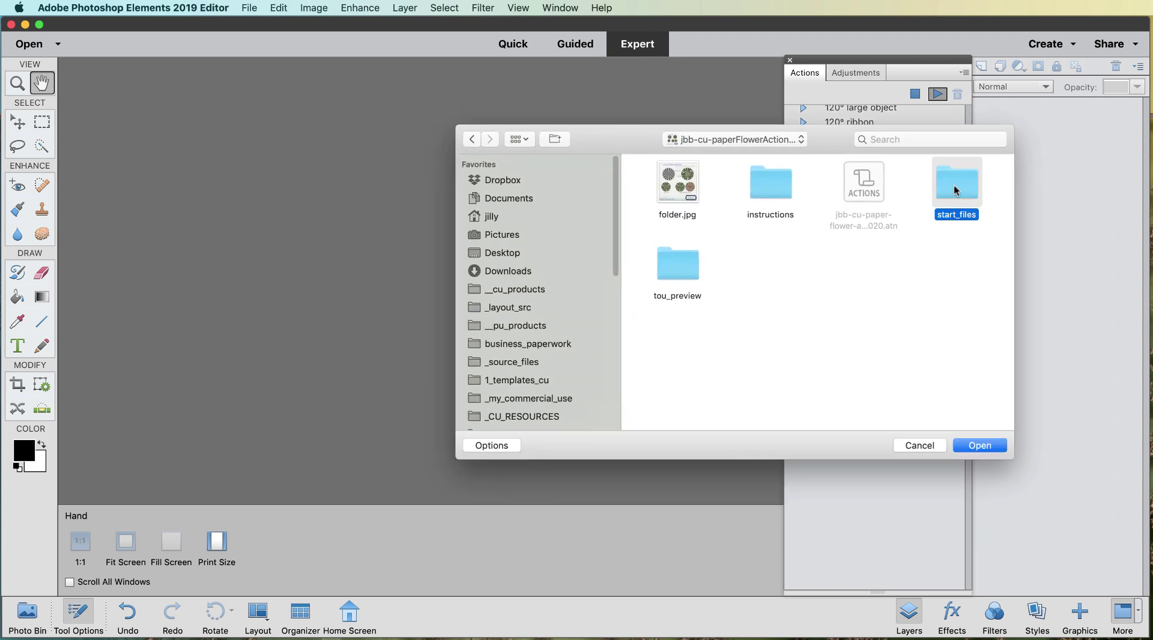
{"action": "double_click", "coordinate": [954, 190]}
{"action": "scroll", "coordinate": [892, 233], "scroll_direction": "down", "scroll_amount": 2}
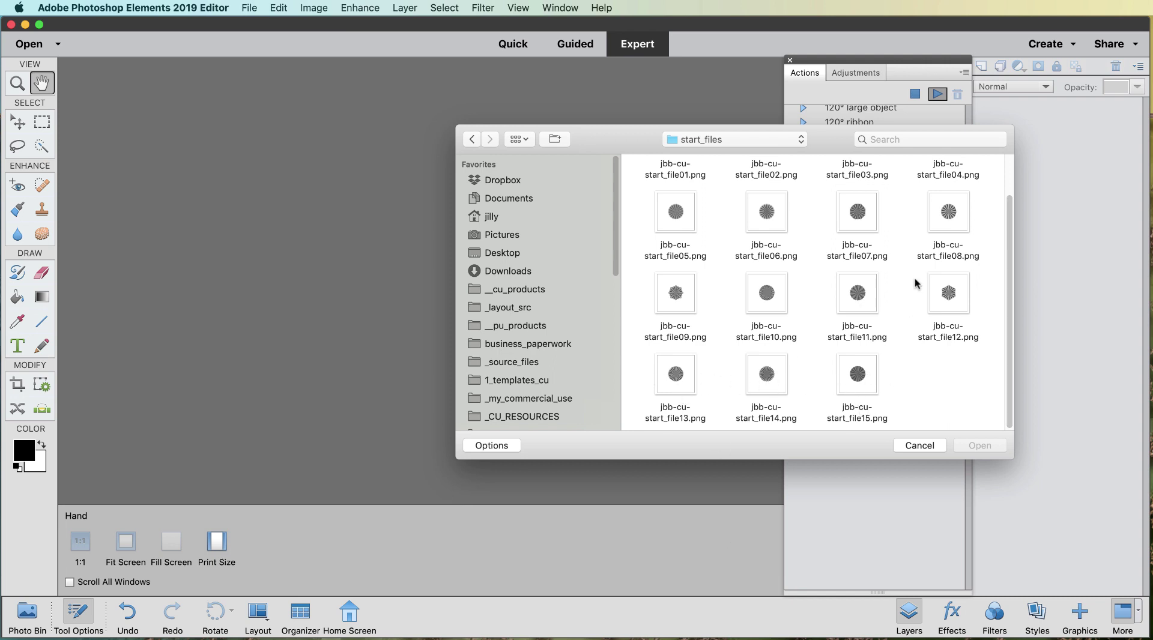
{"action": "scroll", "coordinate": [898, 266], "scroll_direction": "up", "scroll_amount": 2}
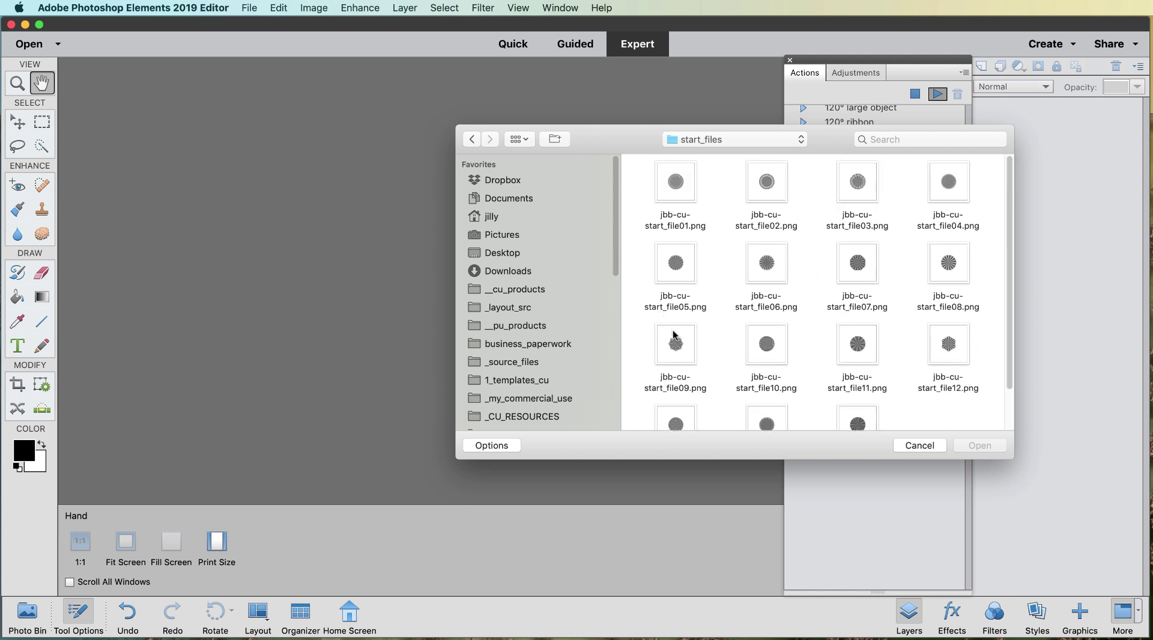
{"action": "scroll", "coordinate": [874, 311], "scroll_direction": "down", "scroll_amount": 1}
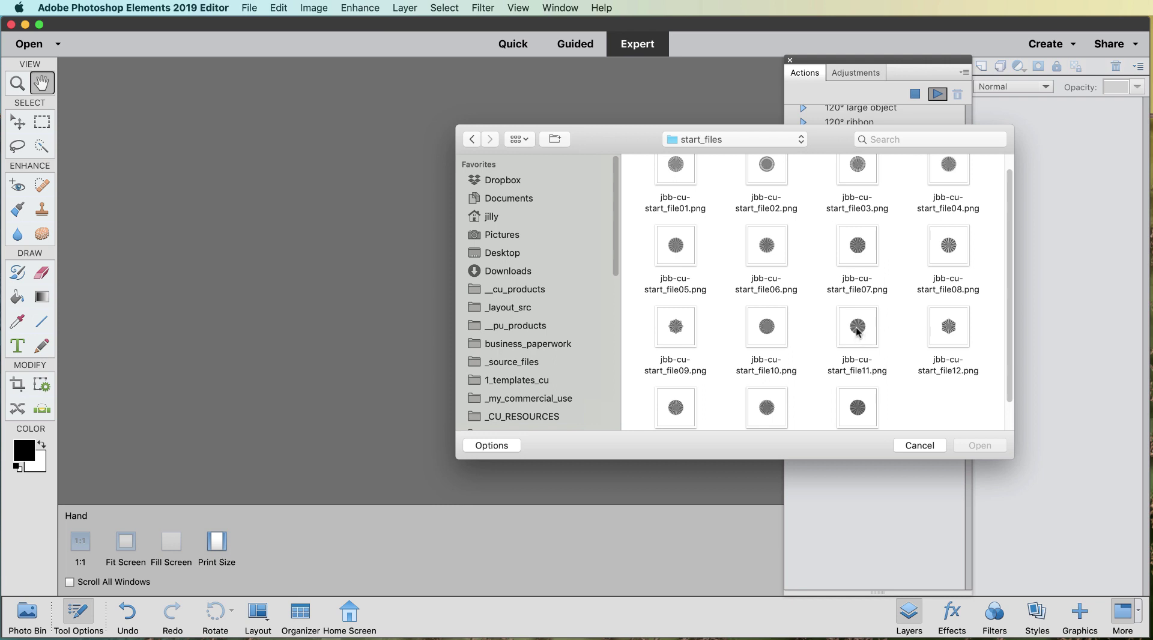
{"action": "left_click", "coordinate": [857, 330]}
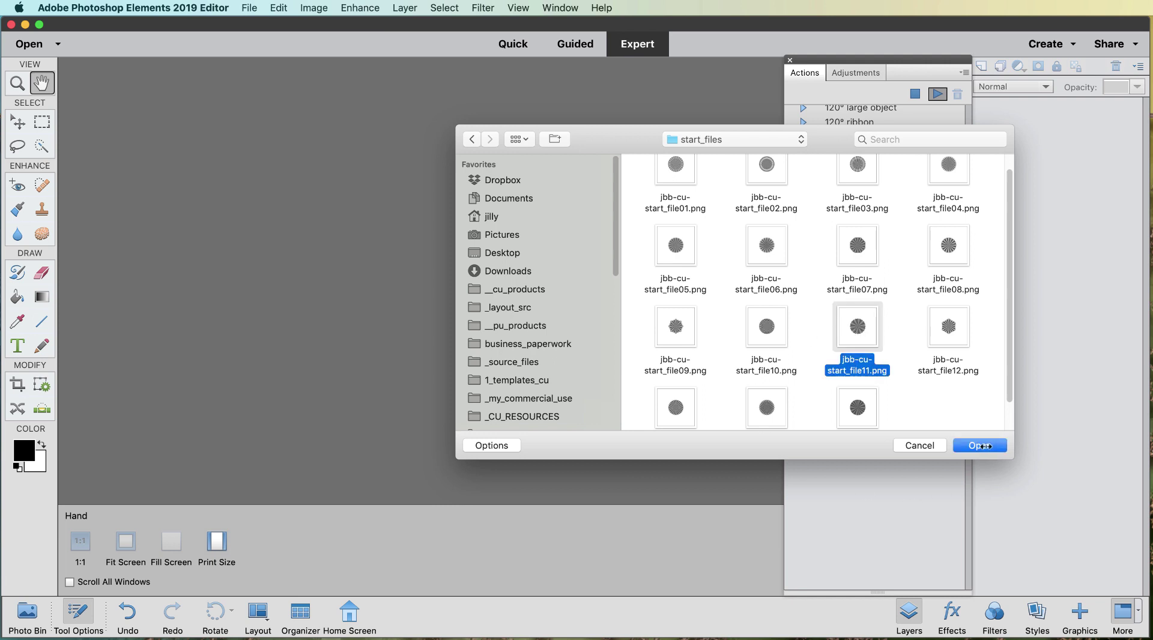
{"action": "left_click", "coordinate": [983, 446]}
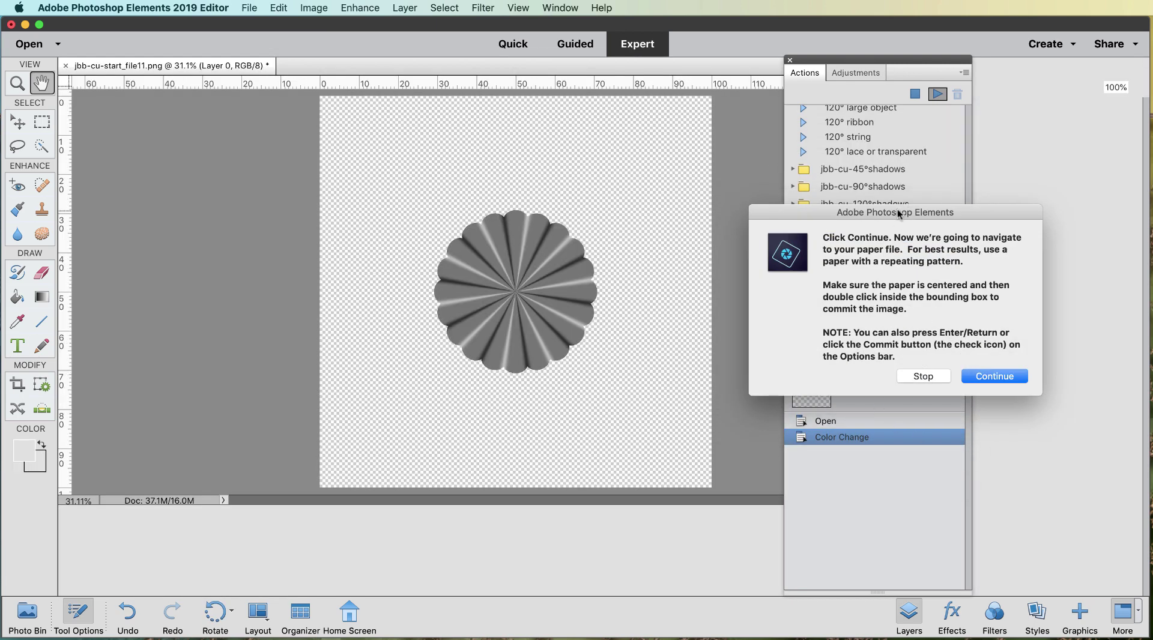
Continue the action and place the blue xp07 paper from the jbb-winterSolstice-exPapers folder onto the flower.
{"action": "left_click_drag", "start_coordinate": [900, 212], "coordinate": [856, 187]}
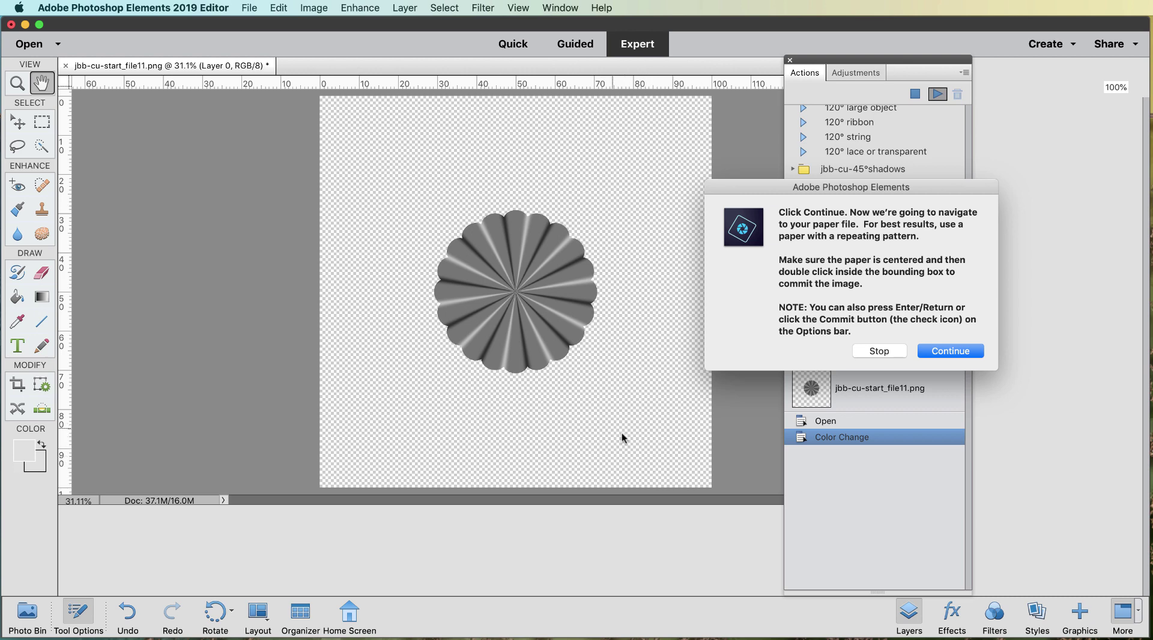
{"action": "left_click", "coordinate": [949, 354]}
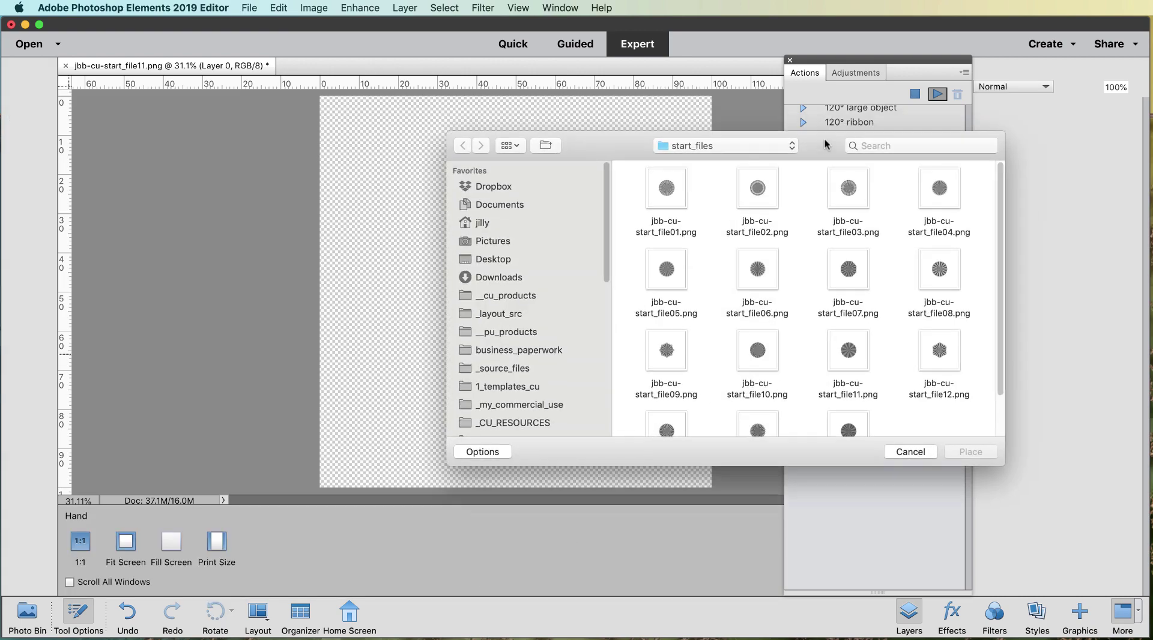
{"action": "left_click_drag", "start_coordinate": [827, 143], "coordinate": [554, 144]}
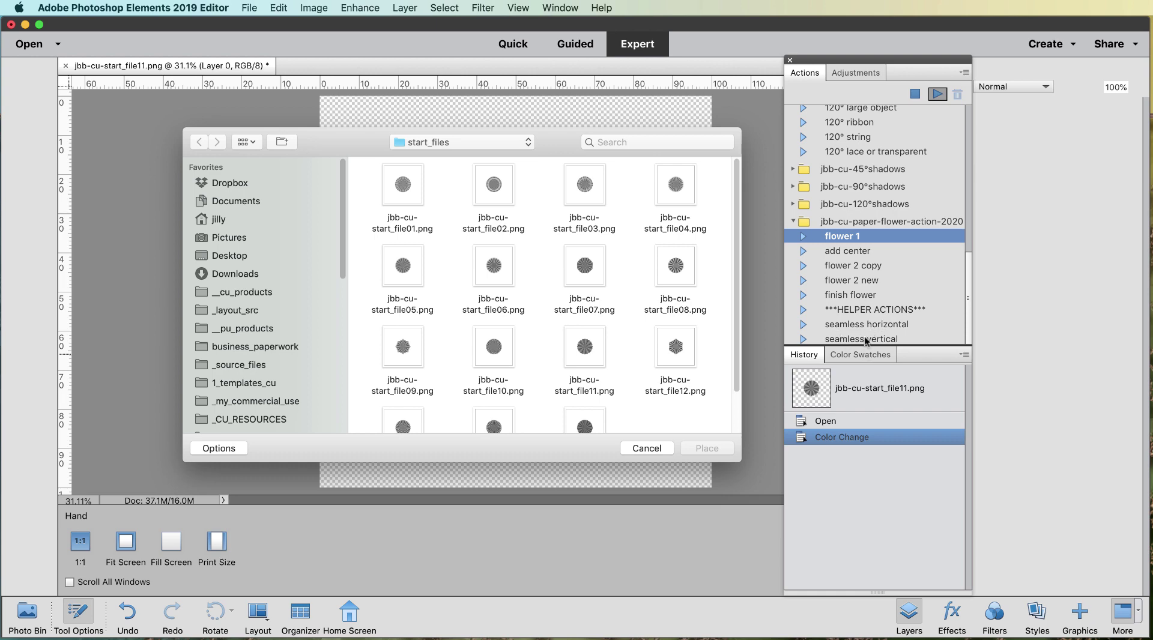
{"action": "left_click_drag", "start_coordinate": [559, 138], "coordinate": [864, 164]}
{"action": "left_click", "coordinate": [777, 168]}
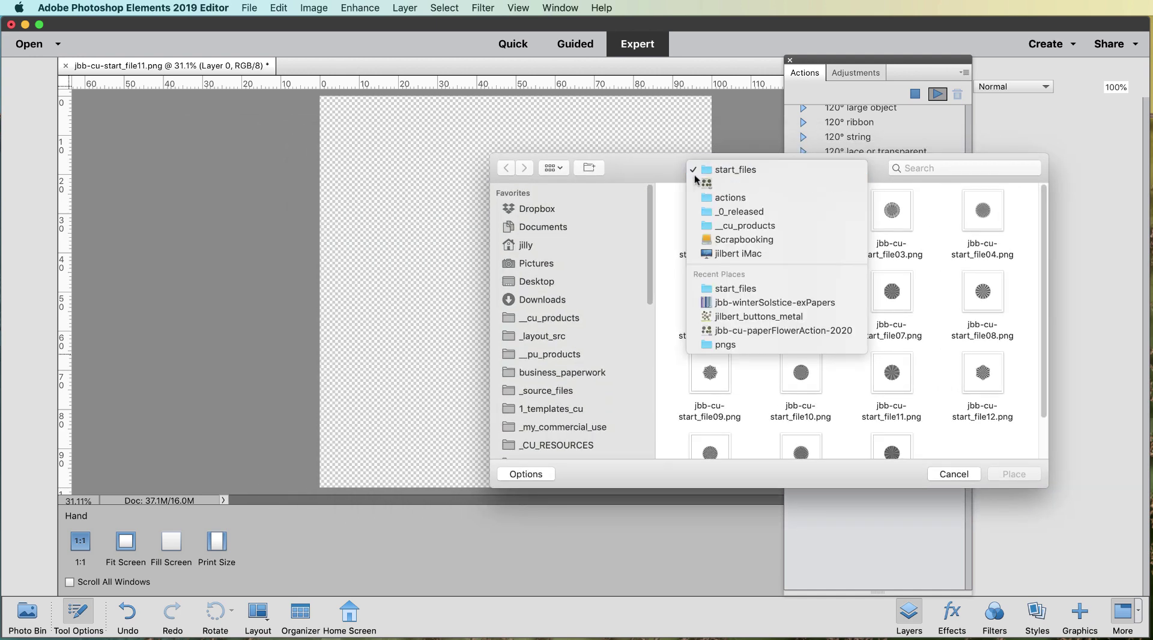
{"action": "left_click", "coordinate": [813, 307]}
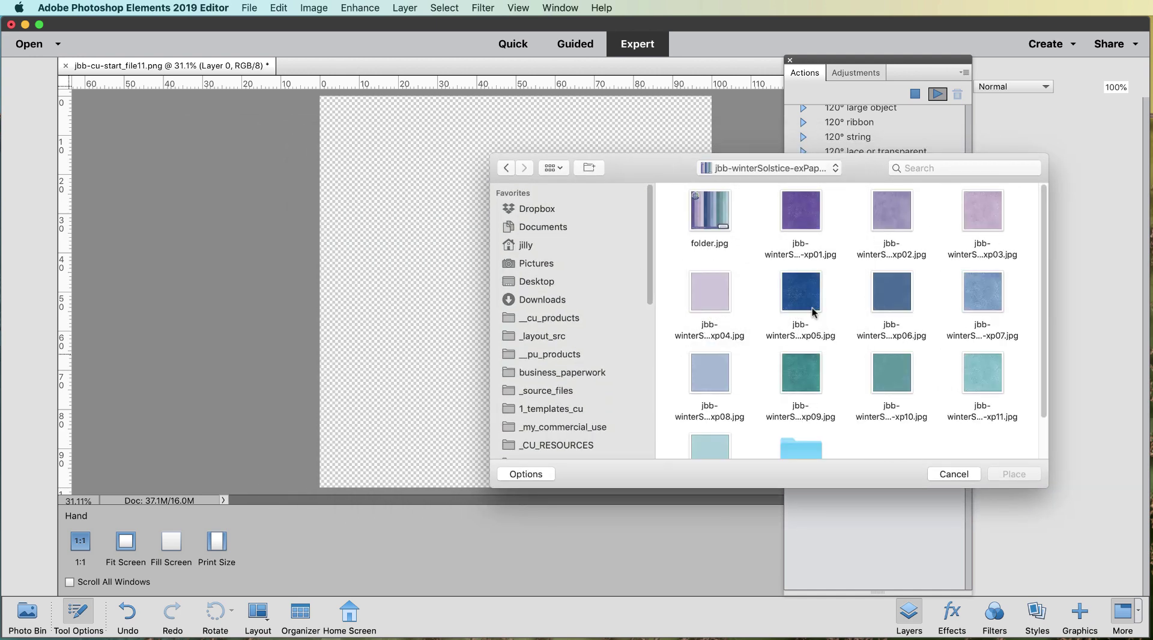
{"action": "left_click", "coordinate": [988, 304]}
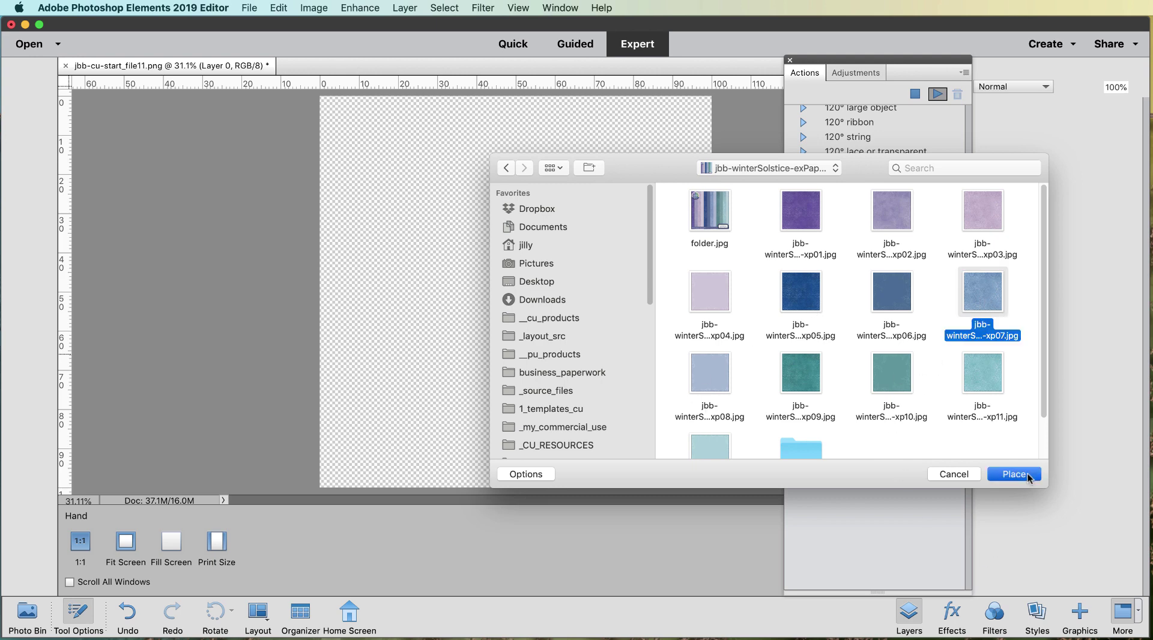
{"action": "left_click", "coordinate": [1014, 474]}
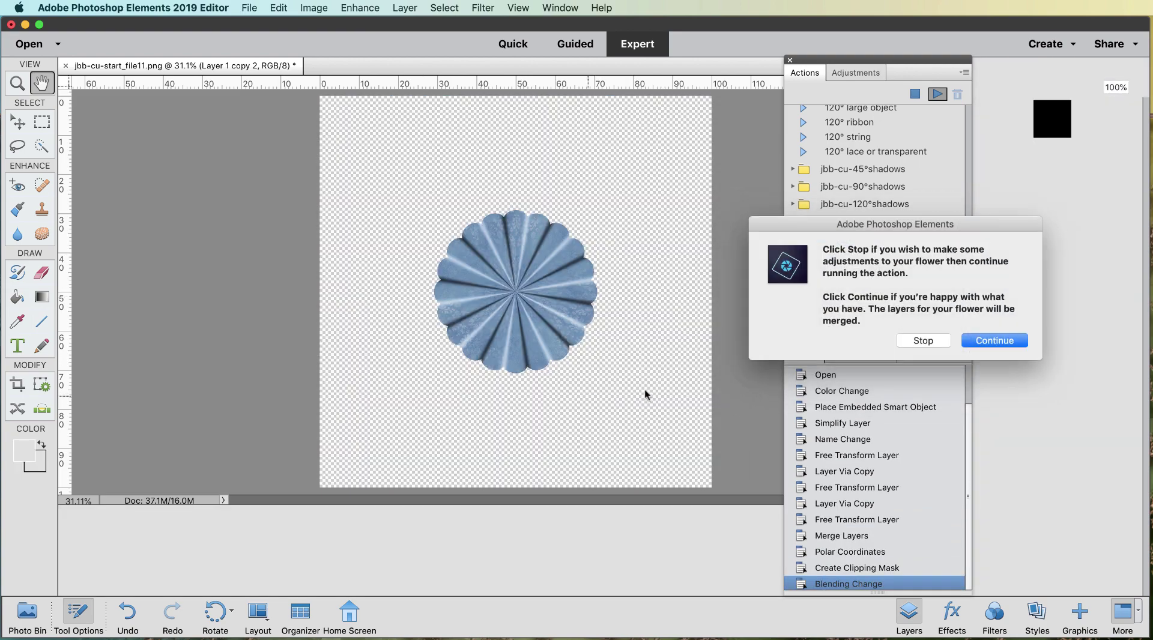
Stop the action before merging and set the paper layer's blending mode to Hard Light.
{"action": "left_click_drag", "start_coordinate": [969, 222], "coordinate": [943, 228]}
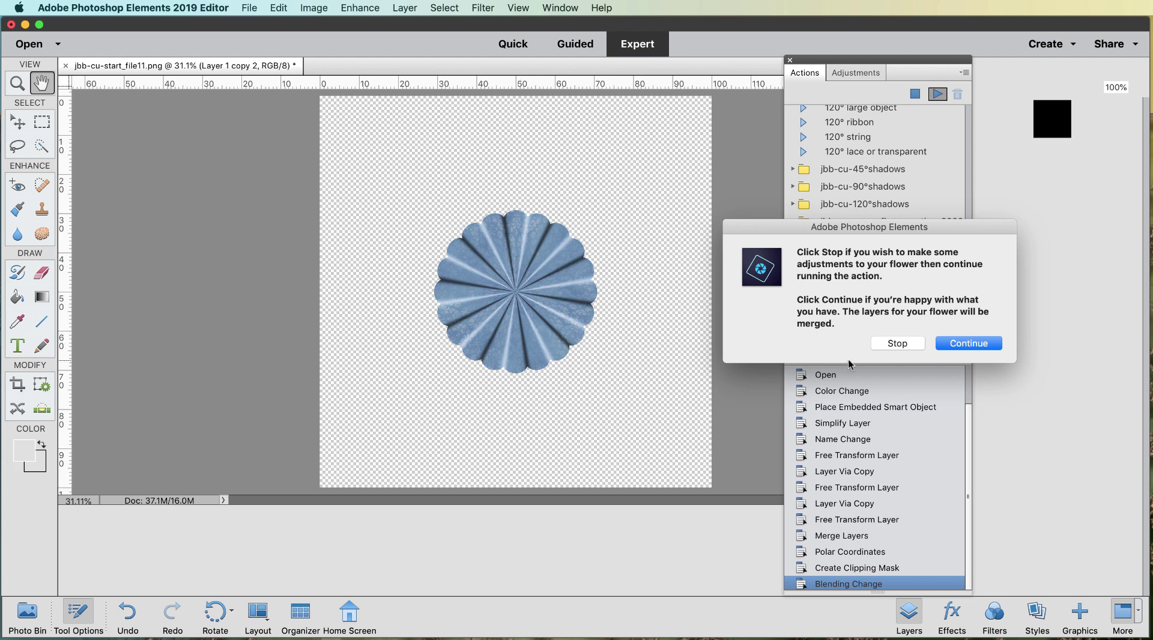
{"action": "left_click", "coordinate": [912, 346]}
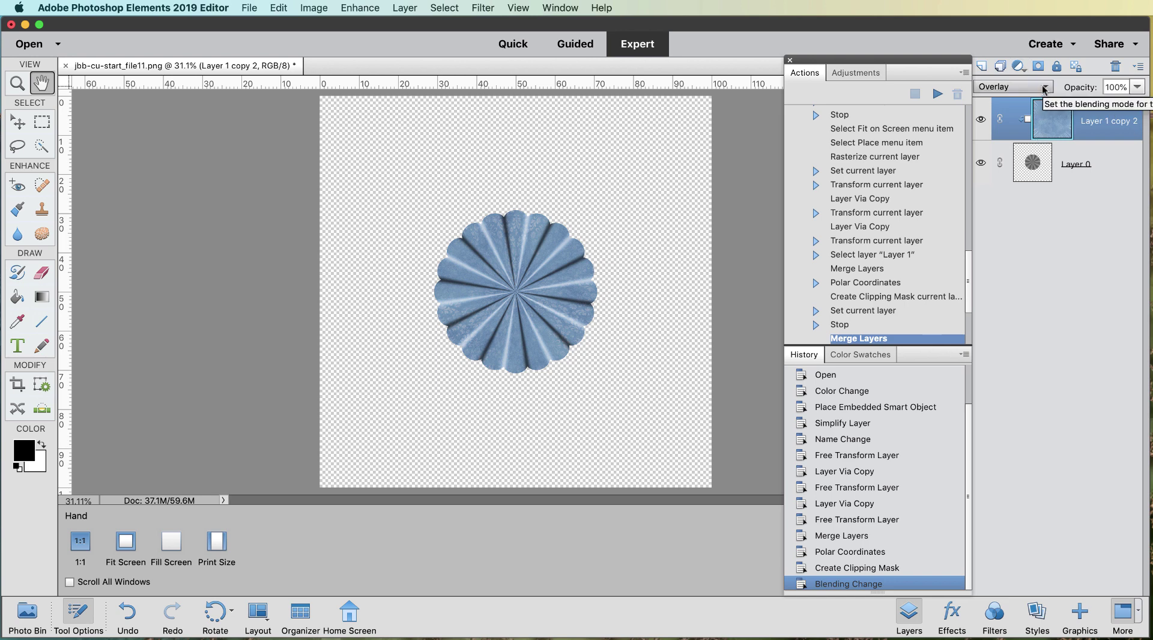
{"action": "left_click", "coordinate": [1043, 90]}
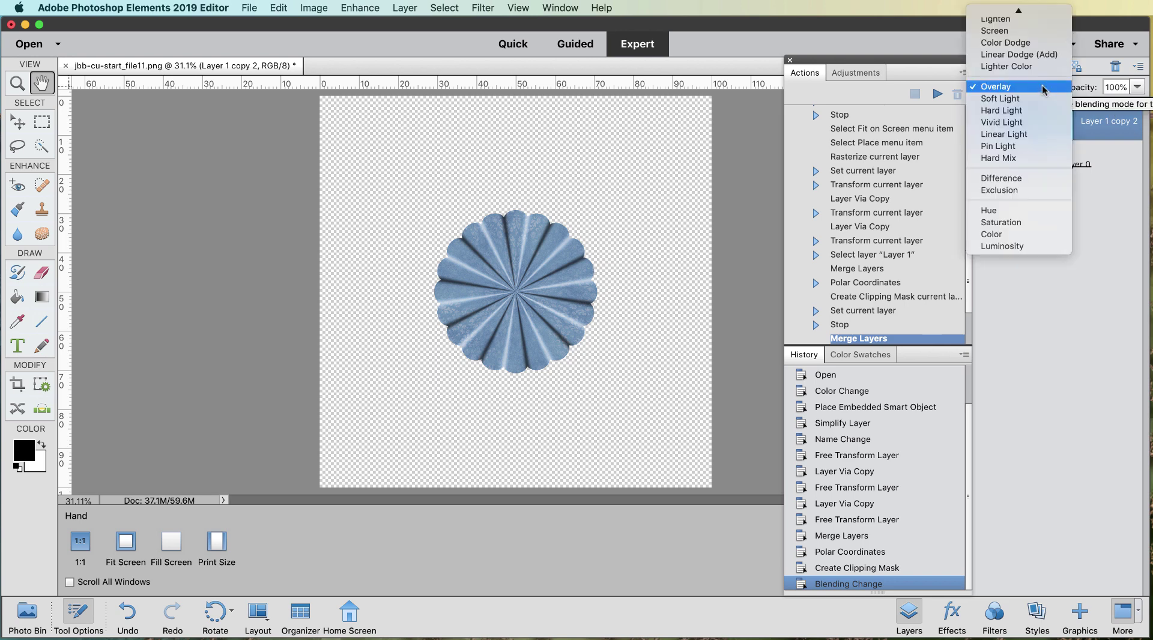
{"action": "left_click", "coordinate": [1026, 113]}
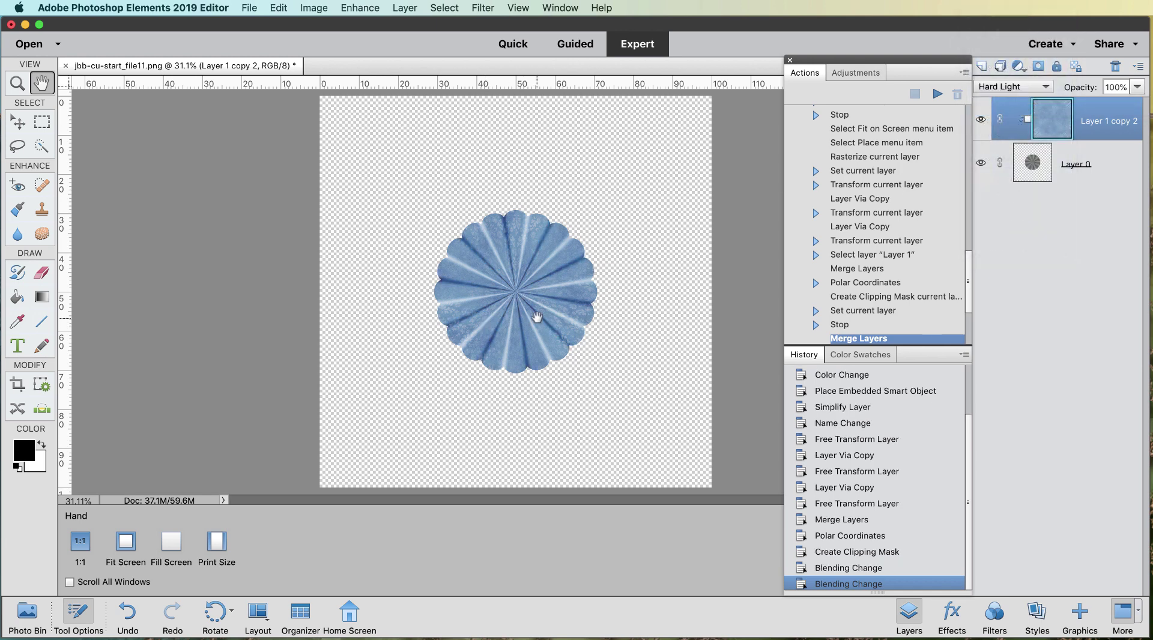
Resume the flower 1 action from its Merge Layers command to merge the flower's layers, and close the ending message.
{"action": "scroll", "coordinate": [527, 309], "scroll_direction": "up", "scroll_amount": 3}
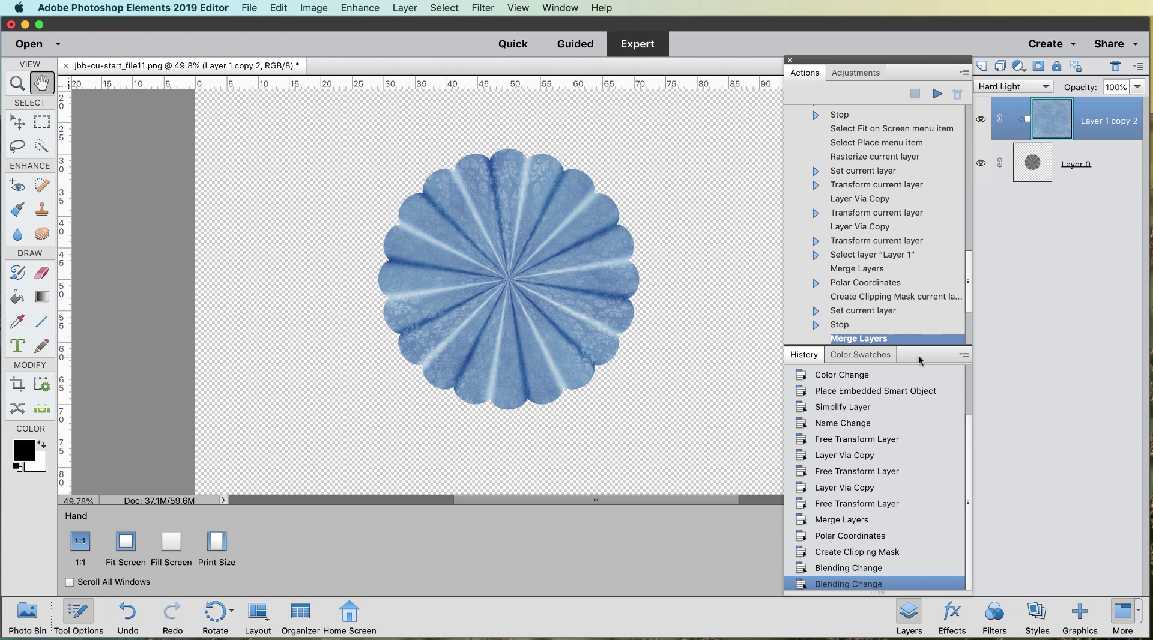
{"action": "scroll", "coordinate": [920, 332], "scroll_direction": "down", "scroll_amount": 2}
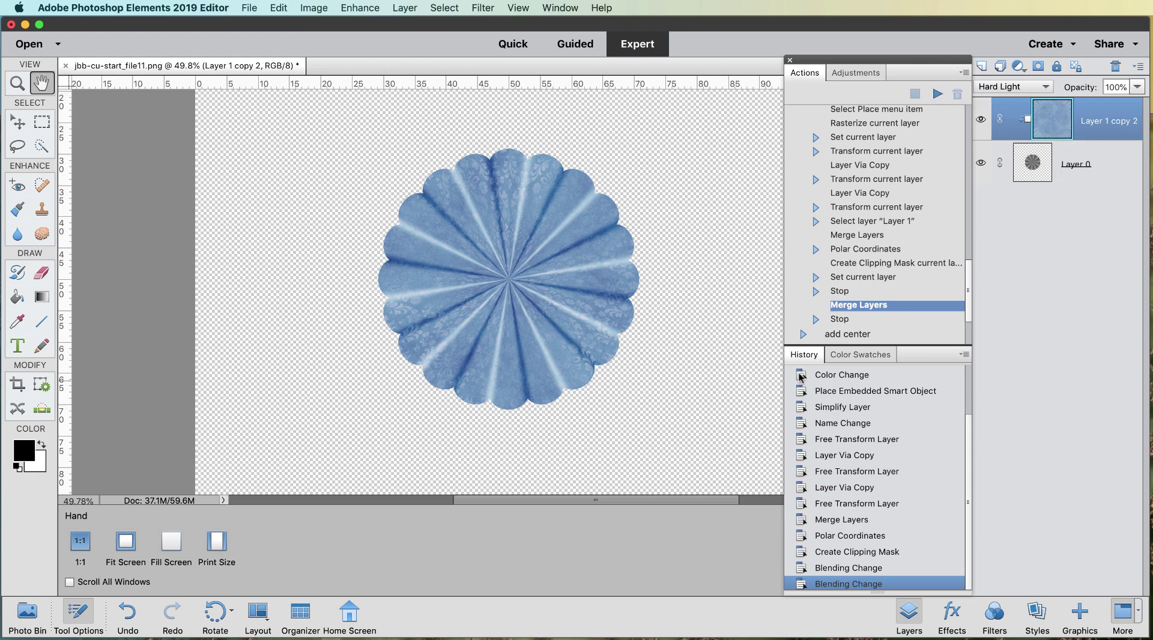
{"action": "left_click", "coordinate": [937, 95]}
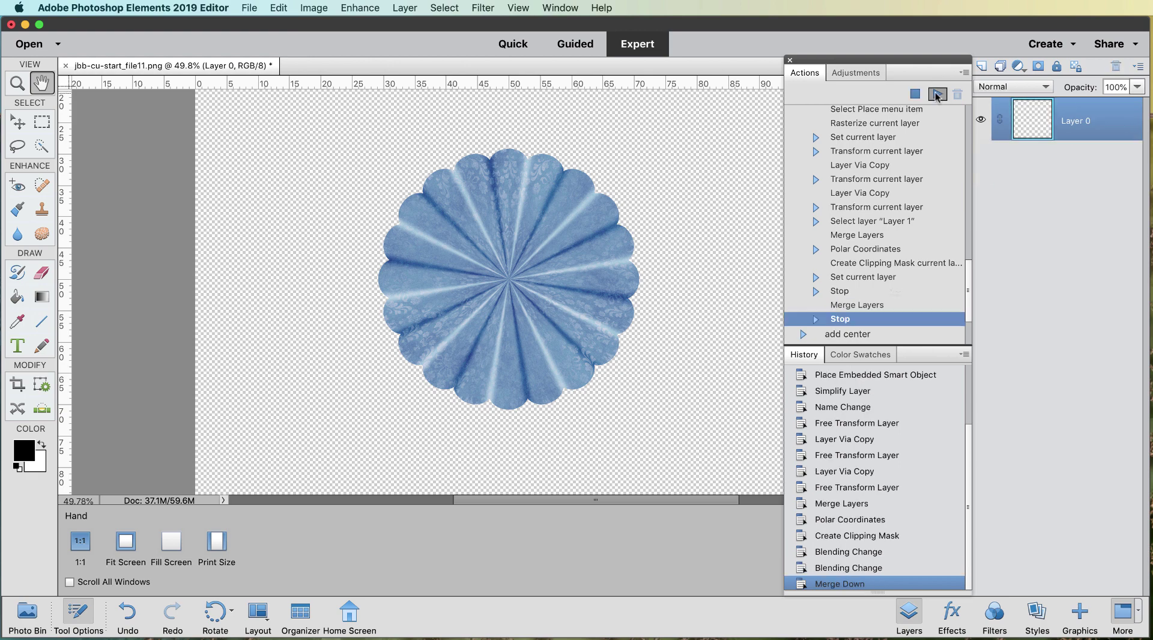
{"action": "left_click", "coordinate": [1001, 350]}
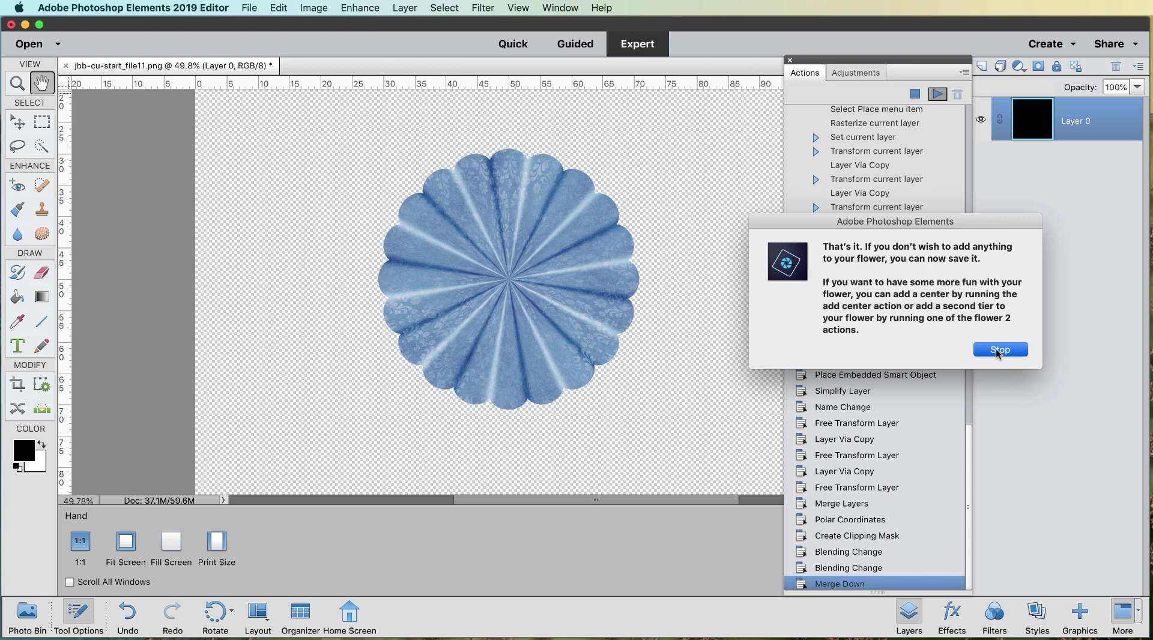
{"action": "left_click", "coordinate": [998, 351]}
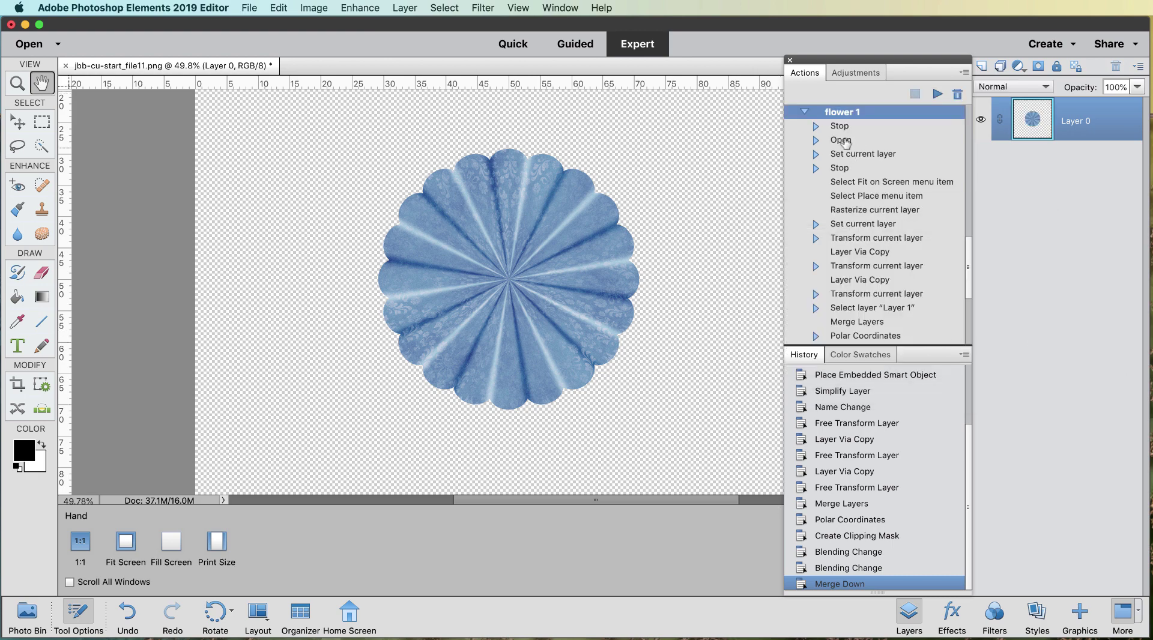
Collapse the flower 1 action's command list, run the add center action and continue to its file selection.
{"action": "left_click", "coordinate": [804, 112]}
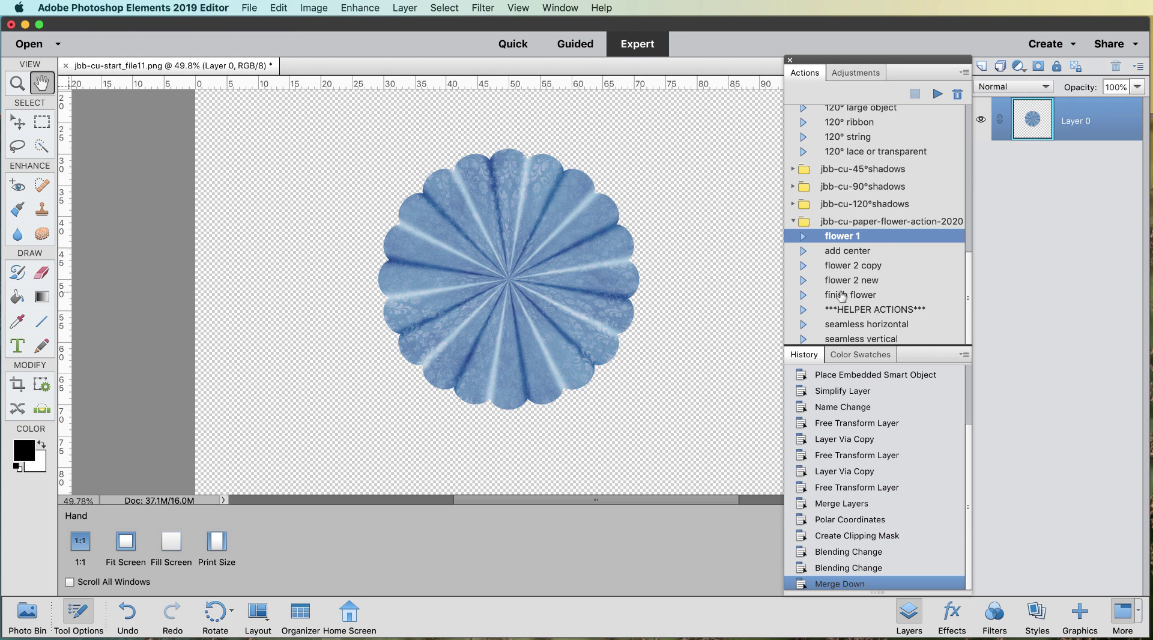
{"action": "left_click", "coordinate": [847, 253]}
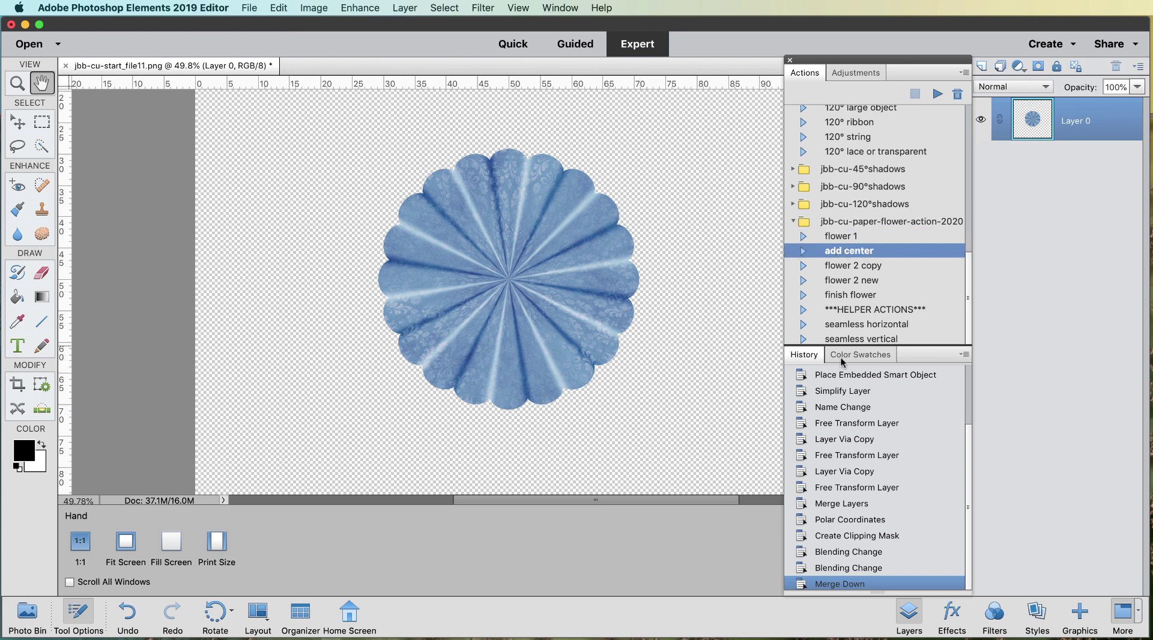
{"action": "left_click", "coordinate": [937, 94]}
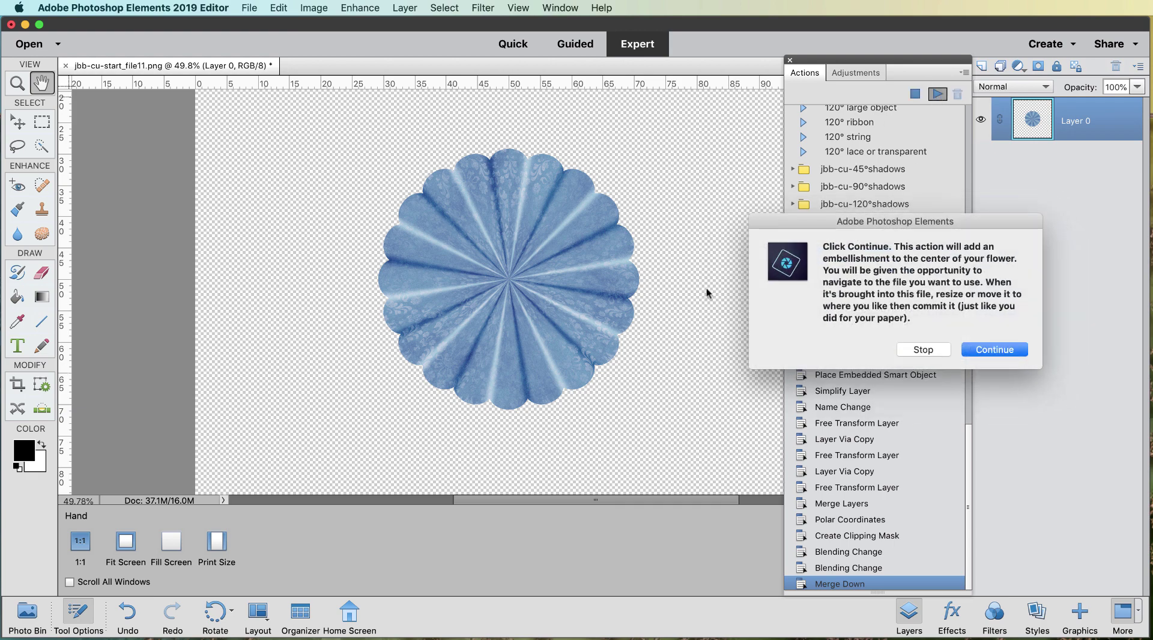
{"action": "left_click", "coordinate": [984, 348]}
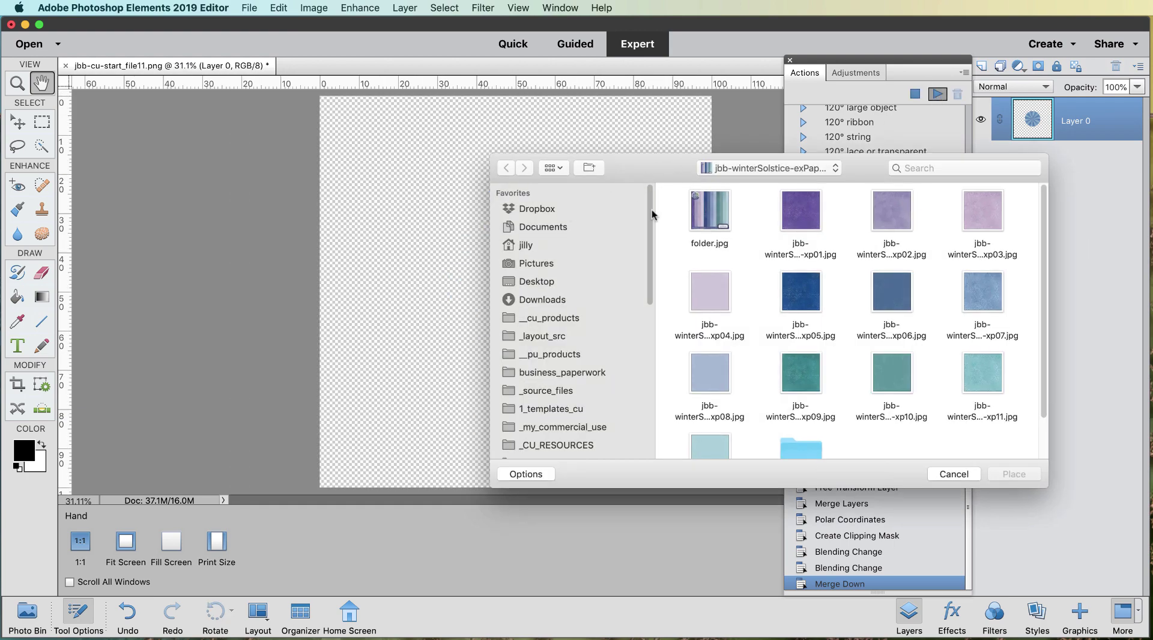
Place the pearl embellishment jilbert_bling1-6.png from the retired products' bling folder jilbert_bling1 onto the flower.
{"action": "left_click", "coordinate": [773, 173]}
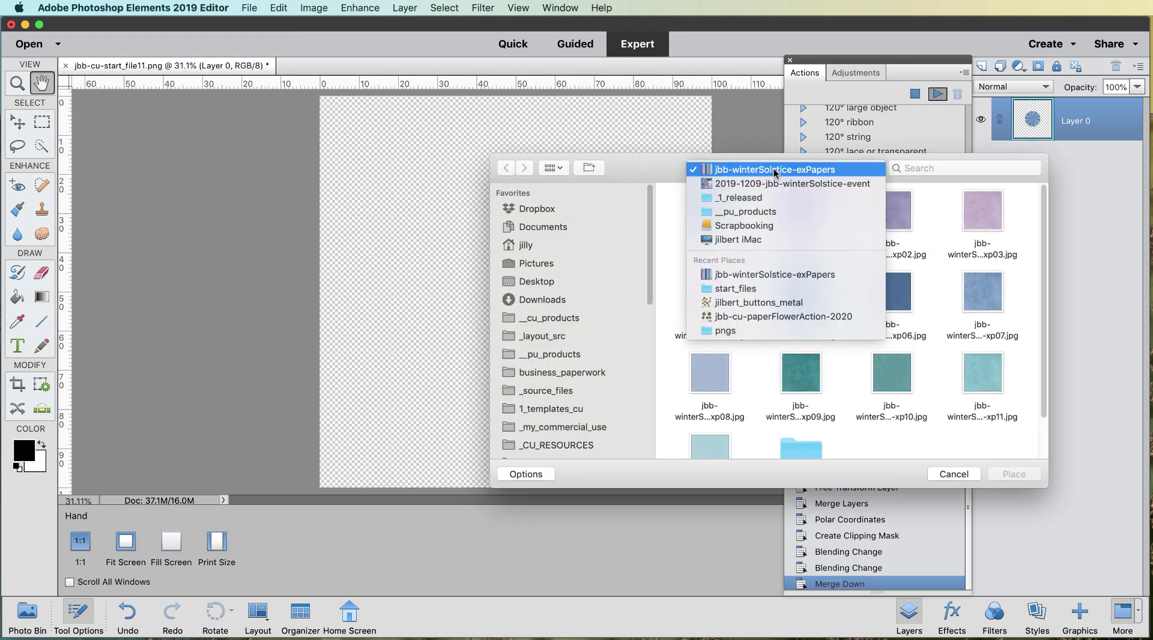
{"action": "left_click", "coordinate": [745, 303]}
{"action": "left_click", "coordinate": [562, 323]}
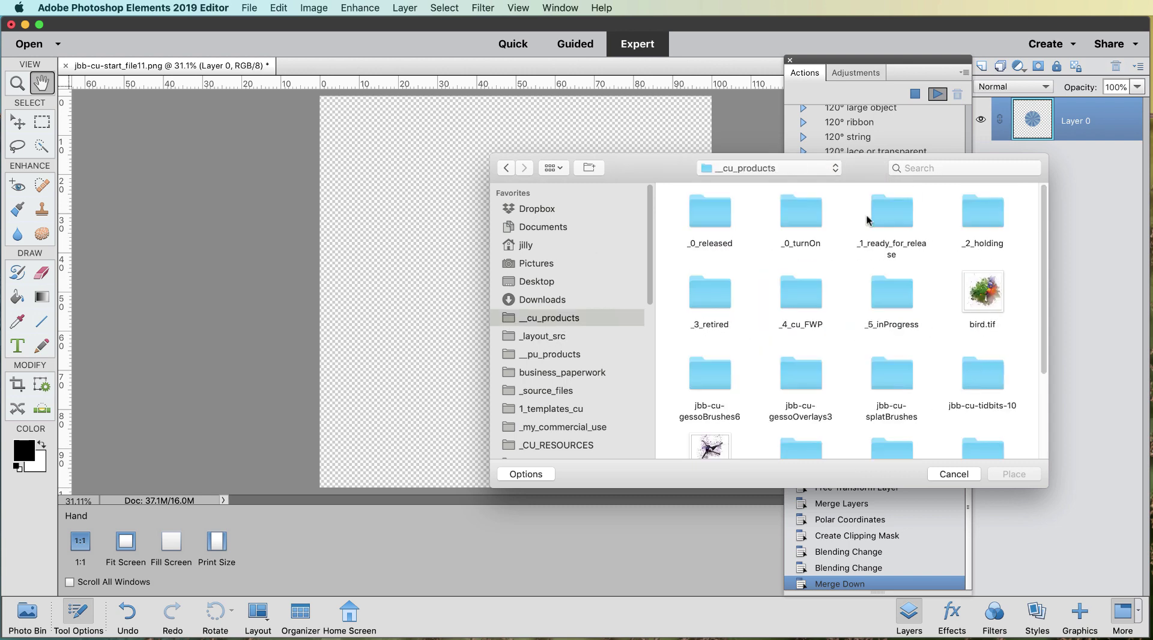
{"action": "double_click", "coordinate": [714, 298]}
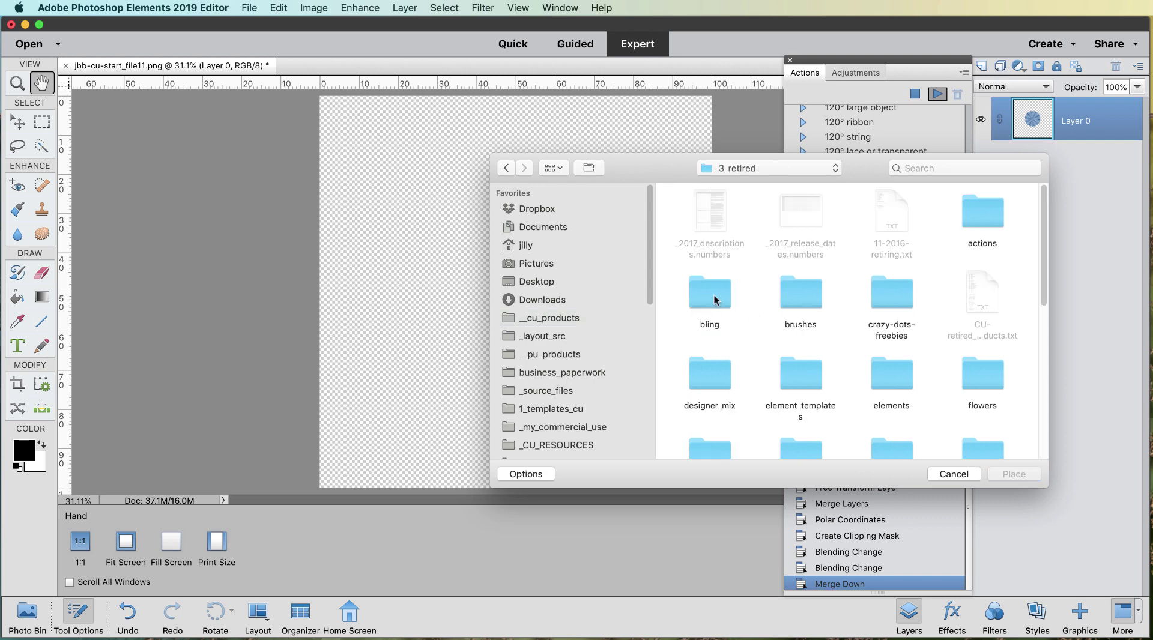
{"action": "double_click", "coordinate": [711, 299]}
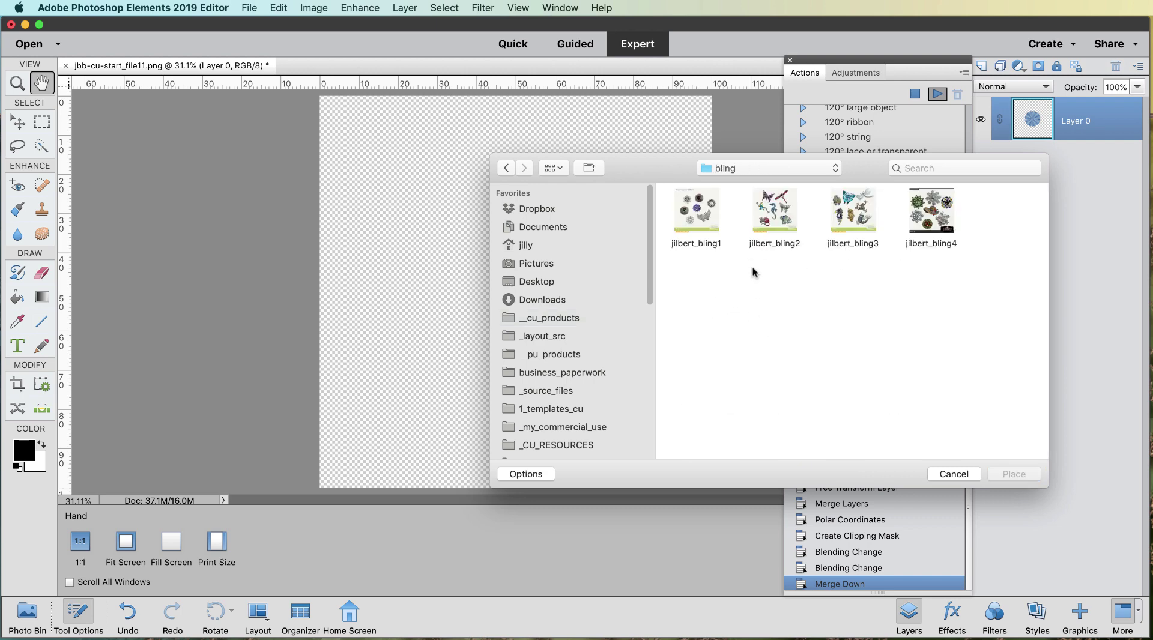
{"action": "double_click", "coordinate": [694, 202]}
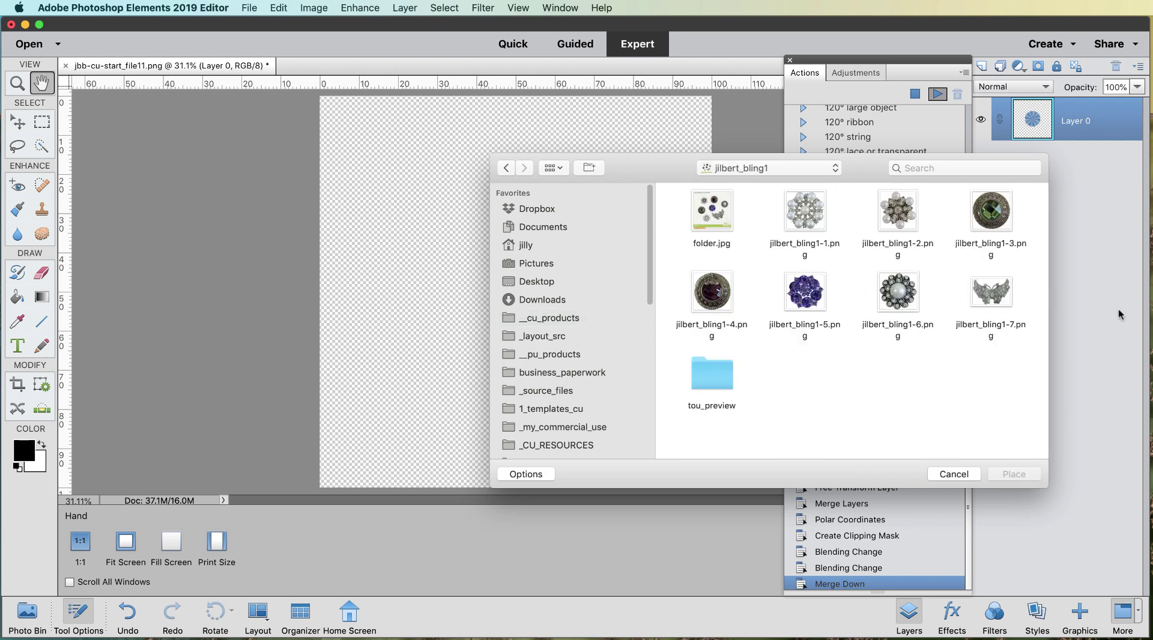
{"action": "left_click", "coordinate": [885, 290]}
{"action": "left_click", "coordinate": [1002, 480]}
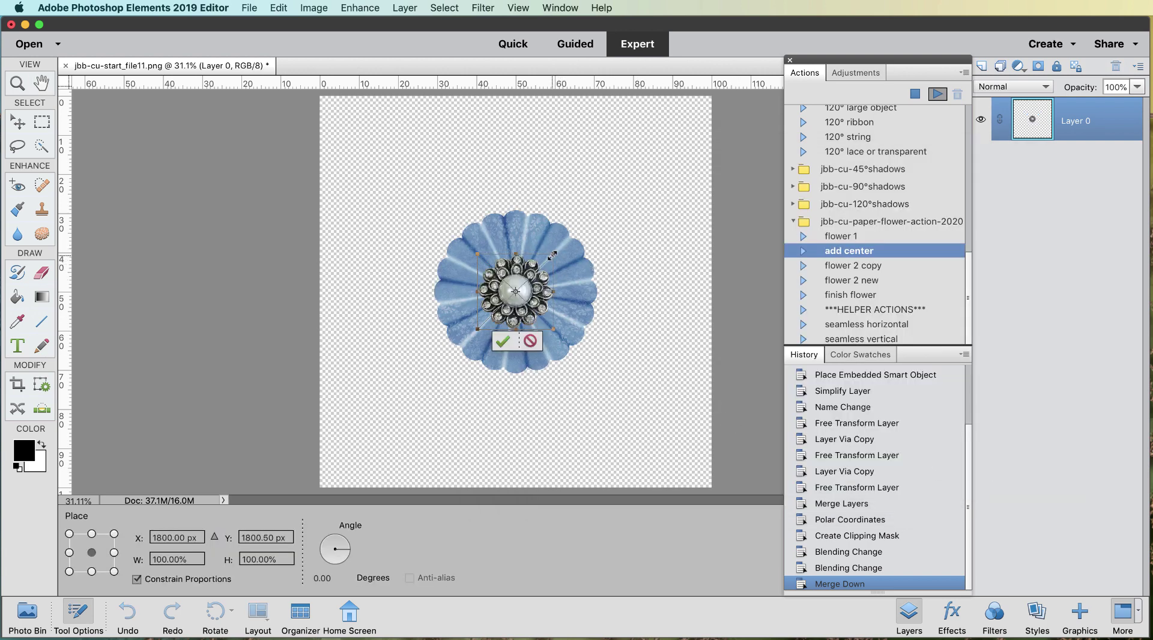
Scale the pearl embellishment to 59.14% with constrained proportions, commit it and close the add center action's ending message.
{"action": "left_click_drag", "start_coordinate": [553, 253], "coordinate": [538, 267]}
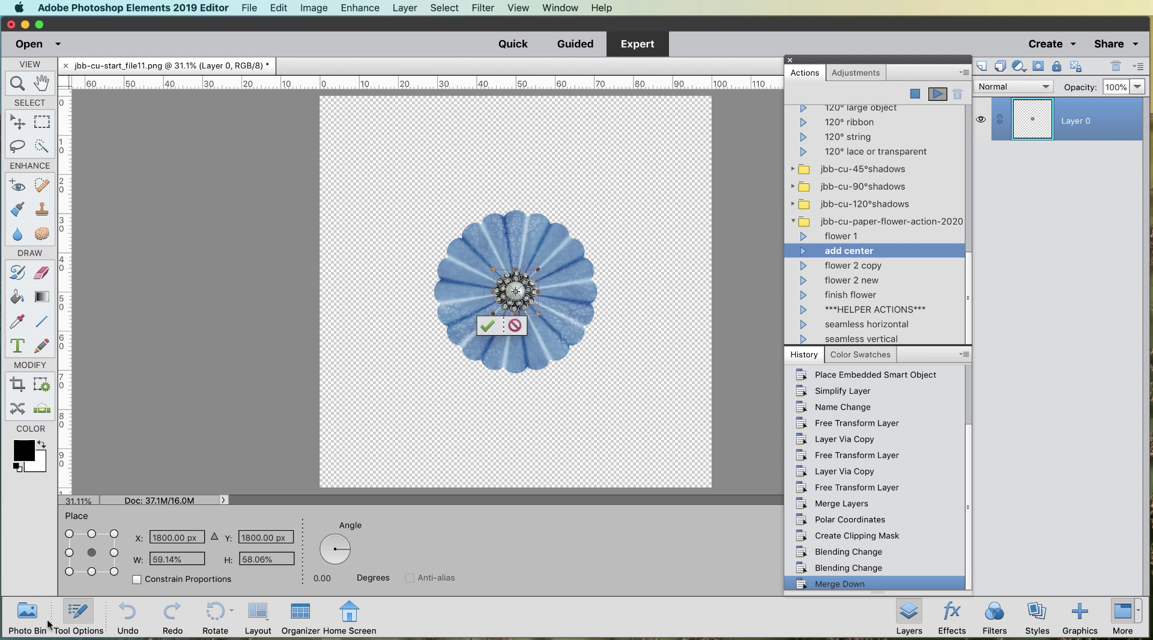
{"action": "left_click", "coordinate": [137, 579]}
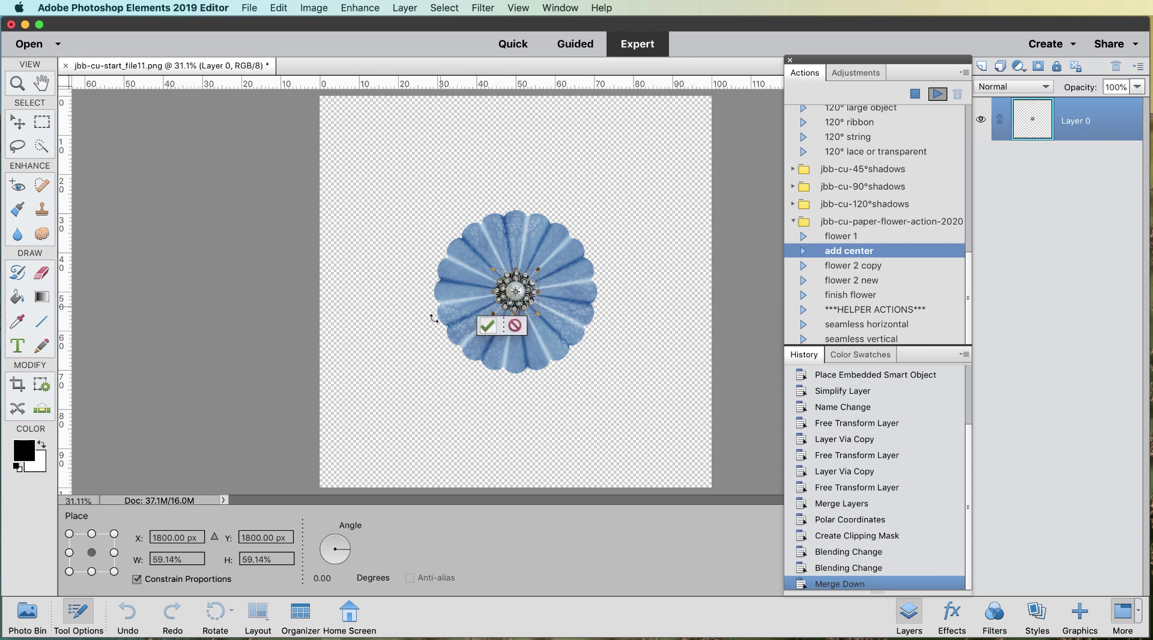
{"action": "key", "text": "Return"}
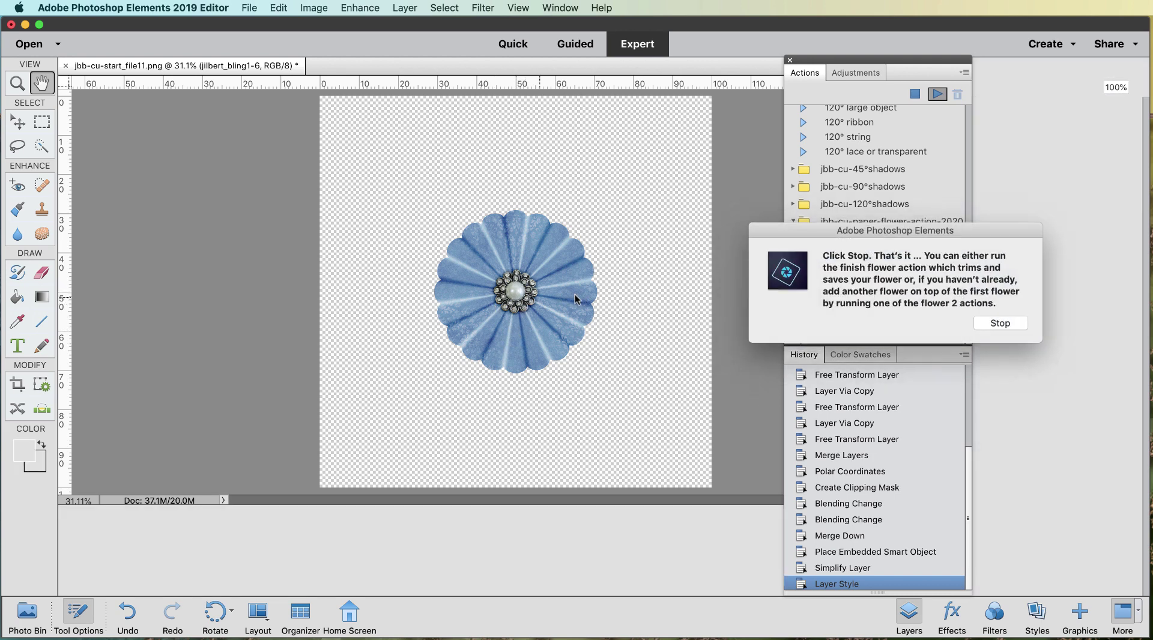
{"action": "left_click", "coordinate": [1007, 325]}
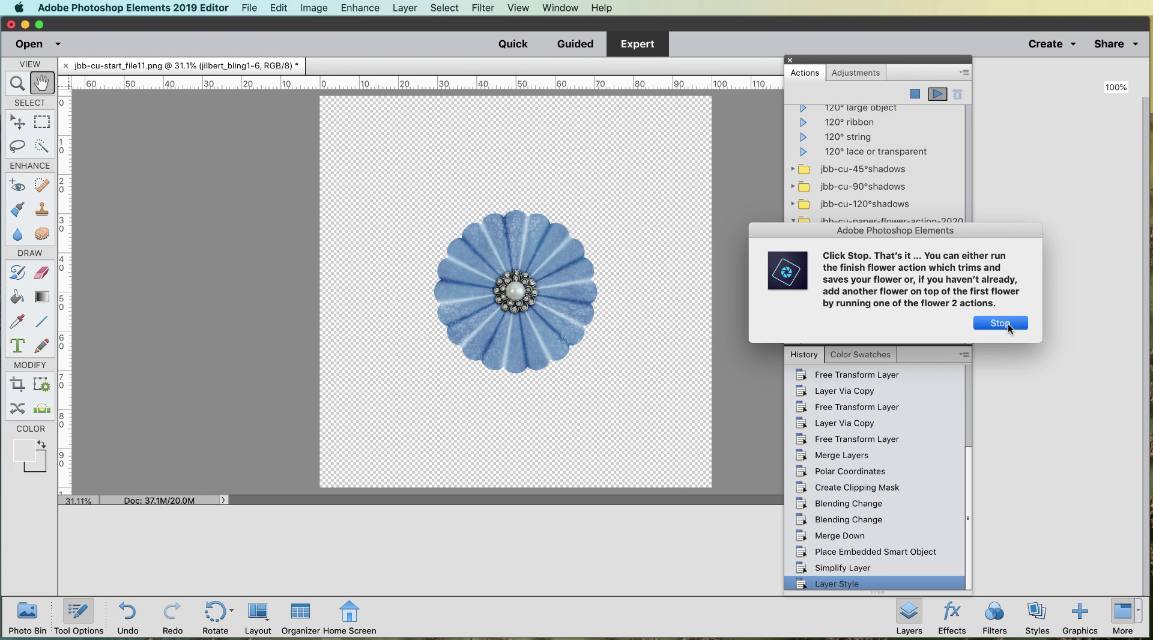
{"action": "left_click", "coordinate": [1000, 323]}
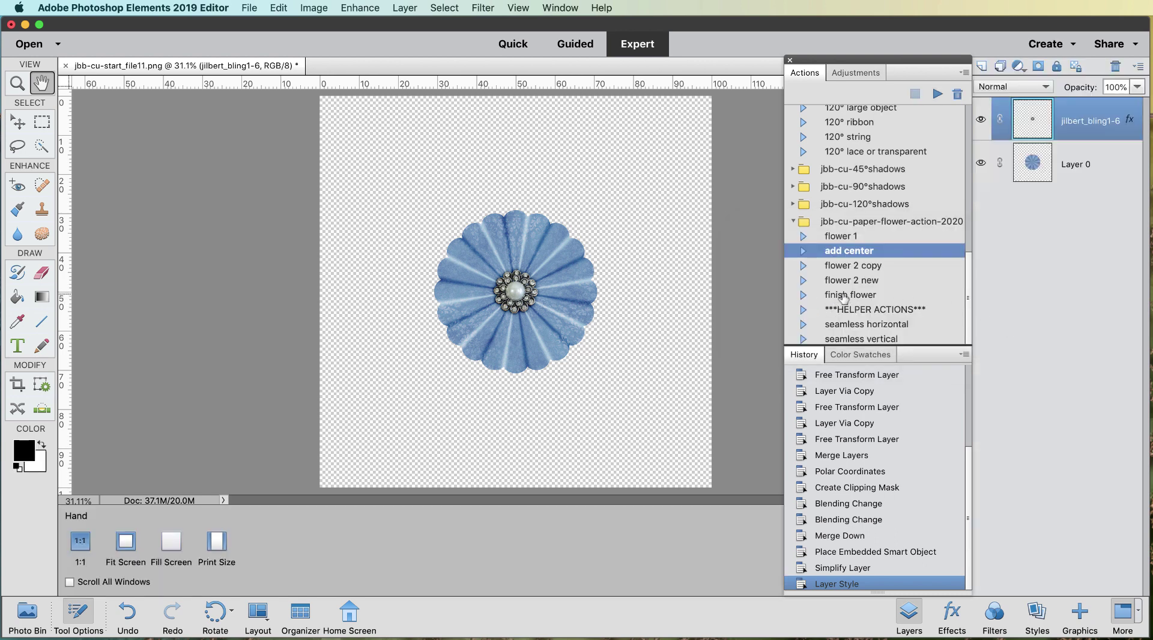
Run the flower 2 copy action to add a scaled, rotated duplicate on top of the flower, and close its ending message.
{"action": "left_click", "coordinate": [847, 267]}
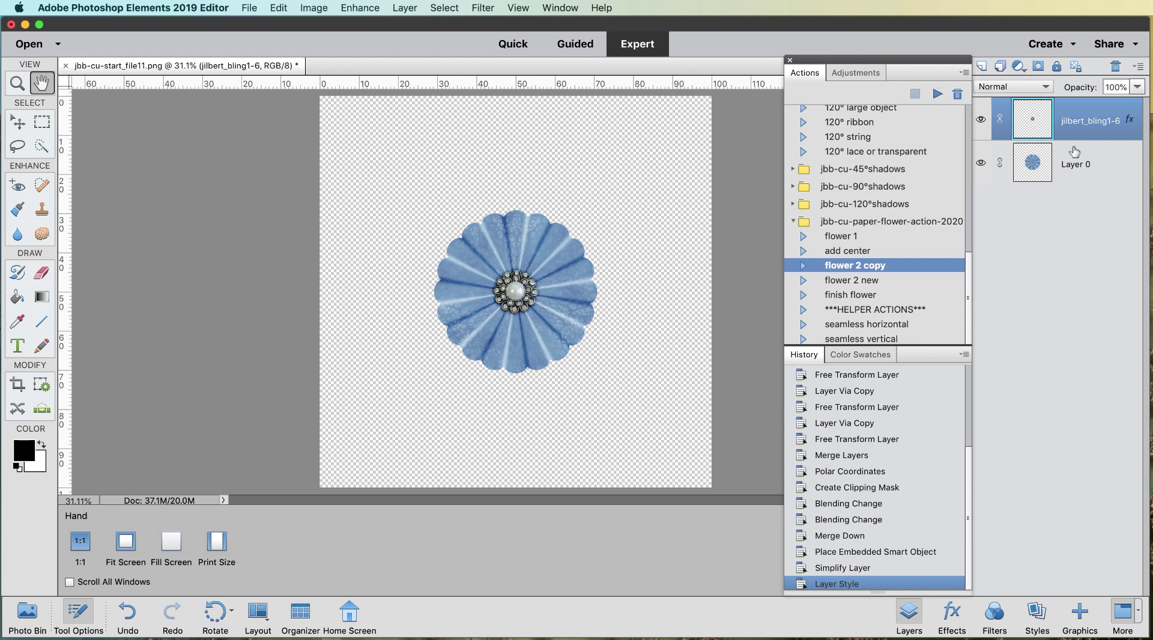
{"action": "left_click", "coordinate": [937, 94]}
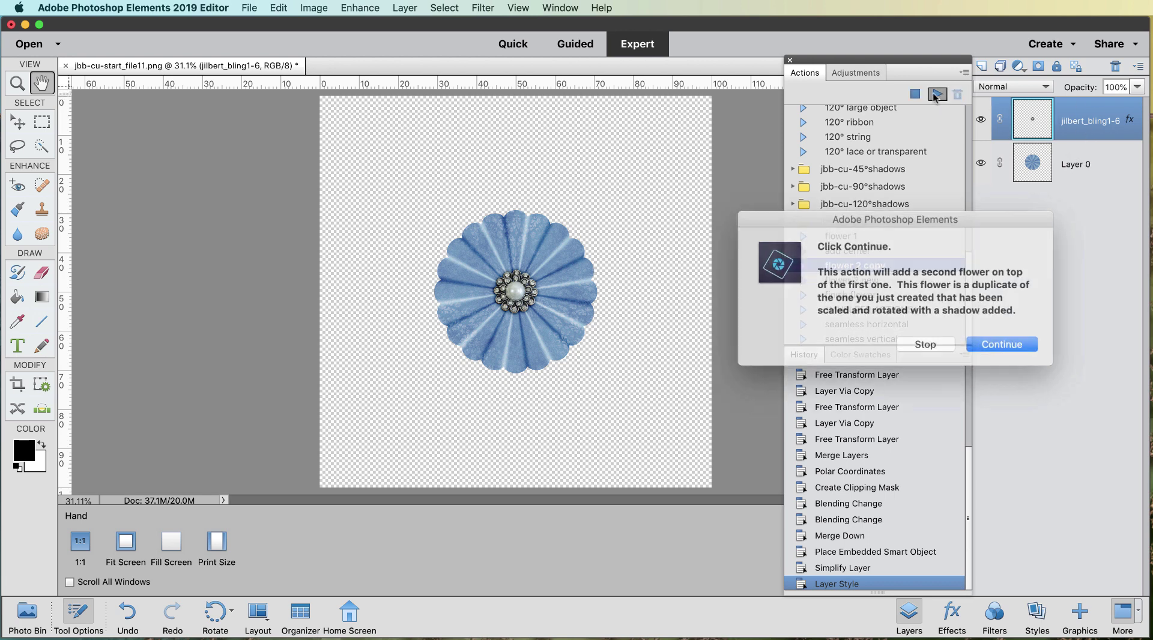
{"action": "left_click", "coordinate": [988, 347]}
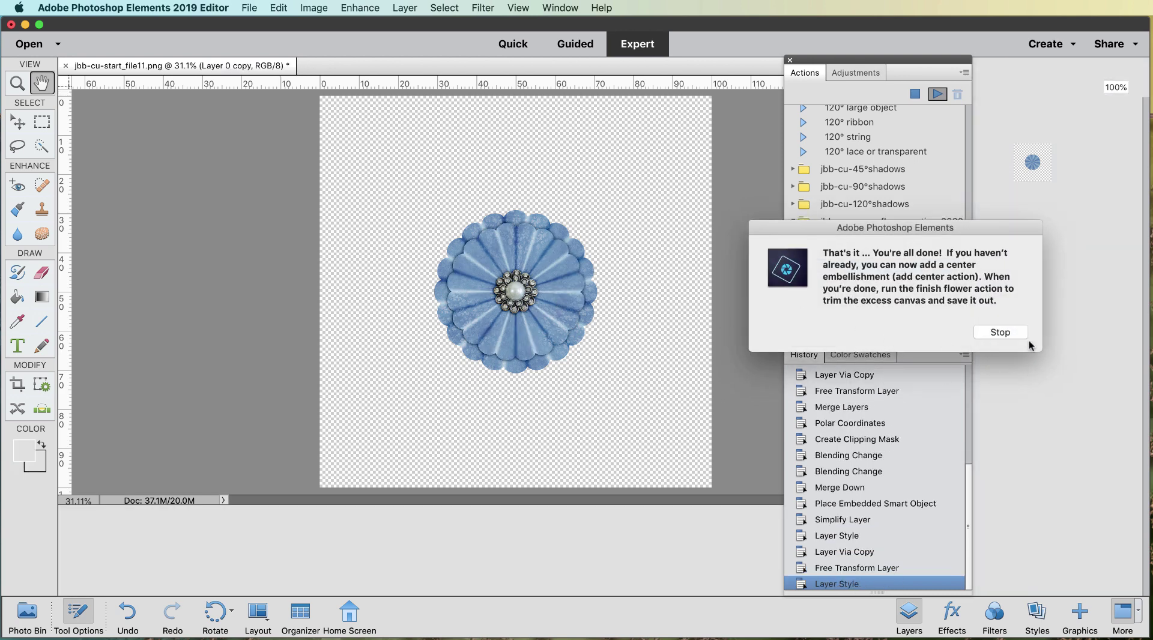
{"action": "left_click", "coordinate": [998, 334]}
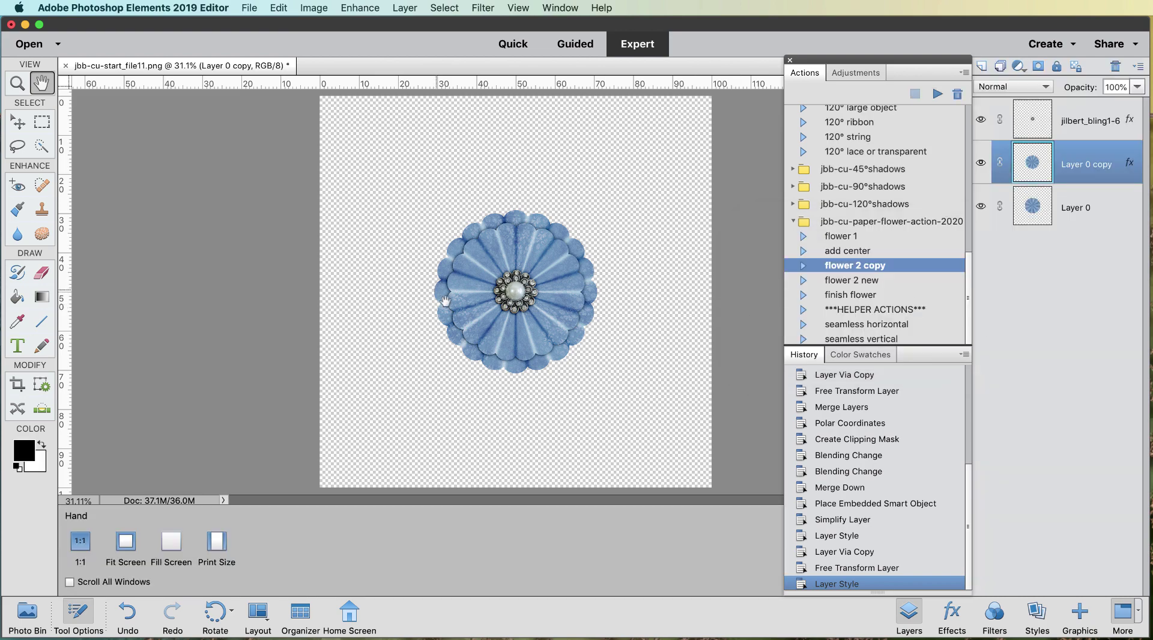
Inspect the layered flower up close and delete the duplicate flower layer, Layer 0 copy.
{"action": "scroll", "coordinate": [520, 318], "scroll_direction": "up", "scroll_amount": 5}
{"action": "scroll", "coordinate": [565, 289], "scroll_direction": "down", "scroll_amount": 5}
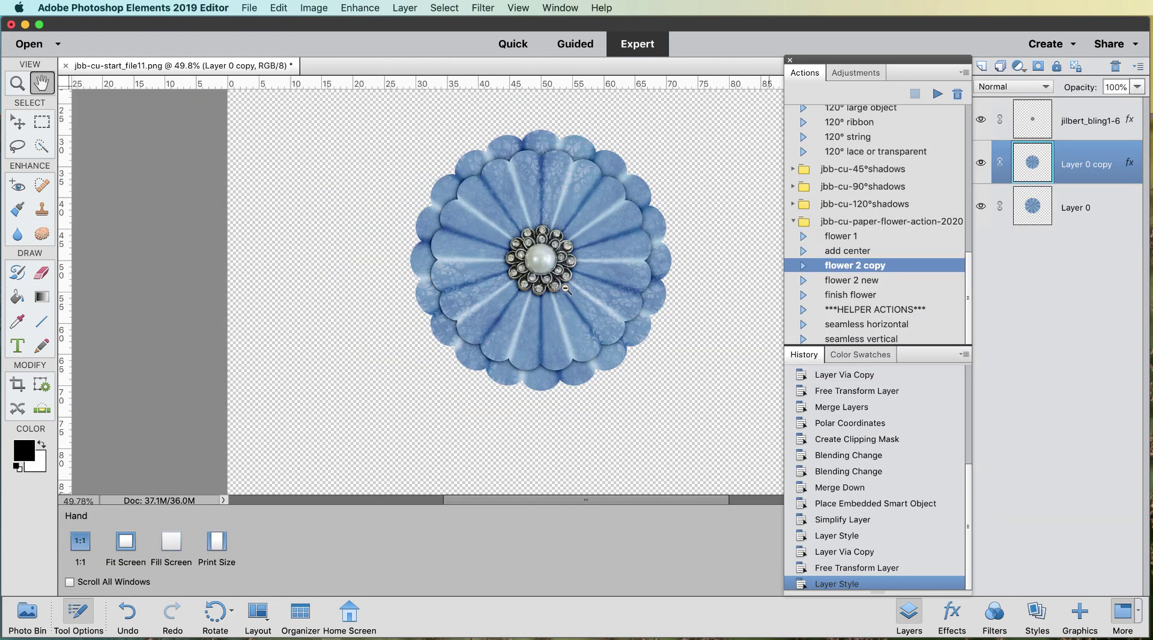
{"action": "scroll", "coordinate": [565, 289], "scroll_direction": "up", "scroll_amount": 1}
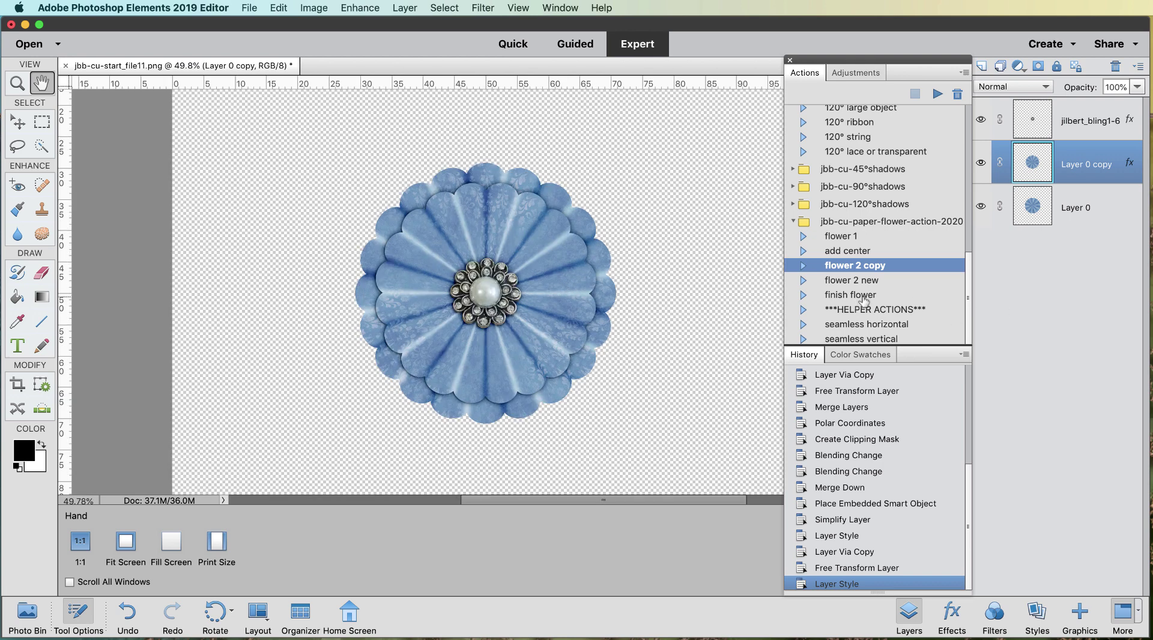
{"action": "scroll", "coordinate": [678, 295], "scroll_direction": "down", "scroll_amount": 4}
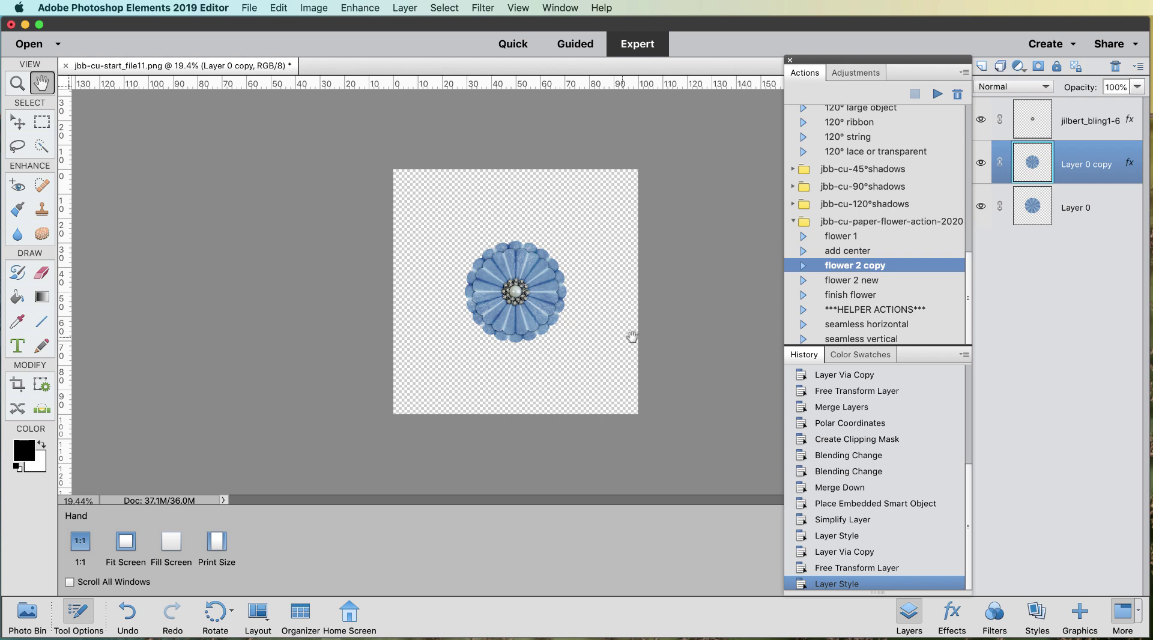
{"action": "scroll", "coordinate": [621, 308], "scroll_direction": "up", "scroll_amount": 2}
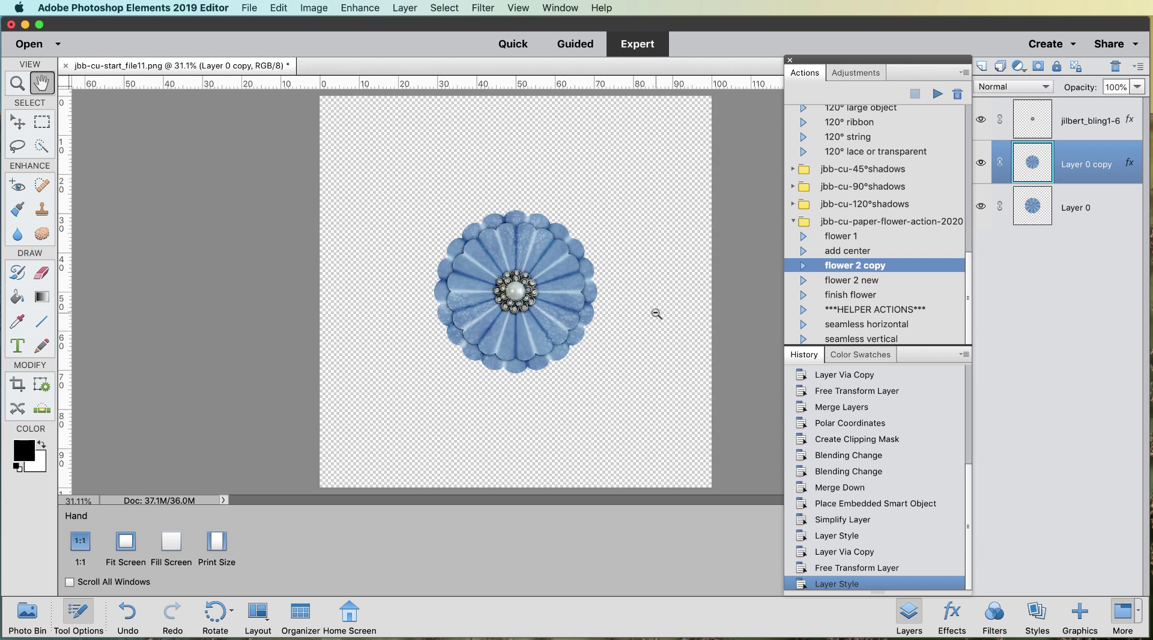
{"action": "scroll", "coordinate": [653, 313], "scroll_direction": "up", "scroll_amount": 2}
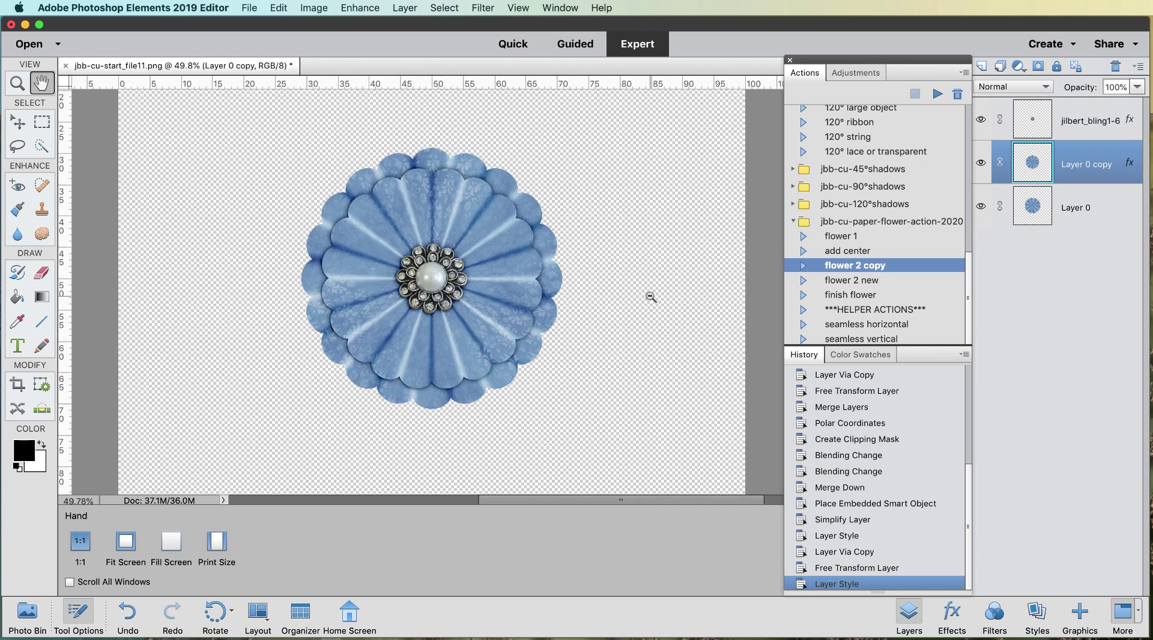
{"action": "scroll", "coordinate": [649, 300], "scroll_direction": "down", "scroll_amount": 2}
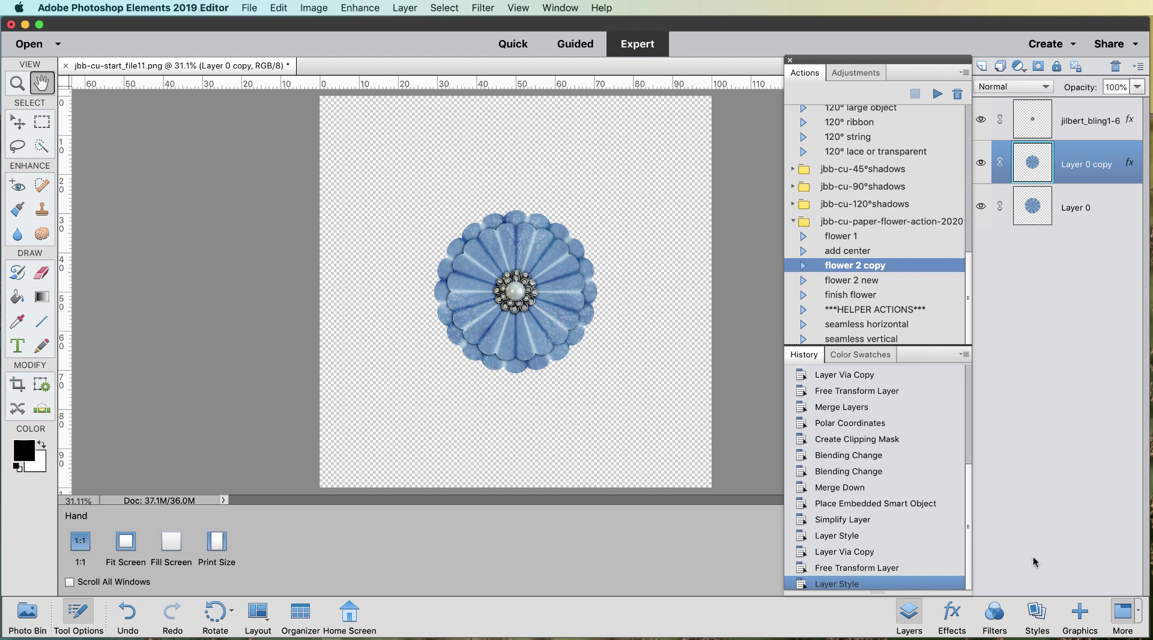
{"action": "left_click", "coordinate": [1115, 66]}
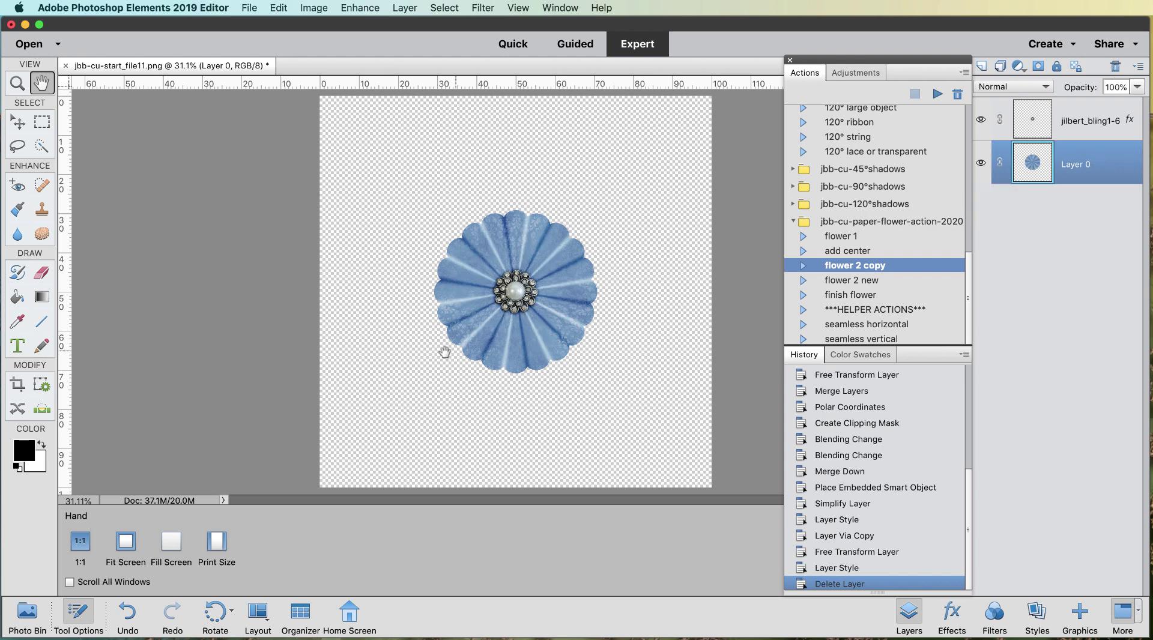
Run the flower 2 new action and place jbb-cu-start_file07.png from the start_files folder as the second flower.
{"action": "left_click", "coordinate": [873, 281]}
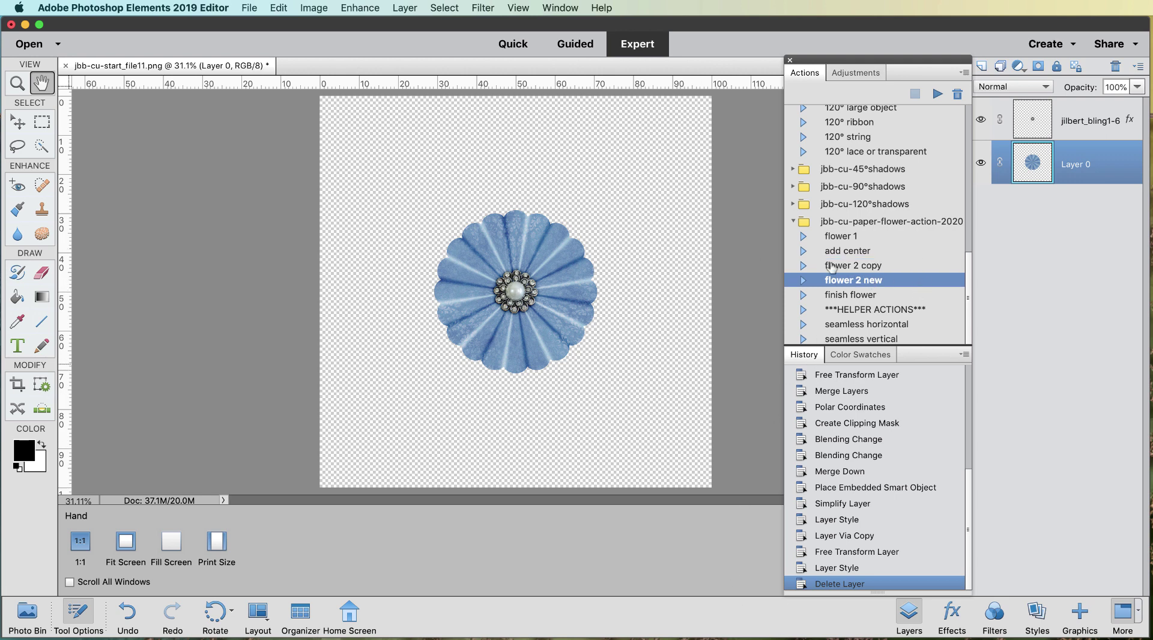
{"action": "left_click", "coordinate": [938, 94]}
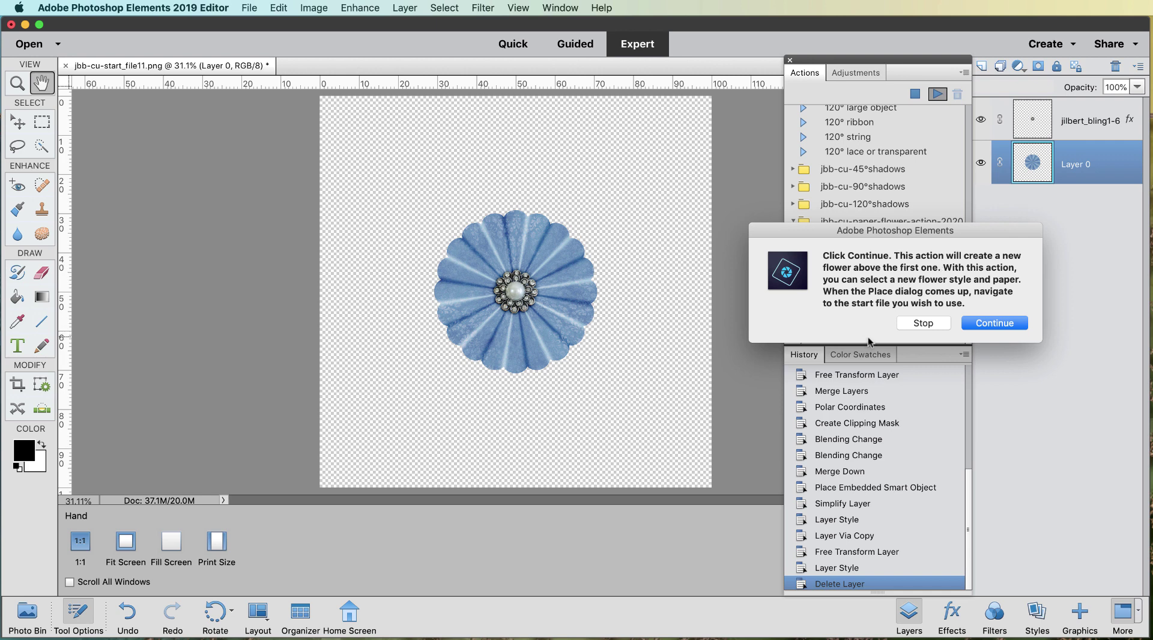
{"action": "left_click", "coordinate": [992, 325]}
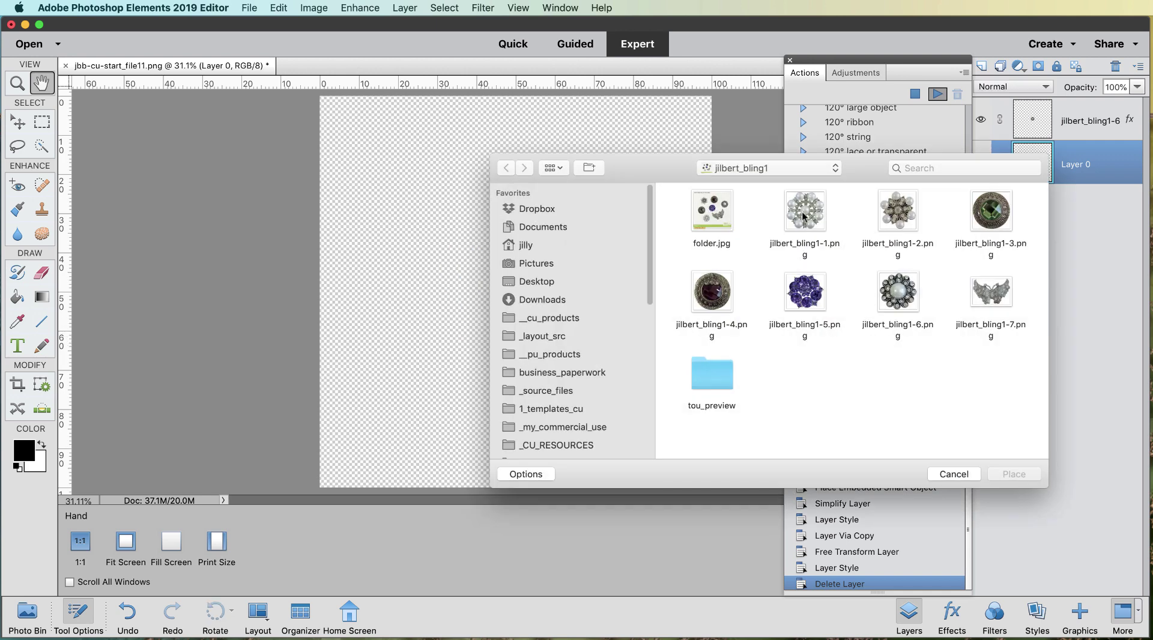
{"action": "left_click", "coordinate": [788, 170]}
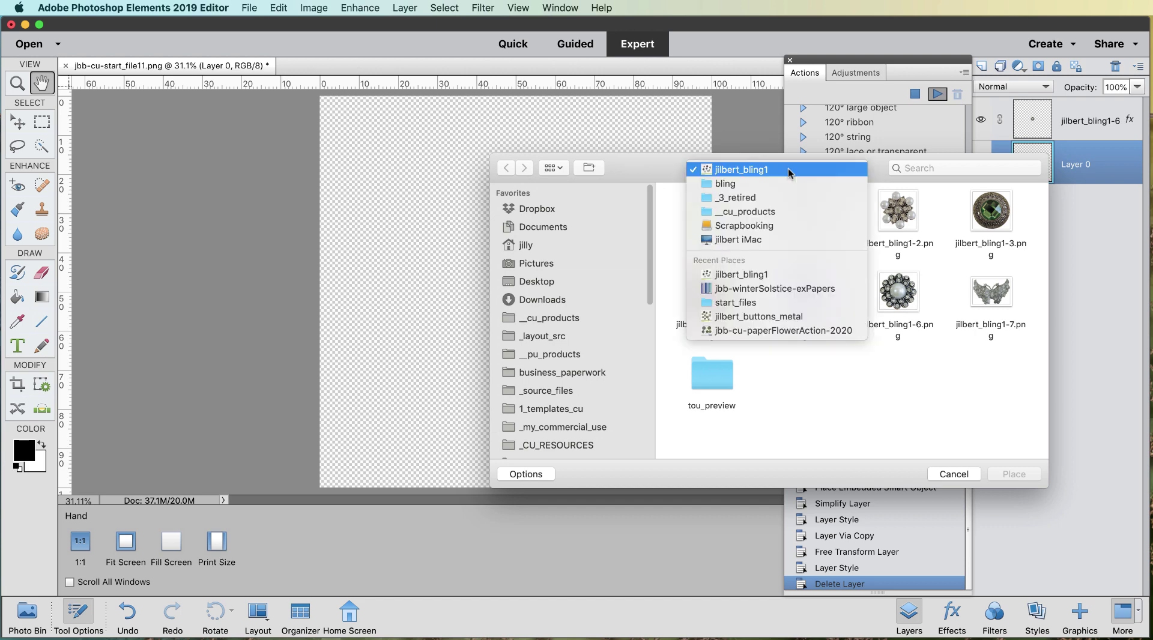
{"action": "left_click", "coordinate": [768, 303]}
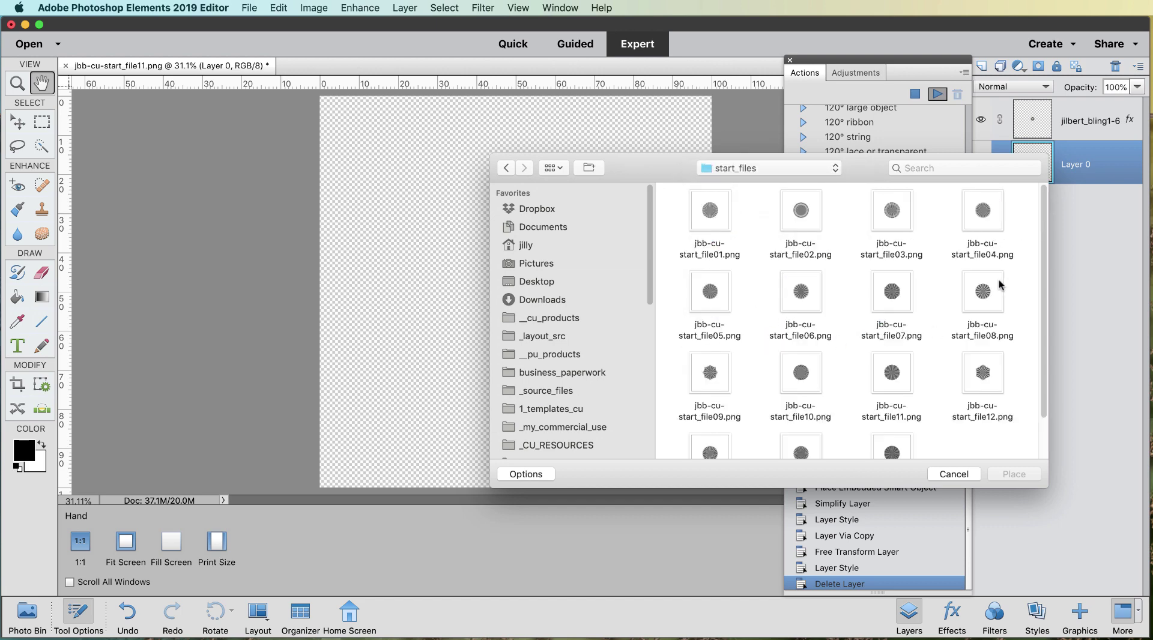
{"action": "left_click", "coordinate": [894, 297]}
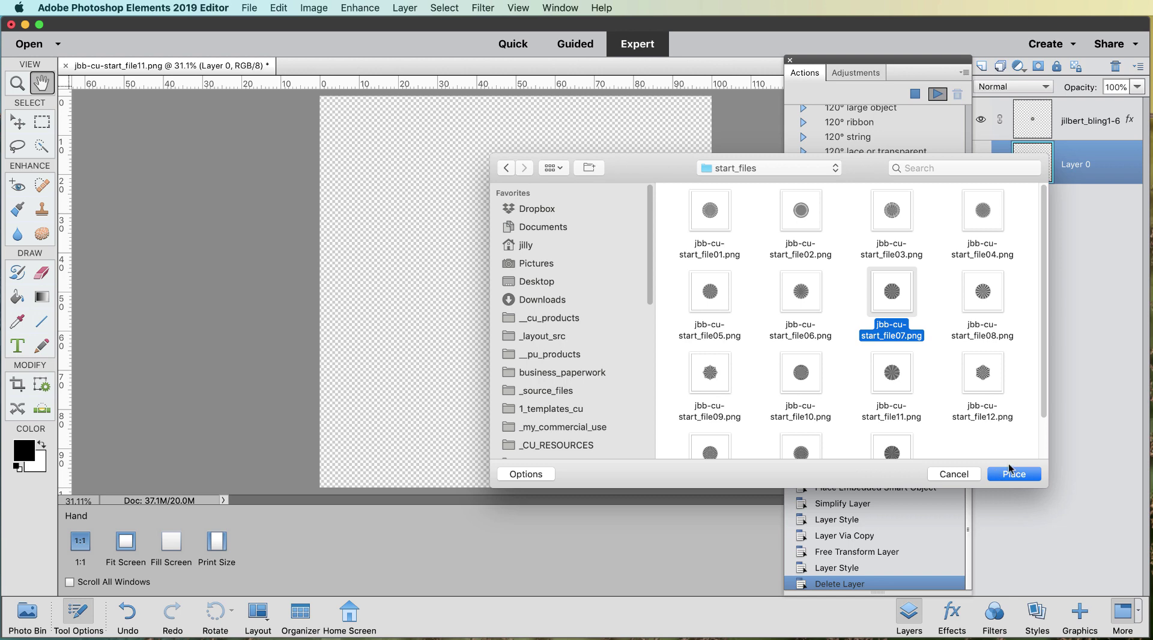
{"action": "left_click", "coordinate": [1011, 474]}
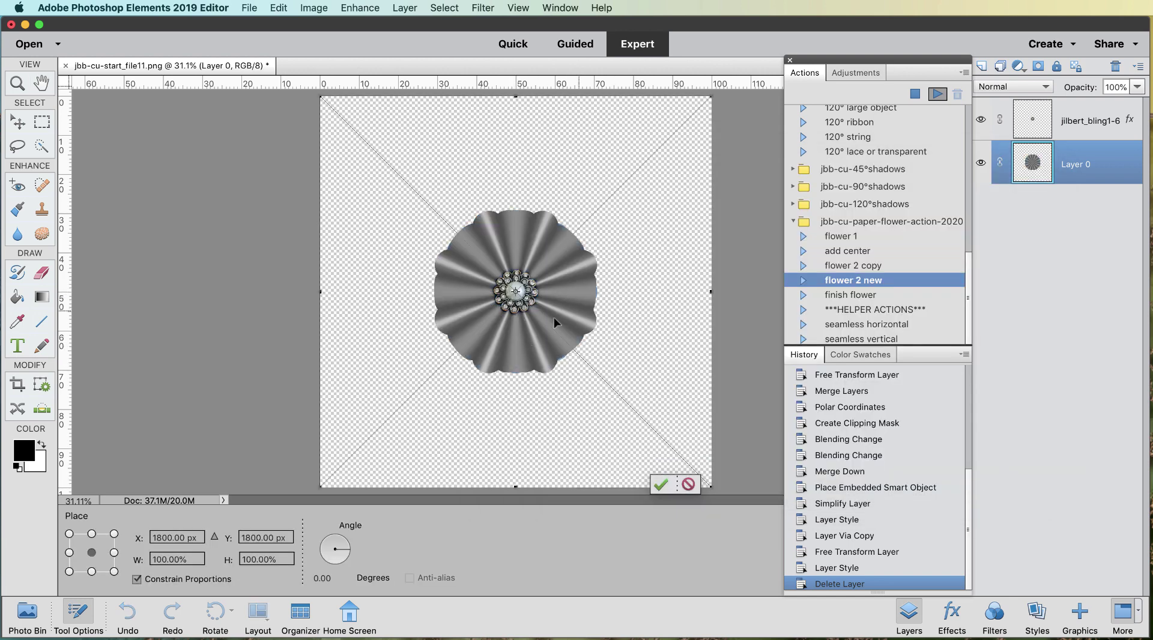
{"action": "double_click", "coordinate": [562, 290]}
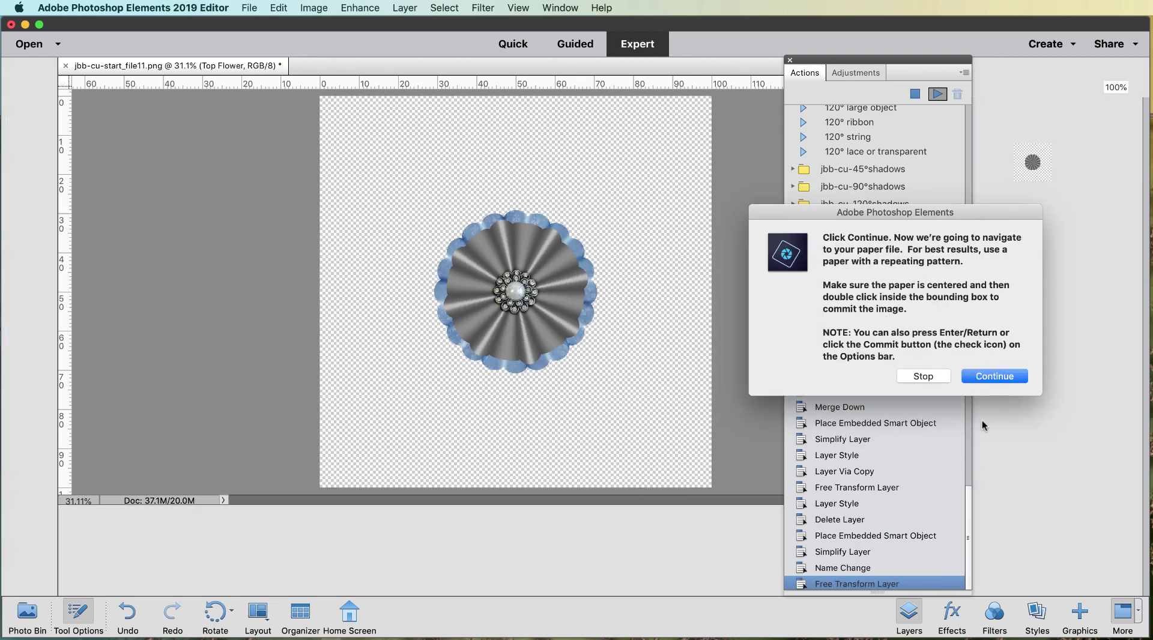
Place the teal xp11 paper from the jbb-winterSolstice-exPapers folder on the second flower, commit it and stop the action for adjustments.
{"action": "left_click", "coordinate": [994, 376]}
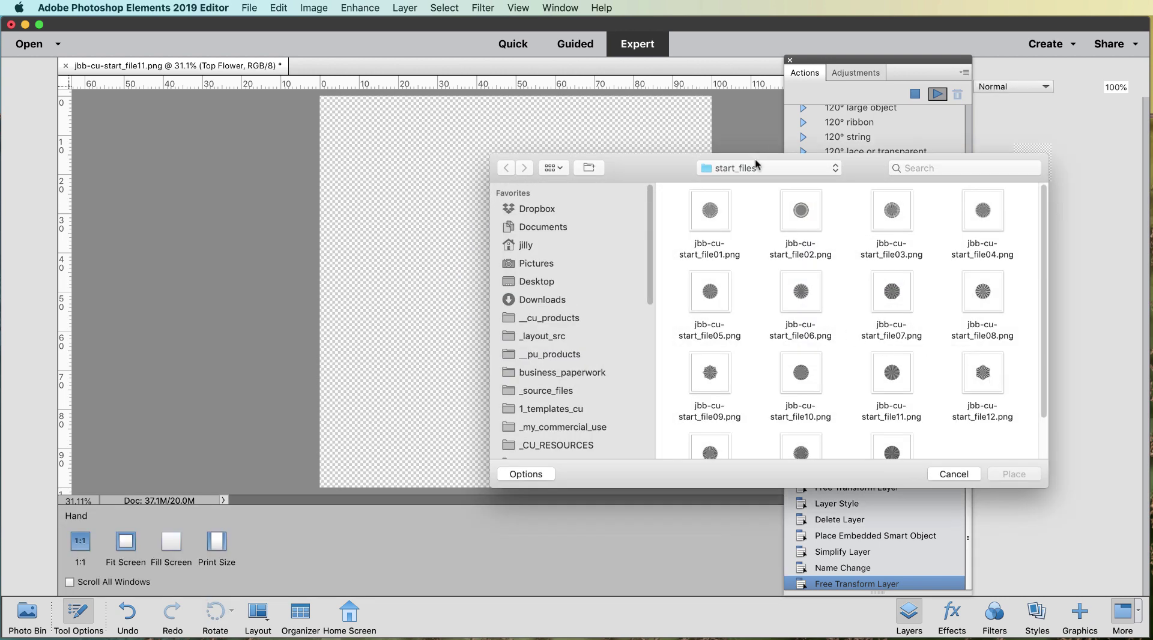
{"action": "left_click", "coordinate": [756, 167]}
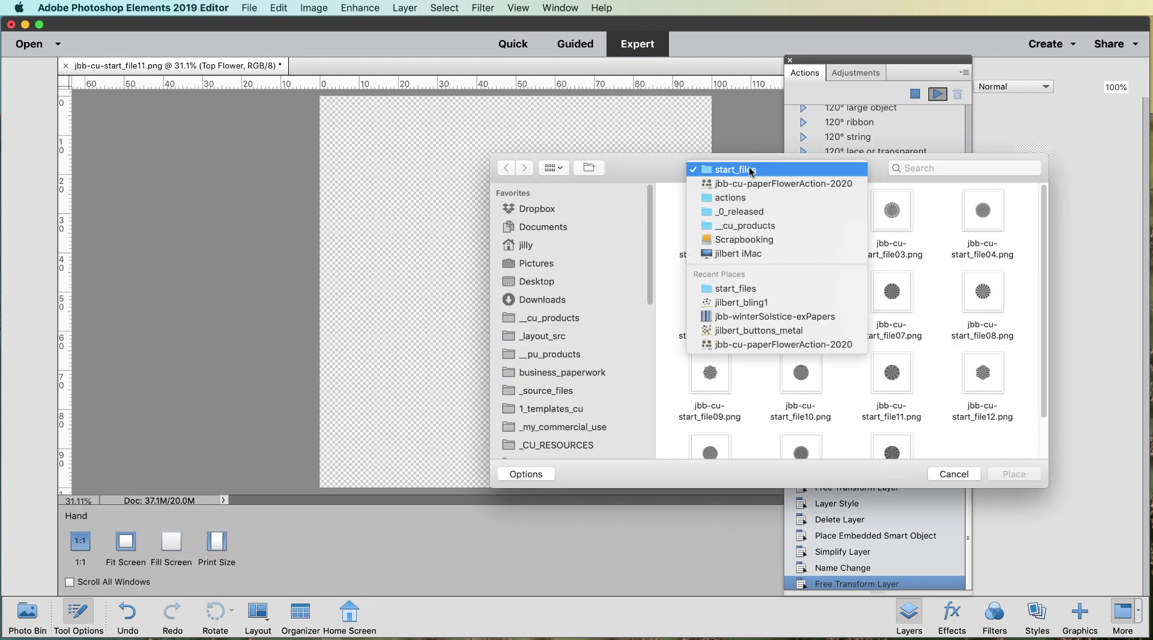
{"action": "left_click", "coordinate": [789, 318]}
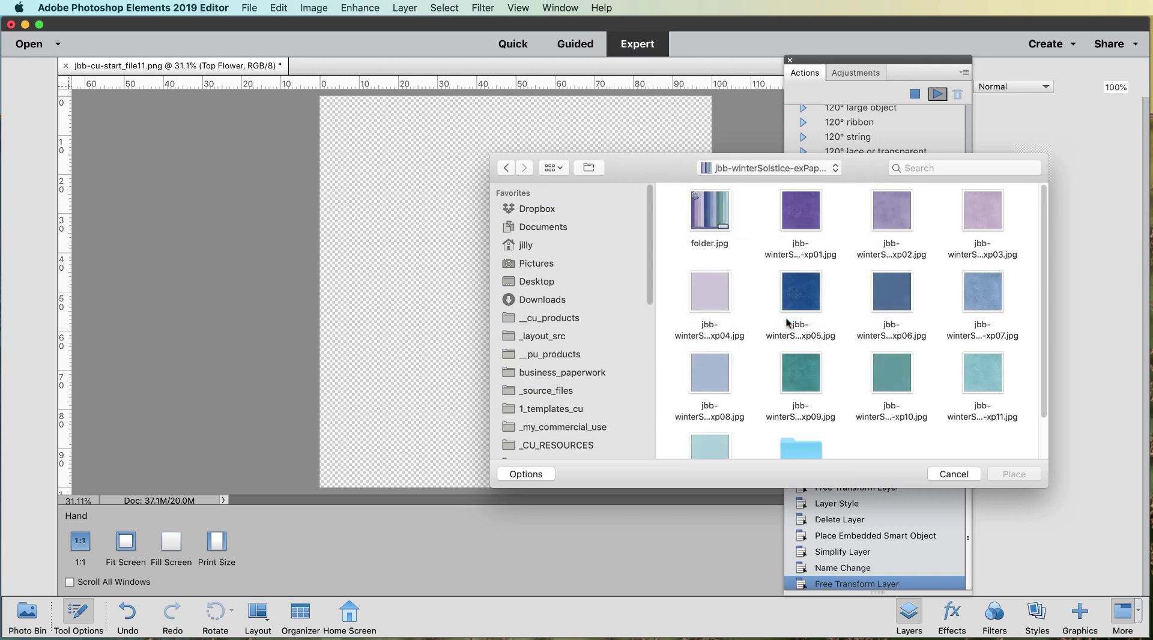
{"action": "left_click", "coordinate": [985, 296]}
{"action": "left_click", "coordinate": [975, 383]}
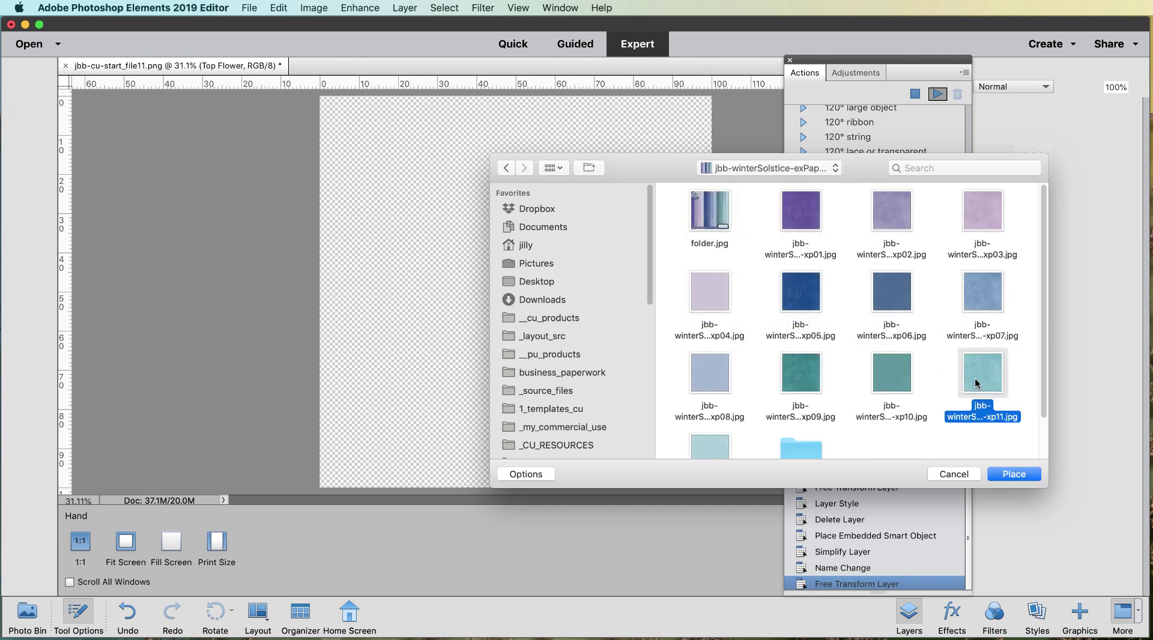
{"action": "left_click", "coordinate": [993, 475]}
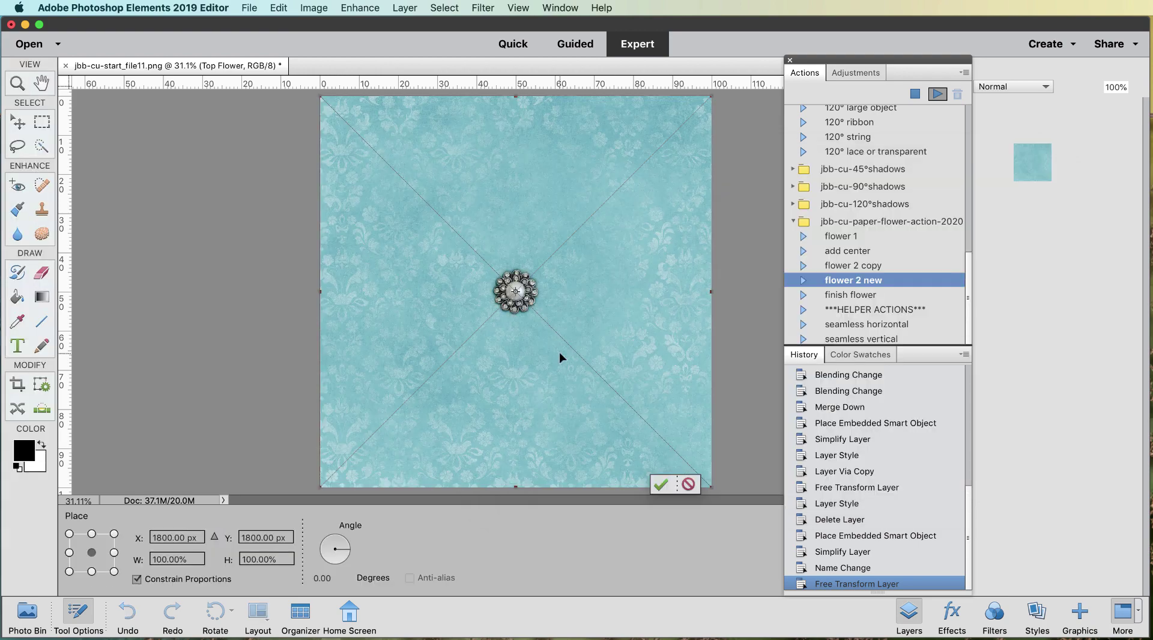
{"action": "key", "text": "Return"}
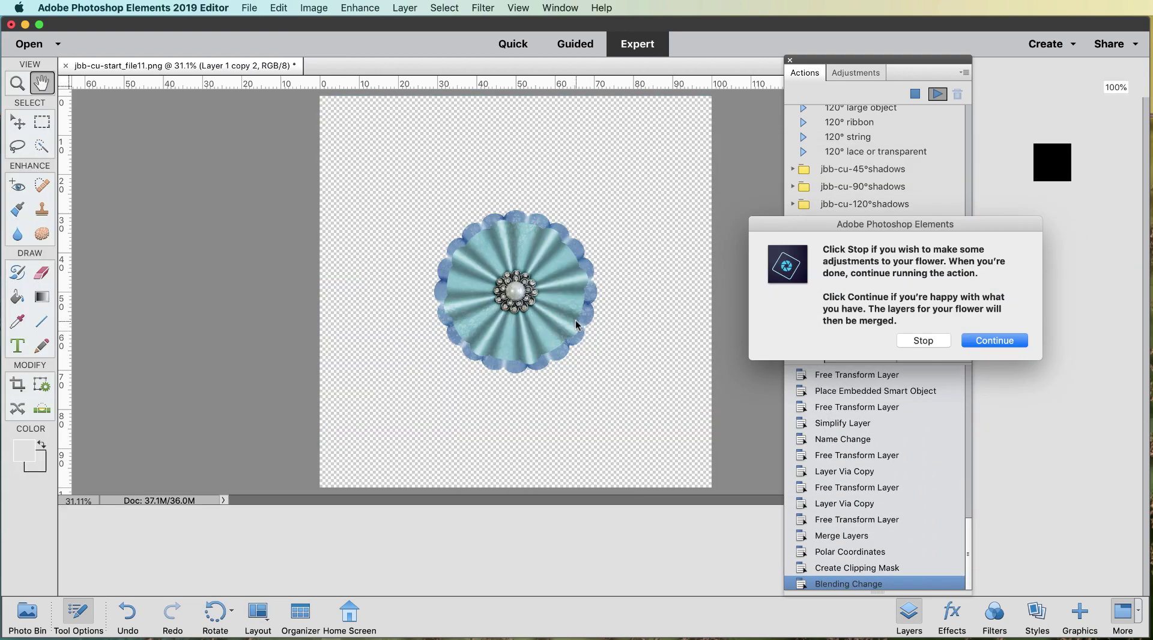
{"action": "left_click", "coordinate": [923, 340]}
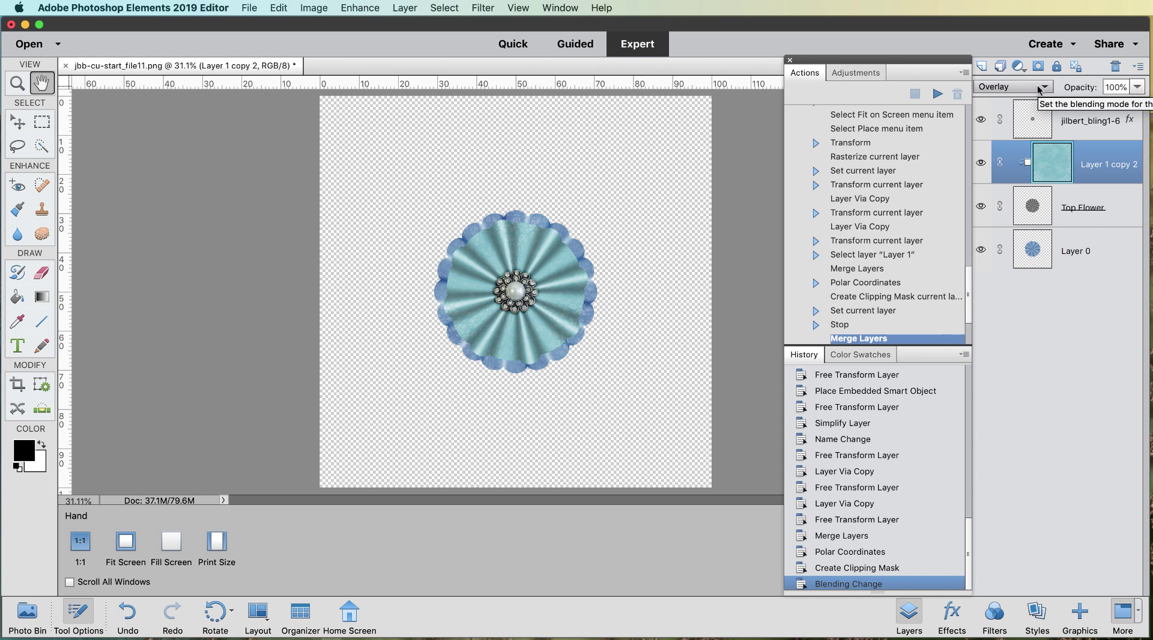
Try the Hard Light blending mode on Layer 1 copy 2, inspect the flower up close and return the layer to Overlay.
{"action": "left_click", "coordinate": [1038, 89]}
{"action": "left_click", "coordinate": [1022, 113]}
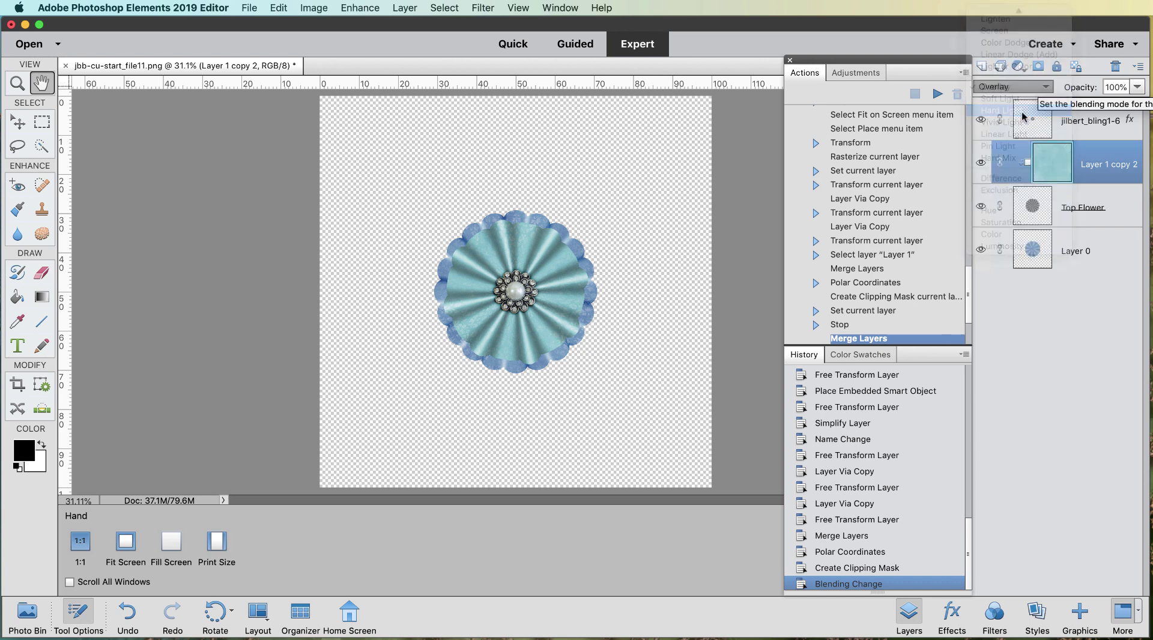
{"action": "scroll", "coordinate": [574, 334], "scroll_direction": "up", "scroll_amount": 5}
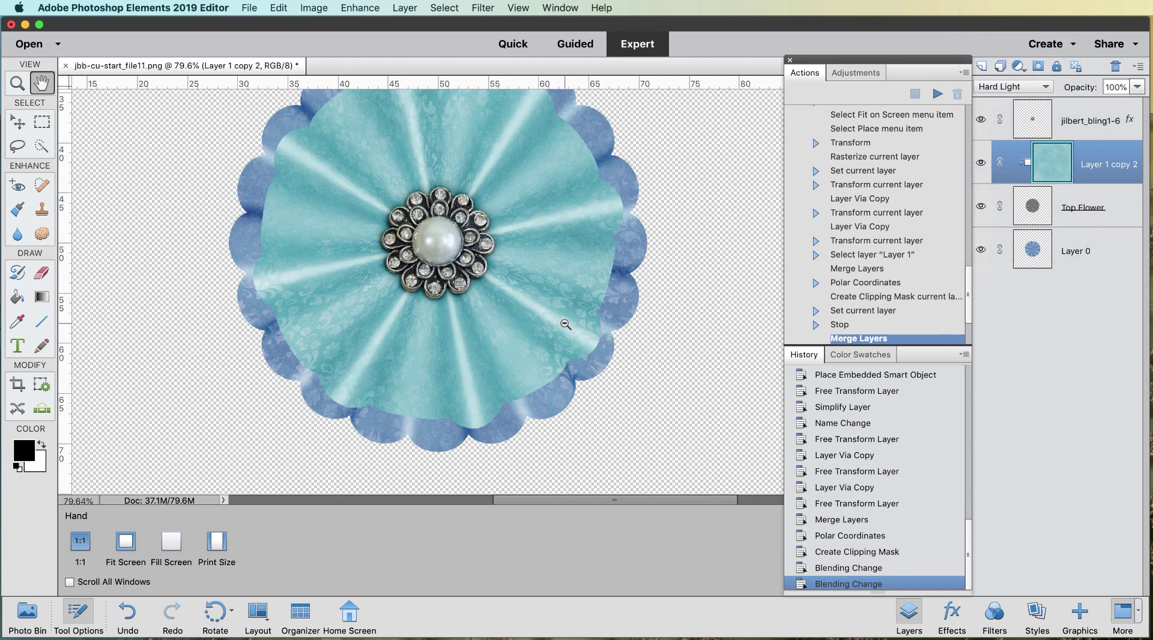
{"action": "scroll", "coordinate": [565, 324], "scroll_direction": "down", "scroll_amount": 3}
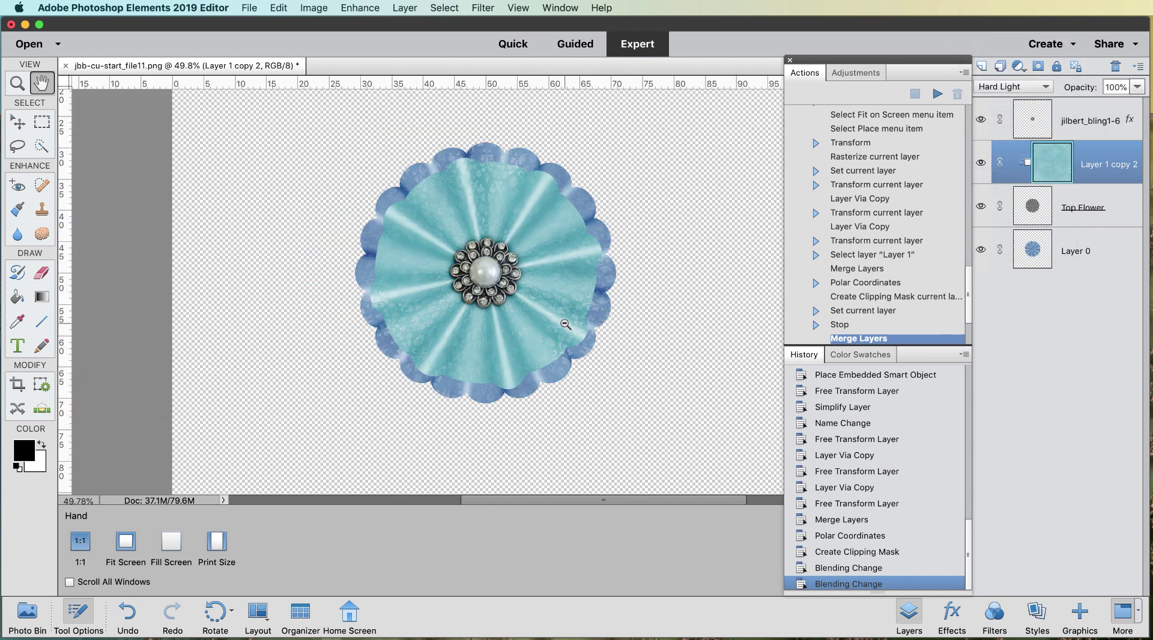
{"action": "left_click", "coordinate": [1010, 87]}
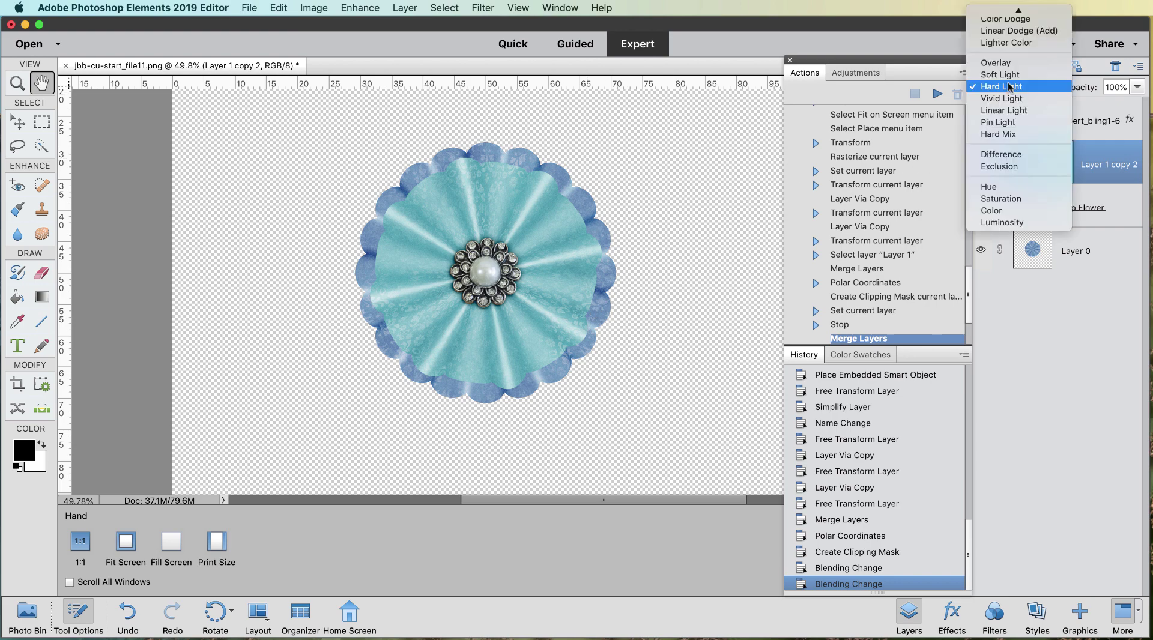
{"action": "left_click", "coordinate": [1017, 65]}
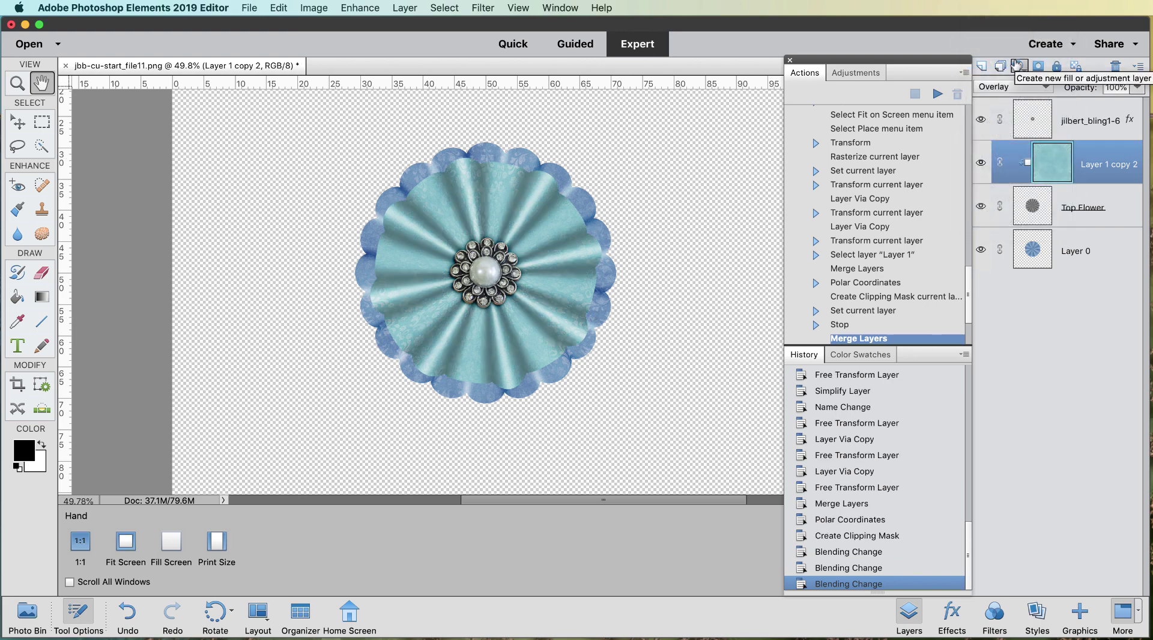
Try Soft Light, Vivid Light and Linear Light blending on the teal paper layer, and restore Overlay.
{"action": "left_click", "coordinate": [1010, 88]}
{"action": "left_click", "coordinate": [1008, 98]}
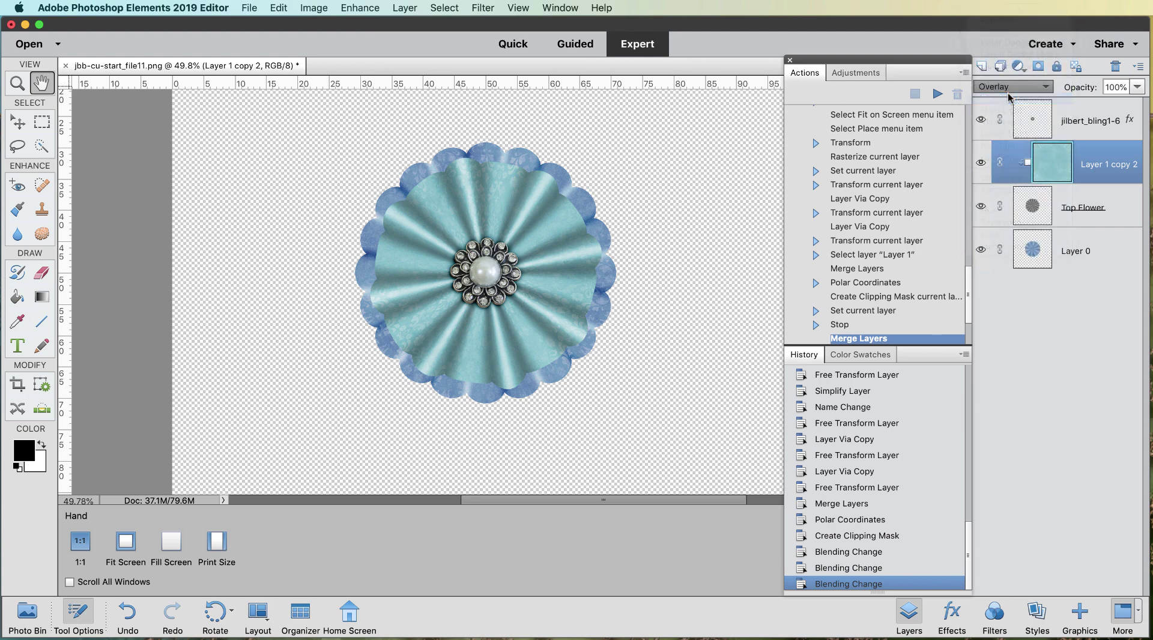
{"action": "left_click", "coordinate": [1010, 90]}
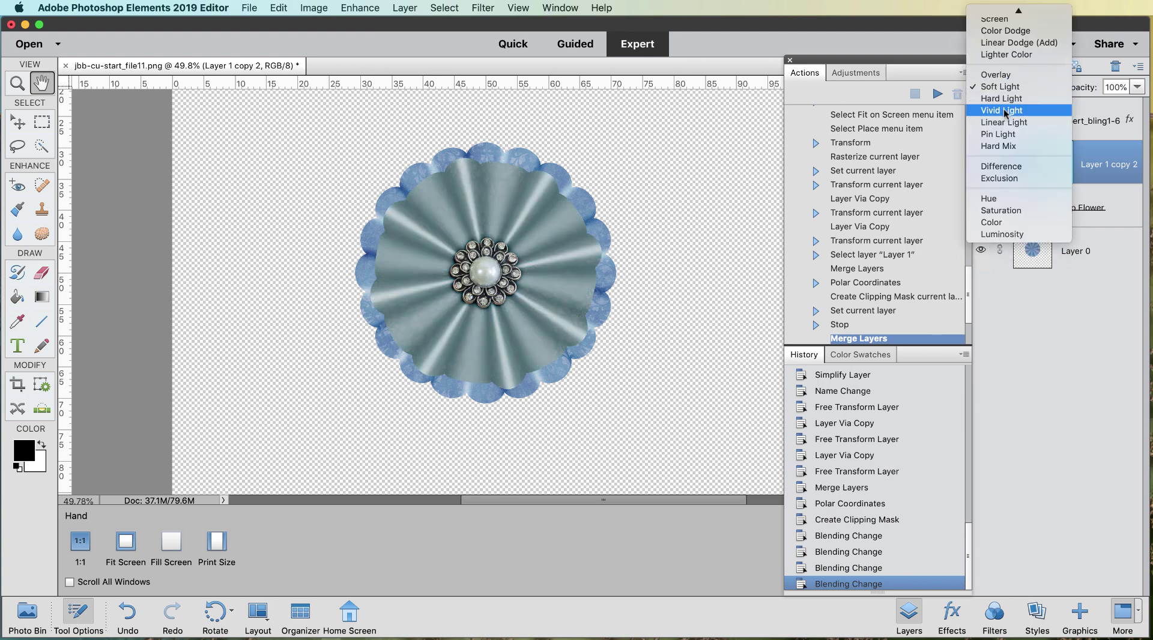
{"action": "left_click", "coordinate": [1004, 111]}
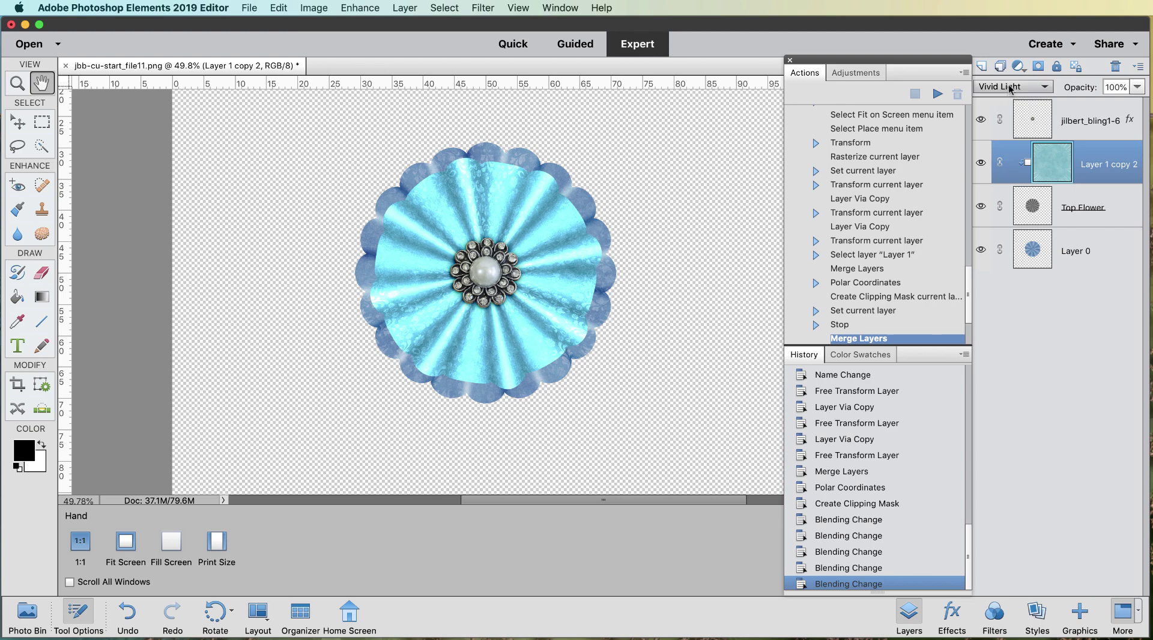
{"action": "left_click", "coordinate": [1009, 88]}
{"action": "left_click", "coordinate": [1011, 100]}
{"action": "left_click", "coordinate": [1017, 90]}
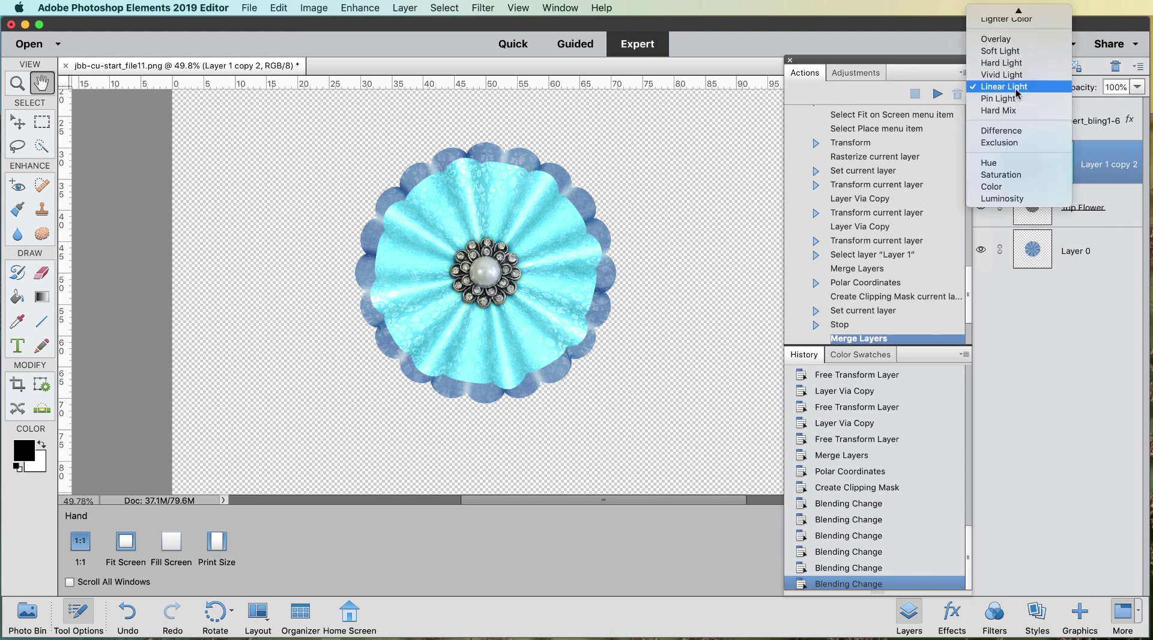
{"action": "left_click", "coordinate": [1016, 39]}
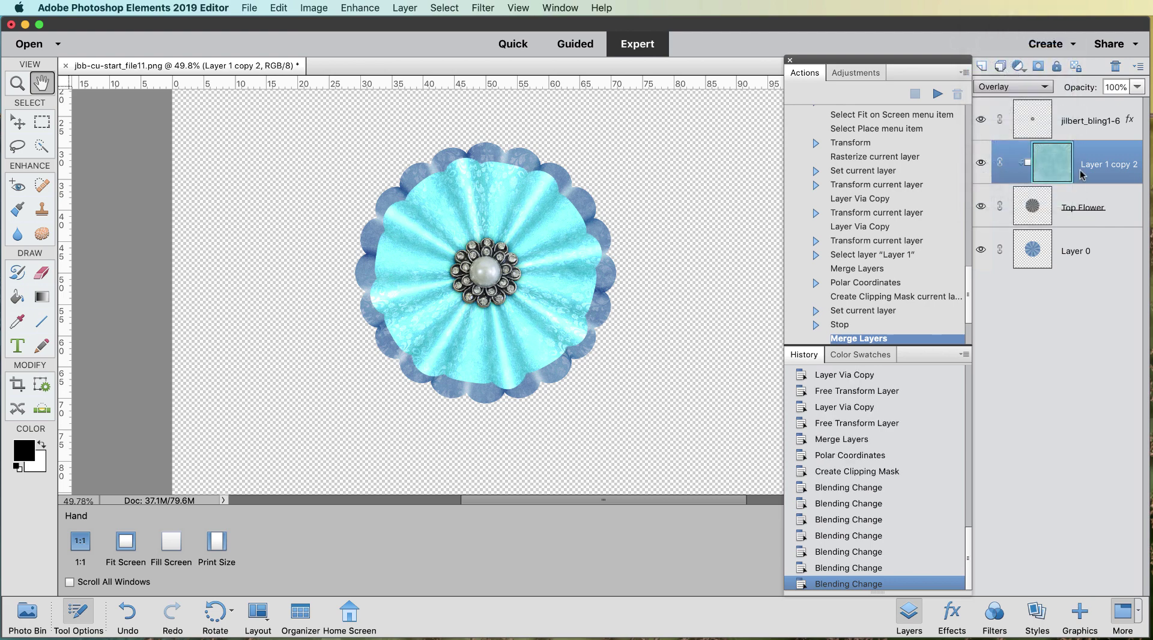
Reduce the opacity of the teal paper layer, Layer 1 copy 2, to 90%.
{"action": "left_click", "coordinate": [1137, 87]}
{"action": "left_click_drag", "start_coordinate": [1135, 107], "coordinate": [1130, 105]}
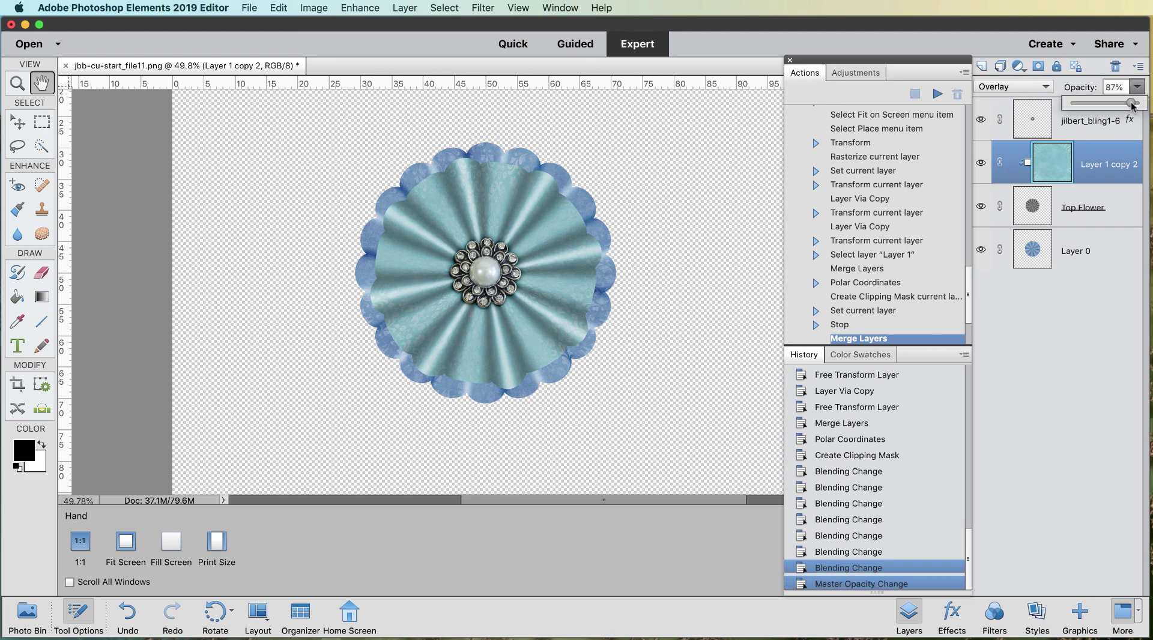
{"action": "left_click_drag", "start_coordinate": [1134, 106], "coordinate": [1133, 106]}
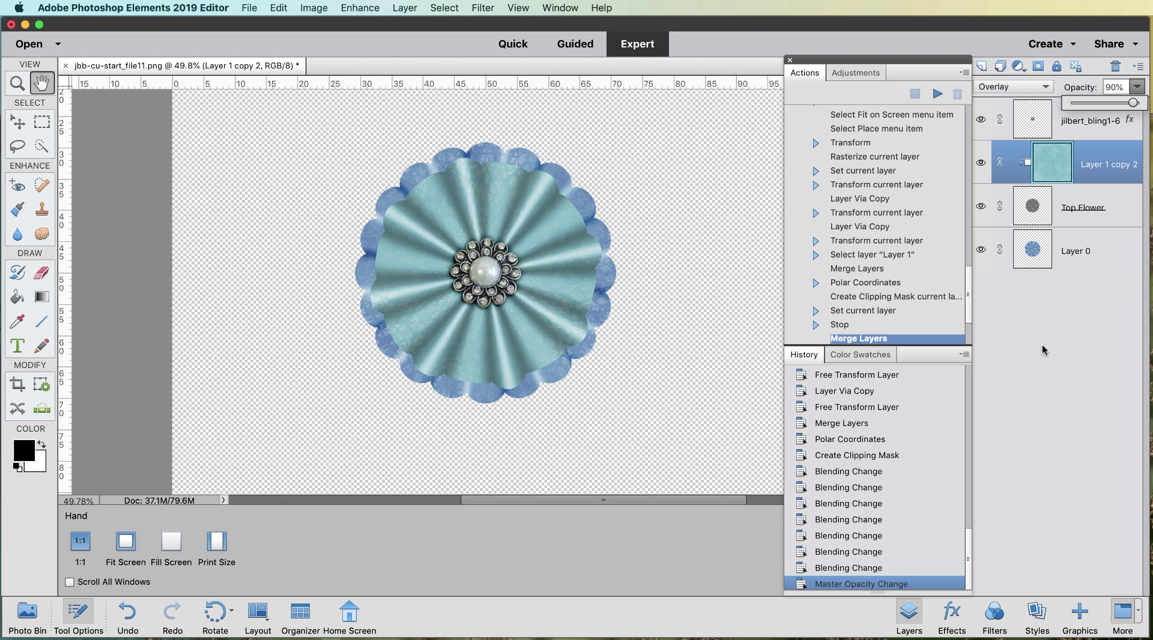
Resume the flower 2 new action to merge the second flower's layers, close its ending message and collapse the action's steps.
{"action": "left_click", "coordinate": [937, 94]}
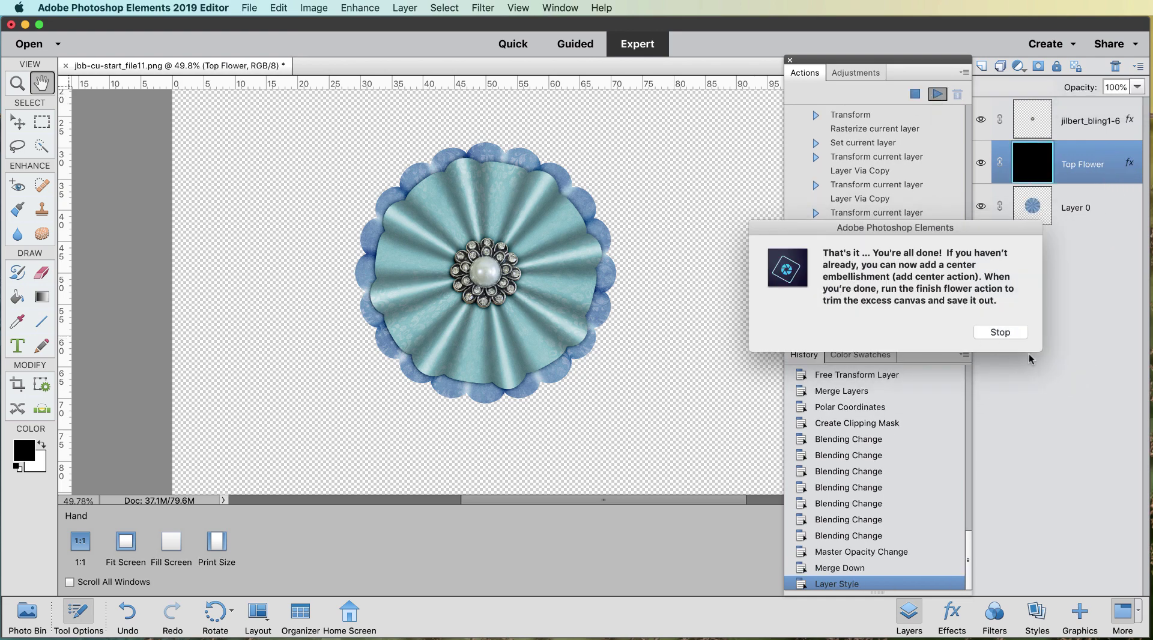
{"action": "left_click", "coordinate": [1001, 333]}
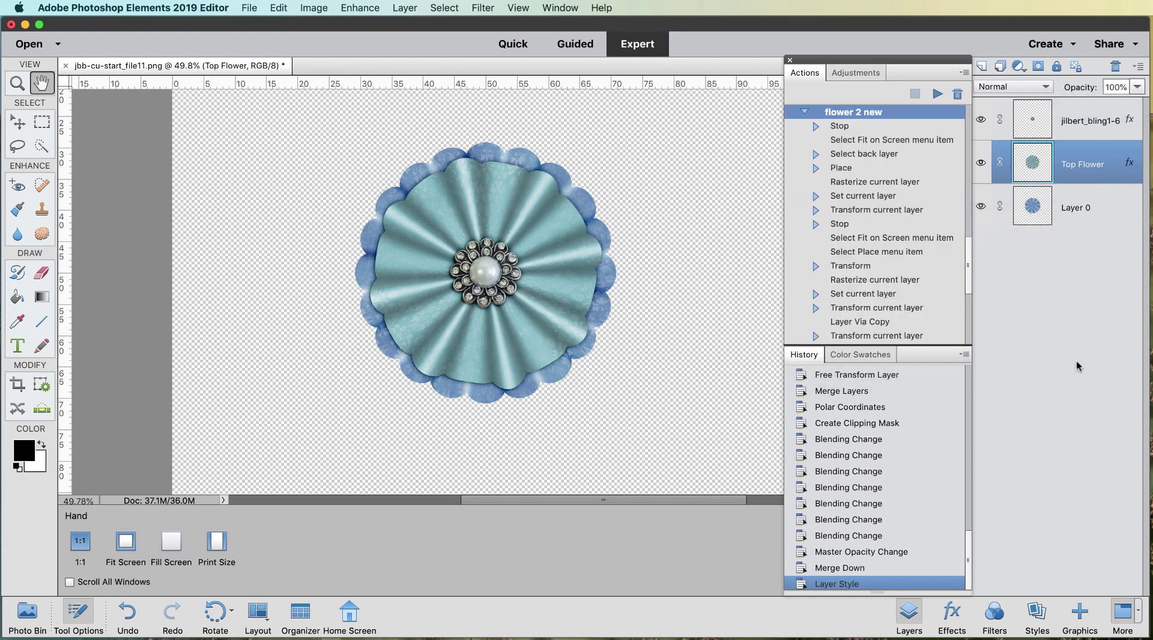
{"action": "left_click", "coordinate": [805, 113]}
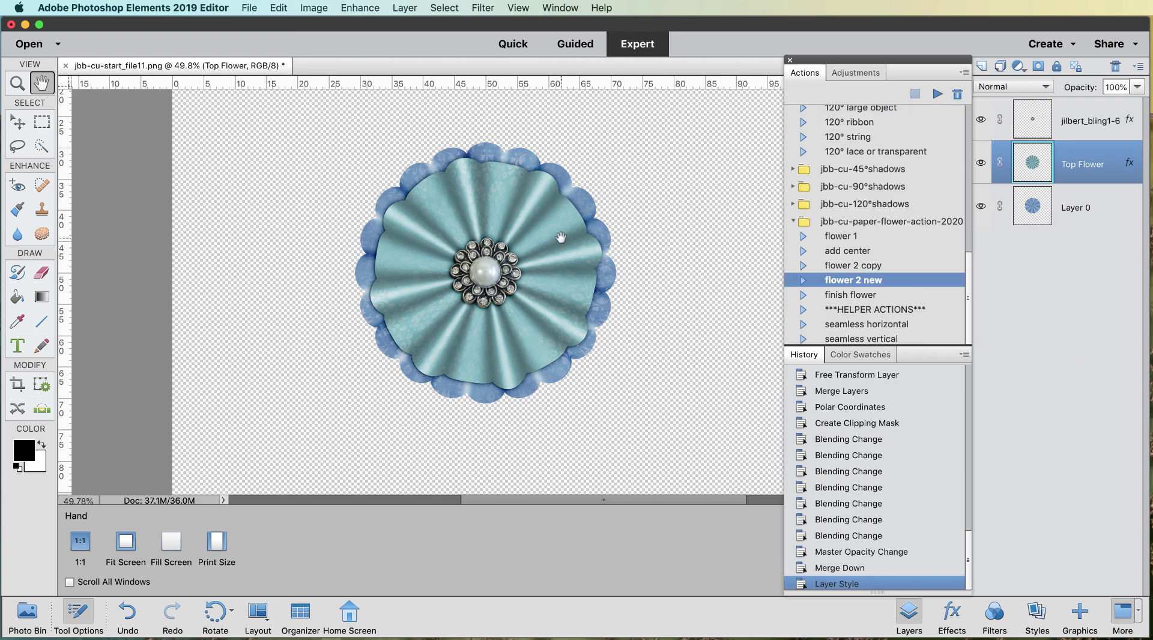
Run the finish flower action and save the merged, trimmed flower to the Desktop as jbb-cu-start_file11.png with Smallest / Slow compression and no interlacing.
{"action": "left_click", "coordinate": [858, 297]}
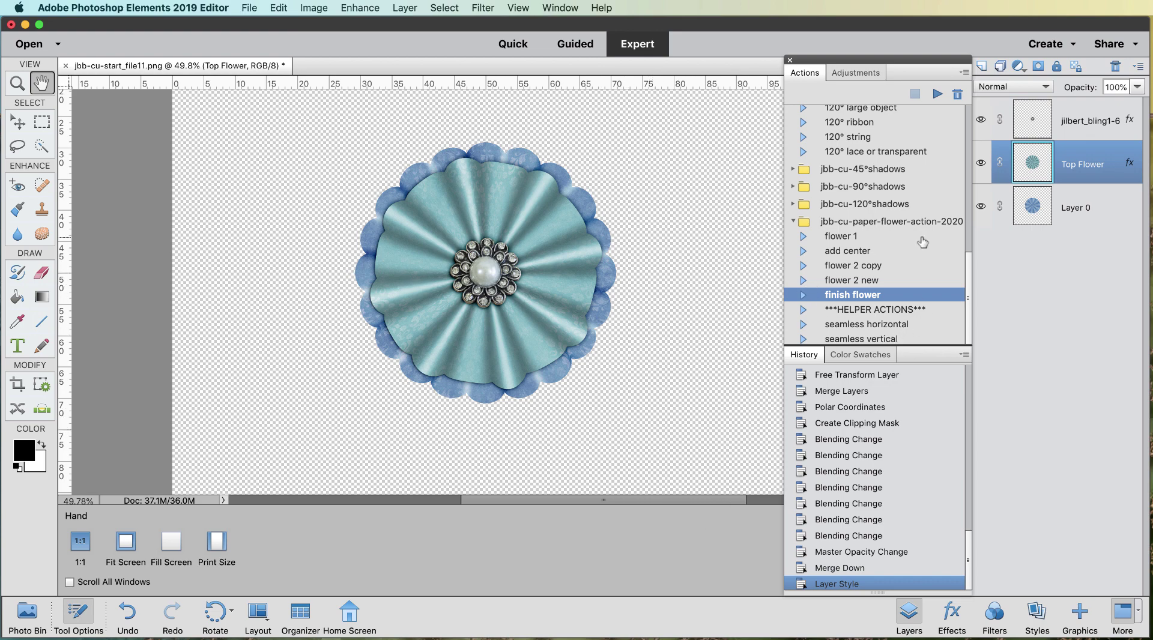
{"action": "left_click", "coordinate": [936, 94]}
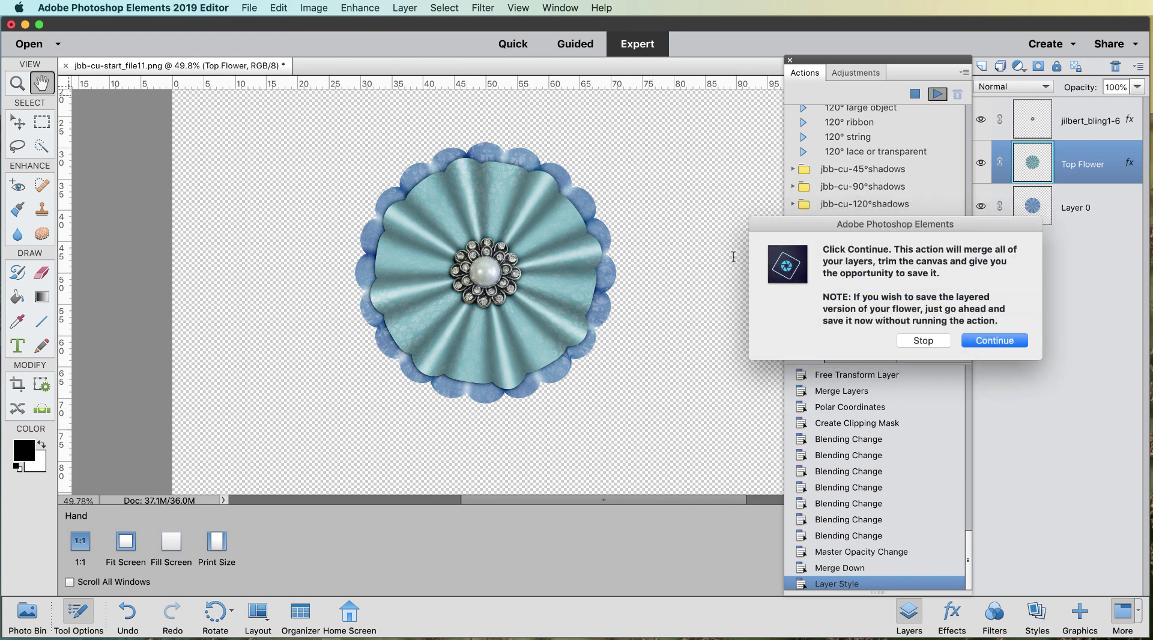
{"action": "left_click", "coordinate": [996, 341]}
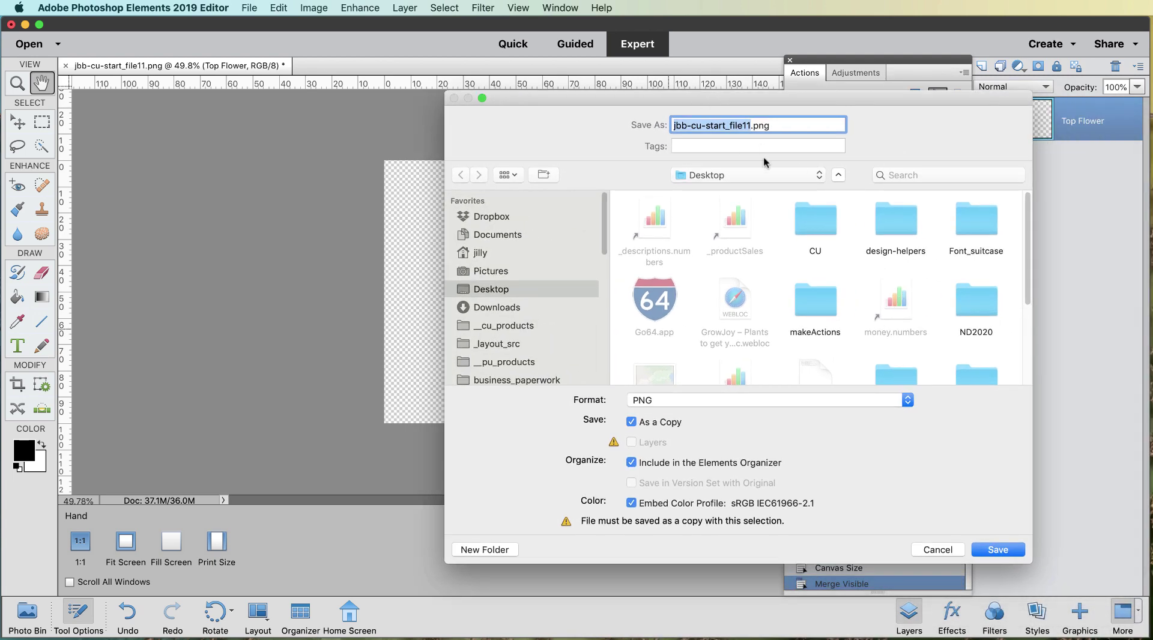
{"action": "left_click", "coordinate": [992, 550]}
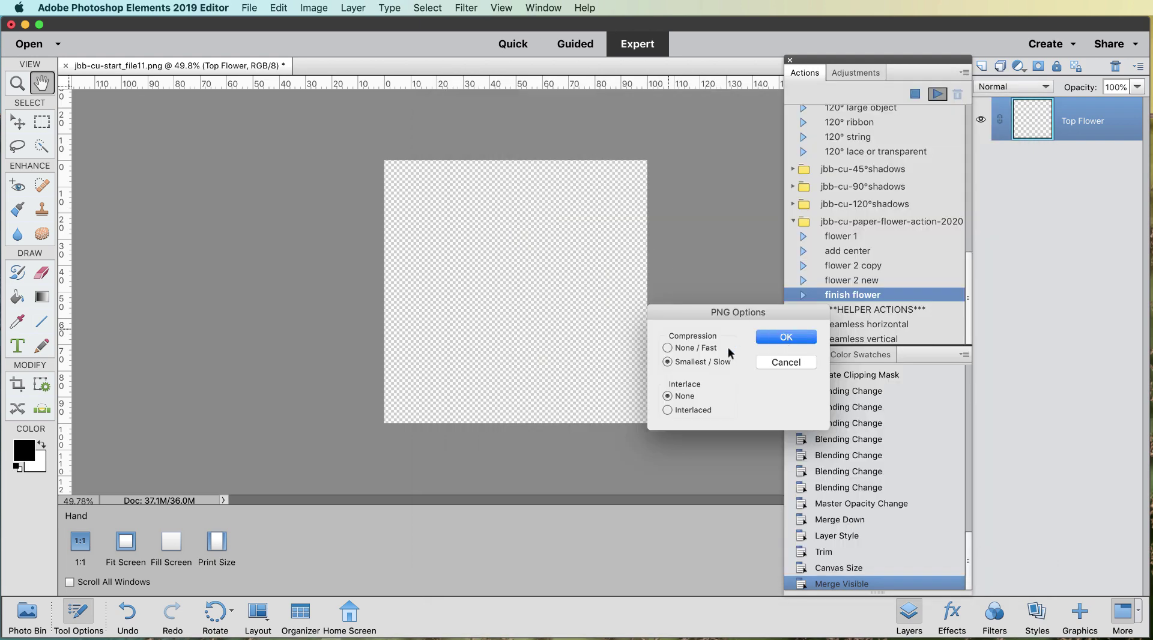
{"action": "left_click", "coordinate": [761, 340]}
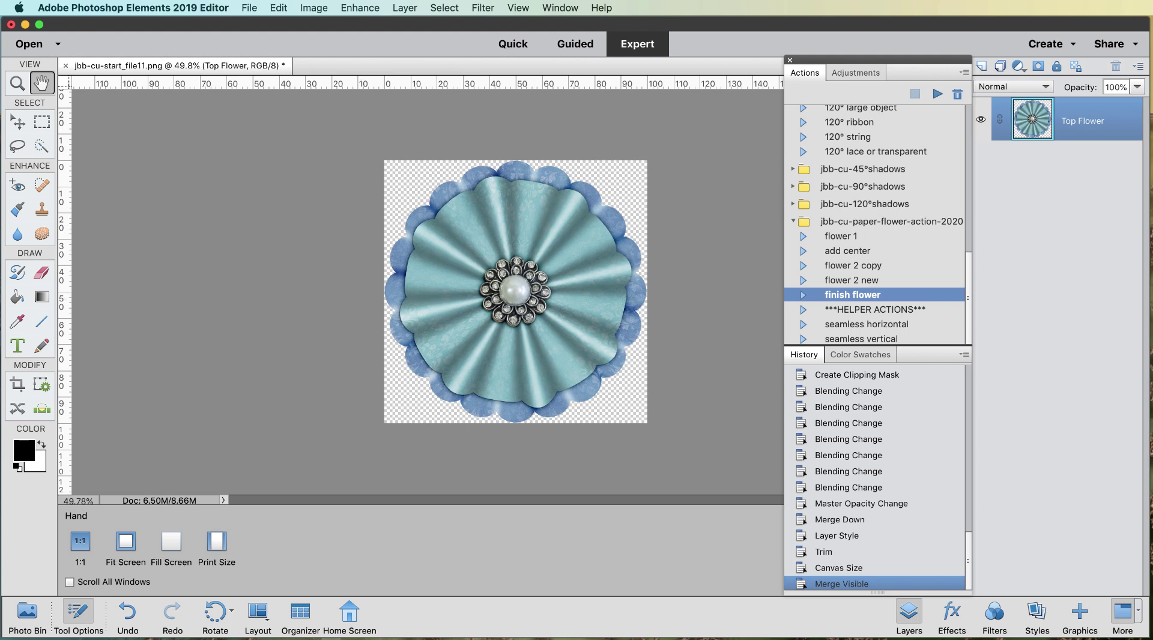
Open the saved flower PNG to check it, and close both flower documents, discarding the working file's changes.
{"action": "left_click_drag", "start_coordinate": [716, 406], "coordinate": [608, 302]}
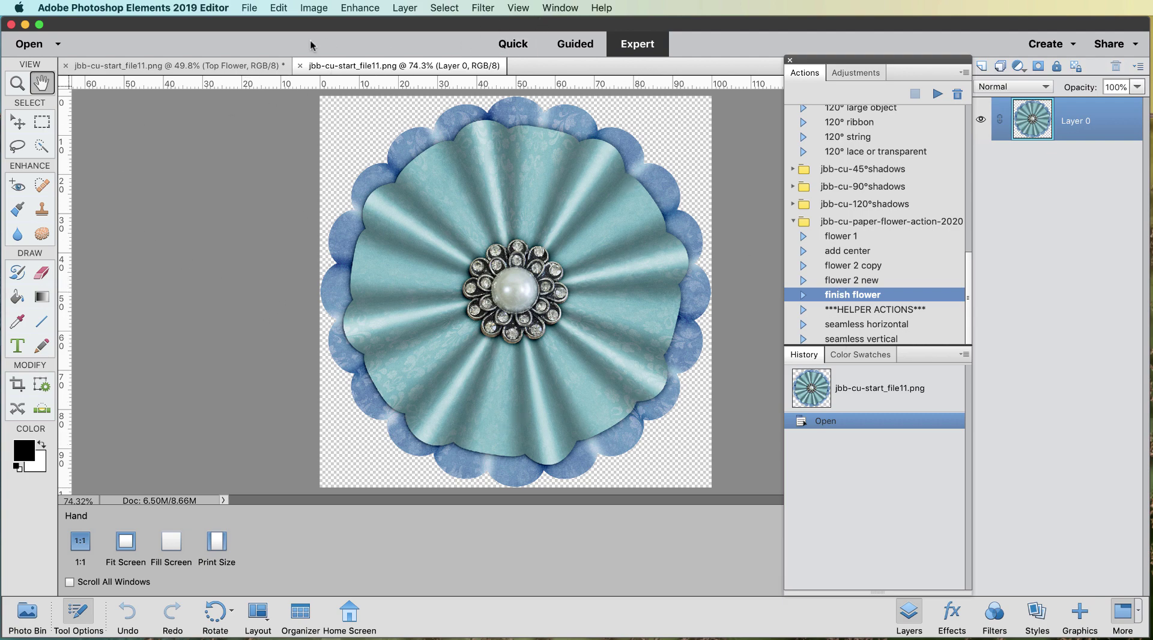
{"action": "left_click", "coordinate": [300, 66]}
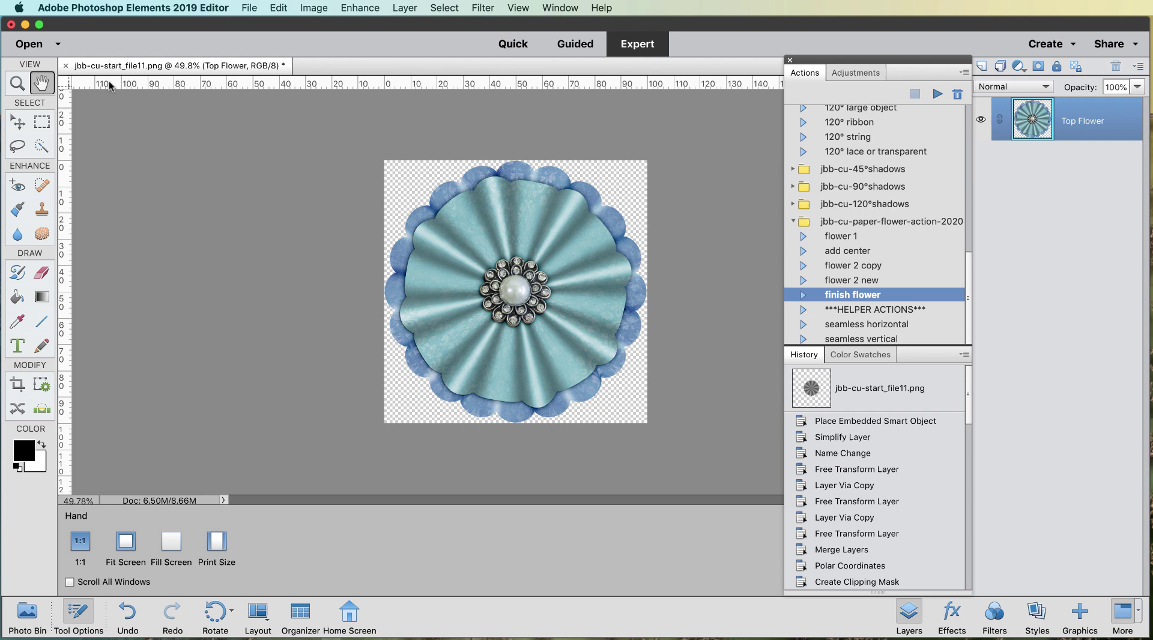
{"action": "left_click", "coordinate": [66, 67]}
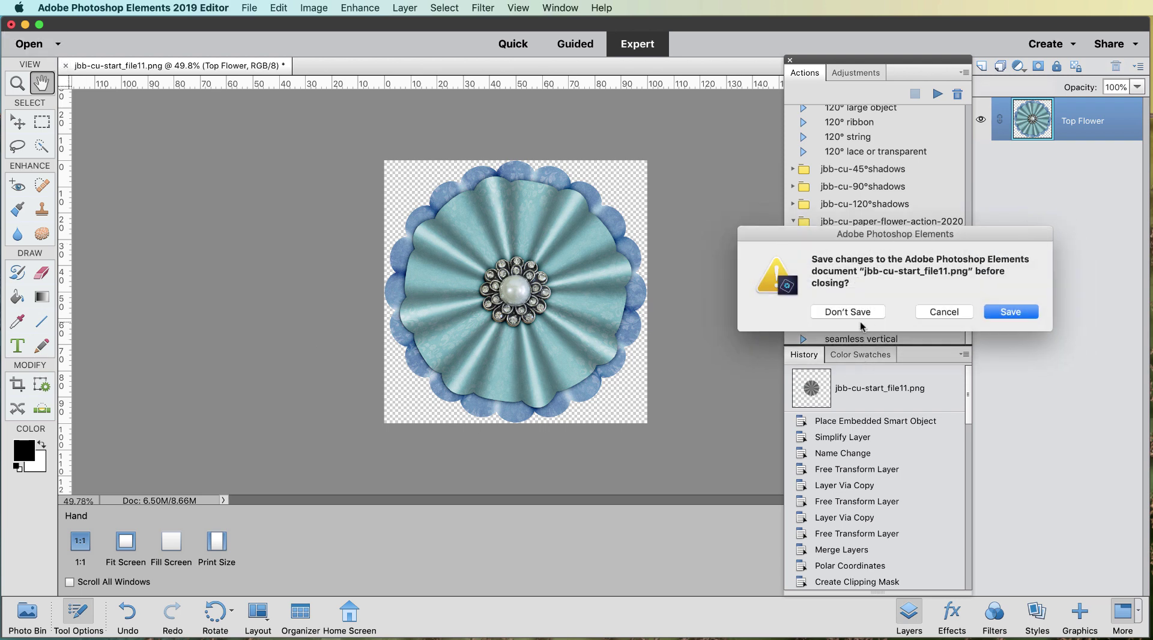
{"action": "left_click", "coordinate": [861, 314]}
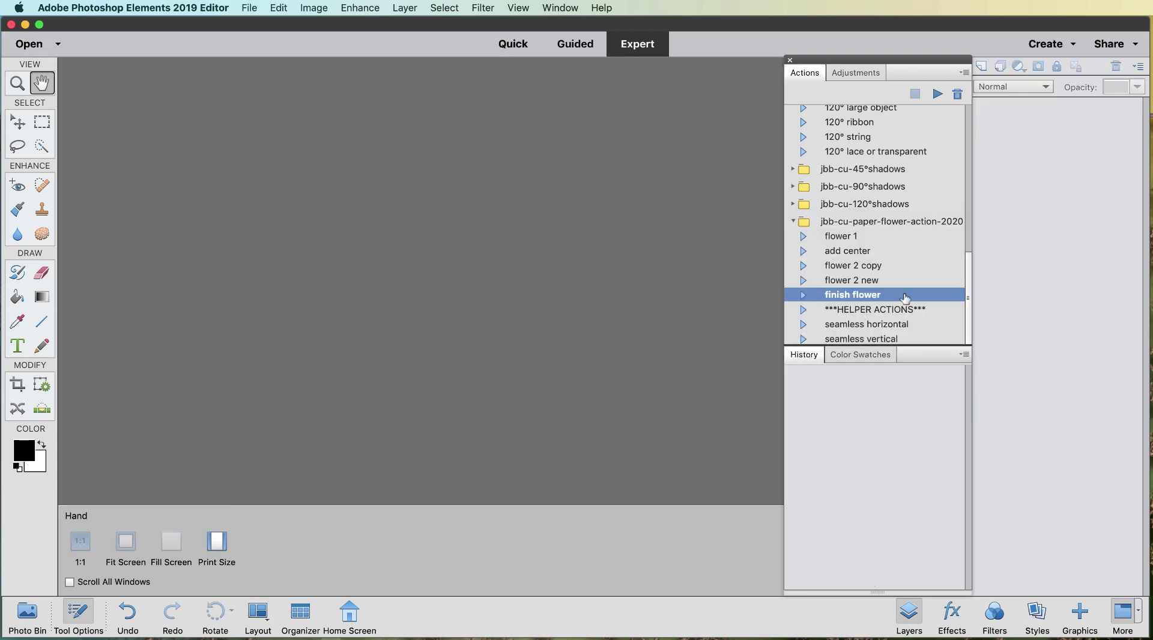
Run the seamless horizontal helper action from its first Stop step and continue past its introductory message.
{"action": "left_click", "coordinate": [893, 324]}
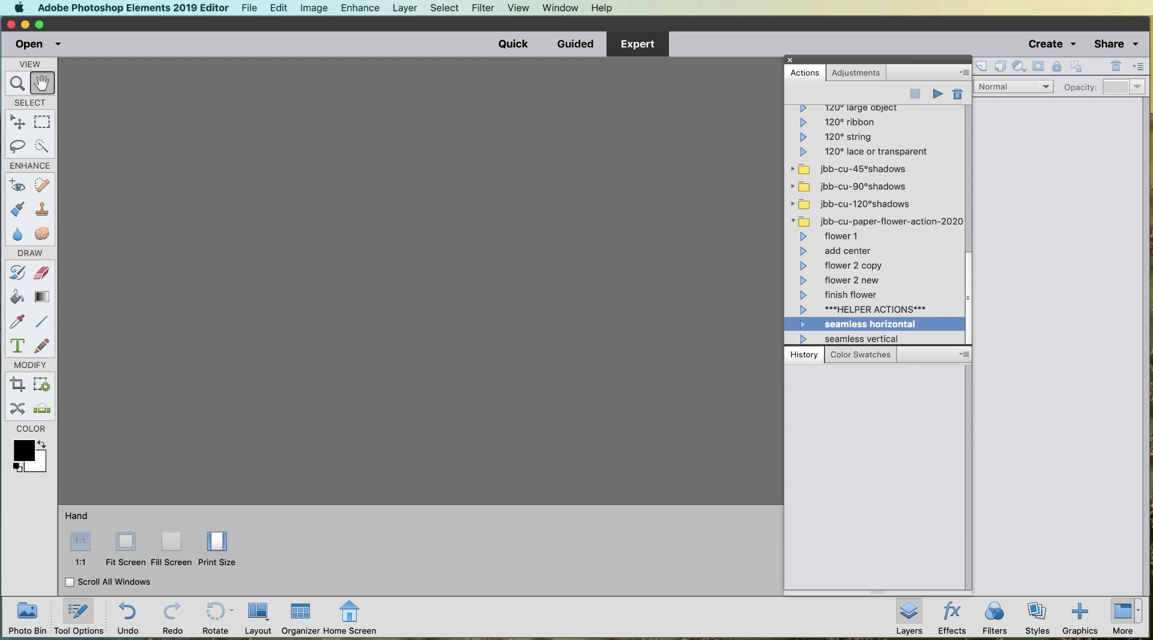
{"action": "key", "text": "super+Tab"}
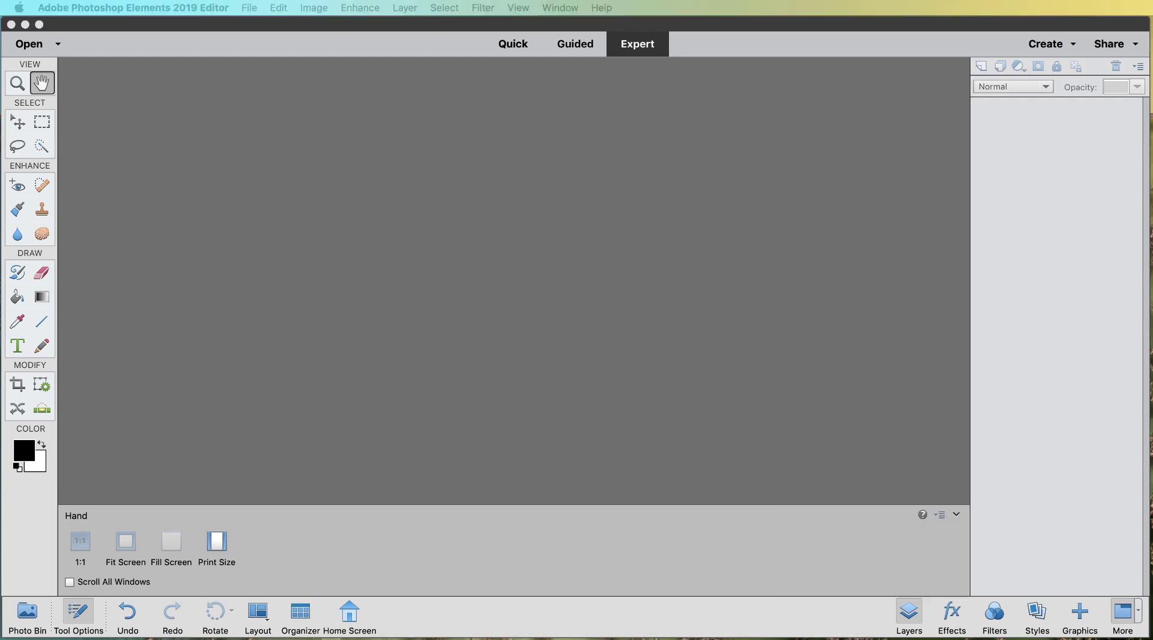
{"action": "left_click", "coordinate": [865, 320]}
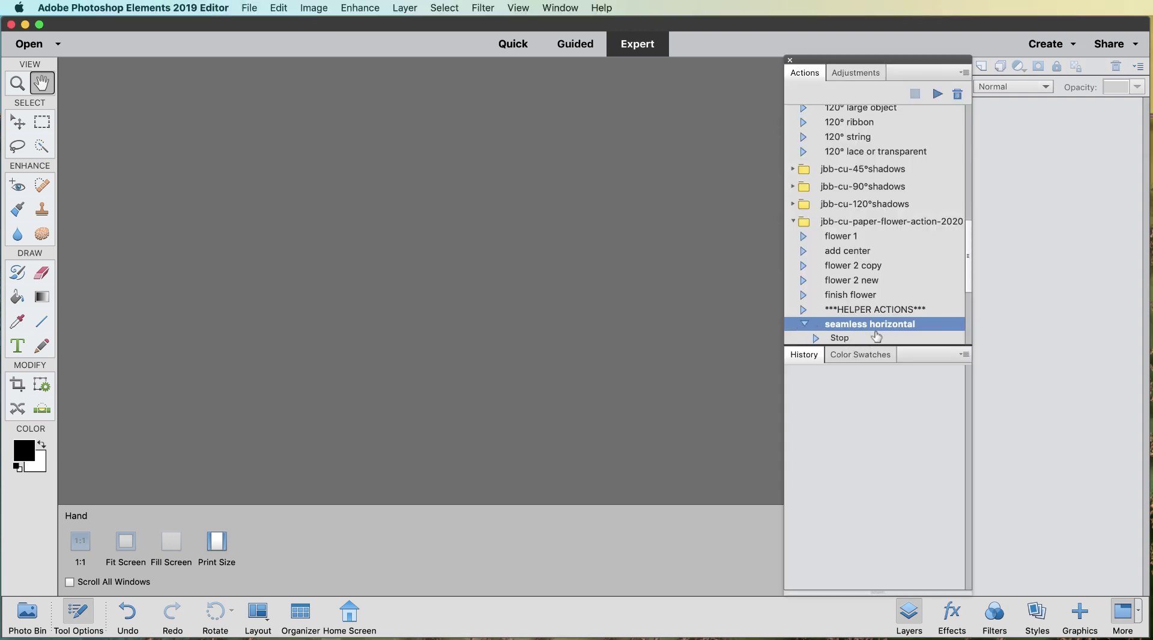
{"action": "left_click", "coordinate": [864, 337]}
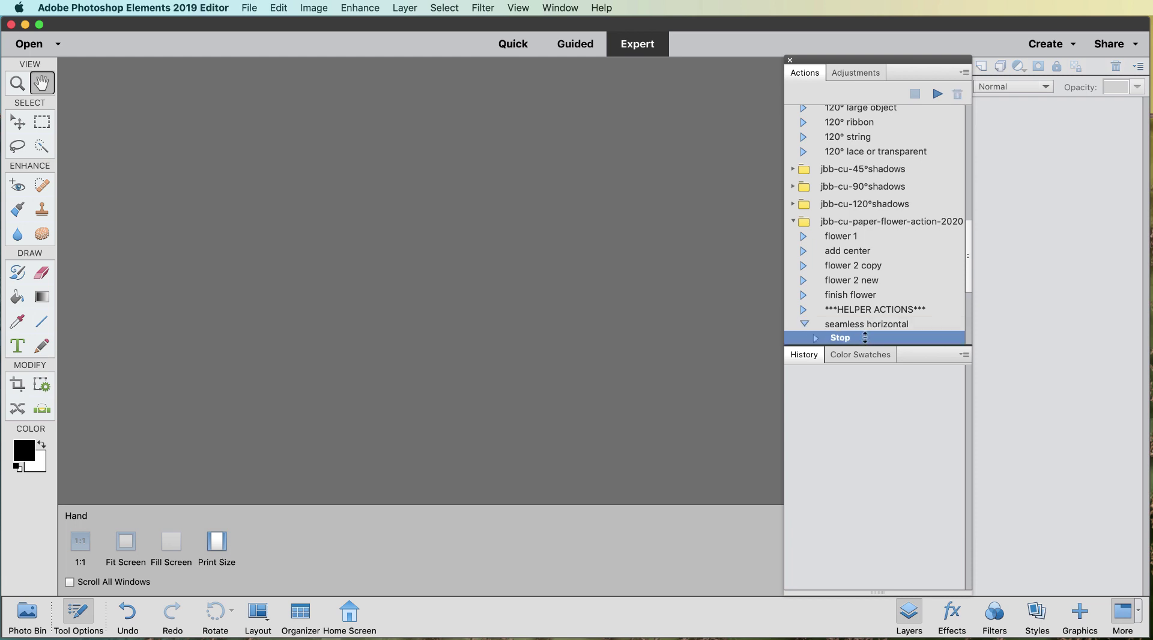
{"action": "left_click", "coordinate": [937, 93]}
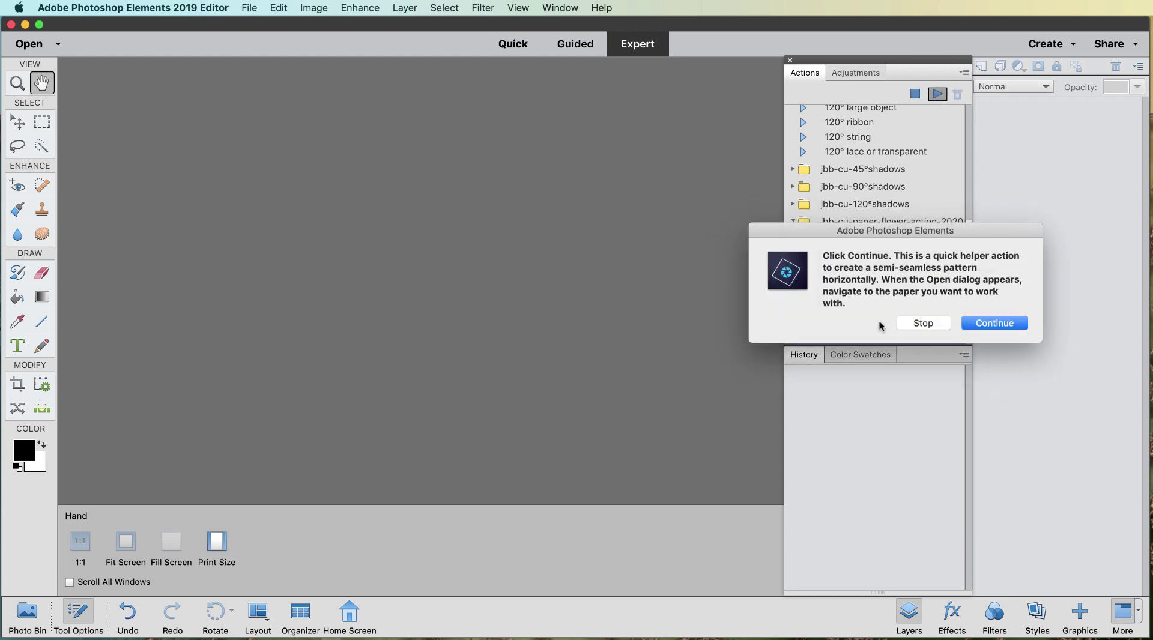
{"action": "left_click", "coordinate": [1011, 328]}
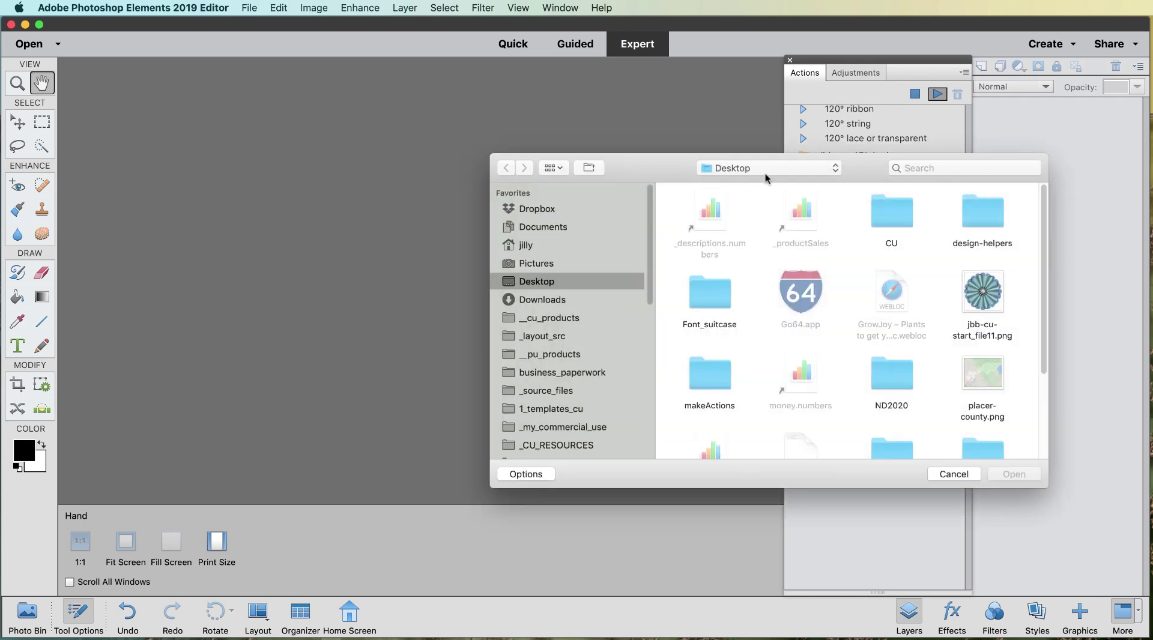
Open the green paper jbb-dearSanta-pp03.jpg from the 2019-1224-jbb-DearSanta-advent folder under __pu_products/_1_released for the seamless action.
{"action": "left_click", "coordinate": [761, 167]}
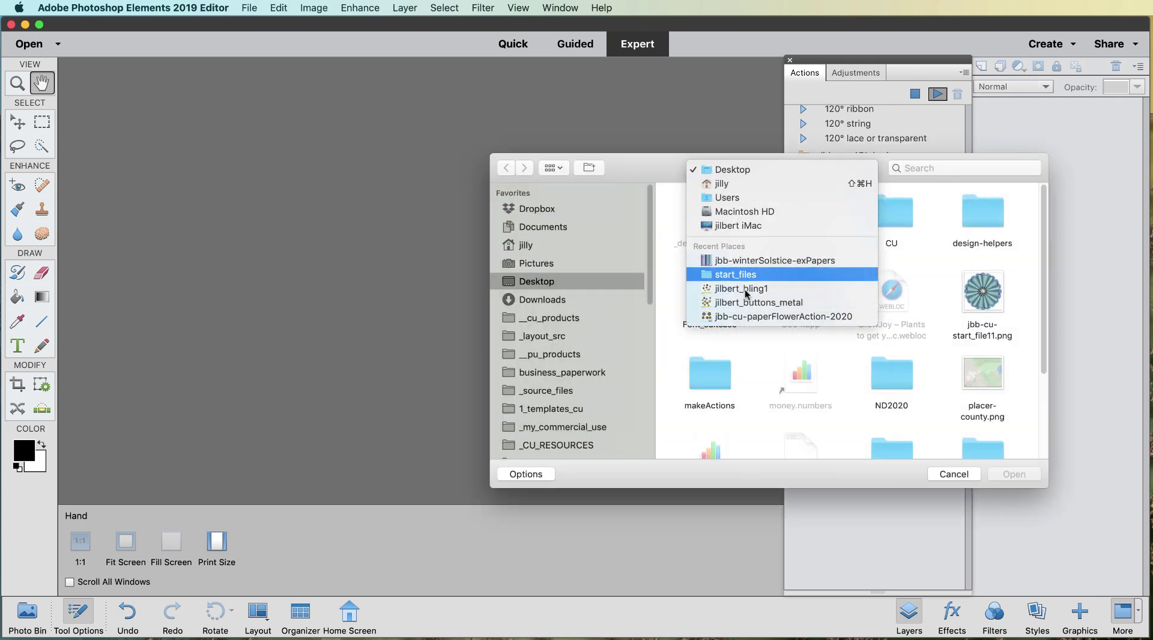
{"action": "left_click", "coordinate": [726, 262]}
{"action": "left_click", "coordinate": [729, 169]}
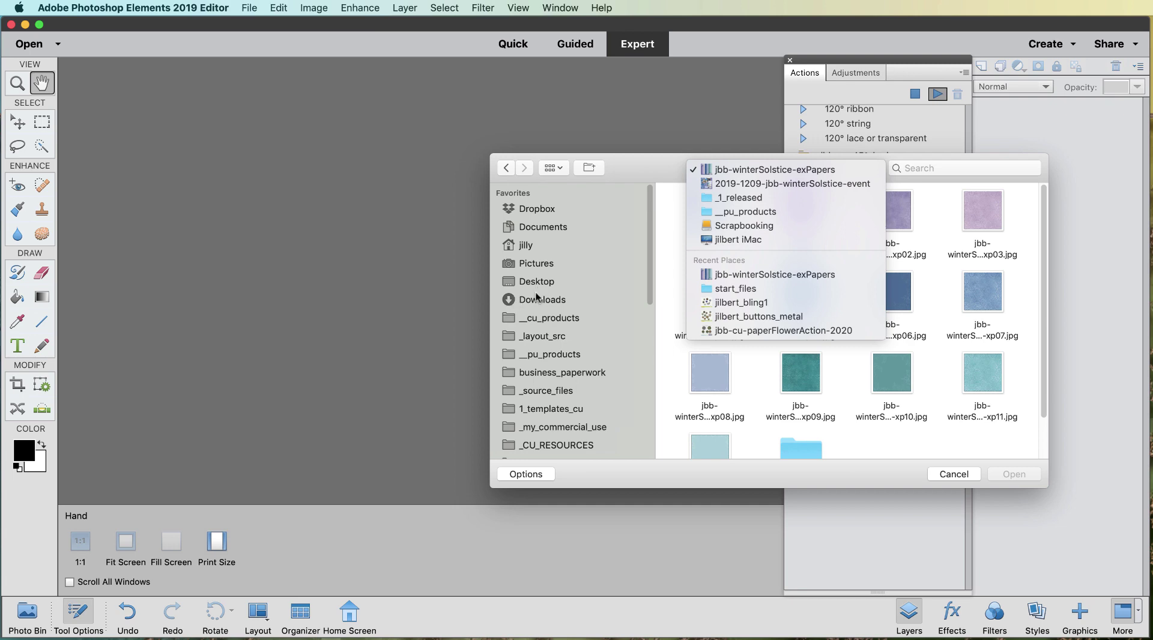
{"action": "left_click", "coordinate": [552, 357]}
{"action": "left_click", "coordinate": [575, 358]}
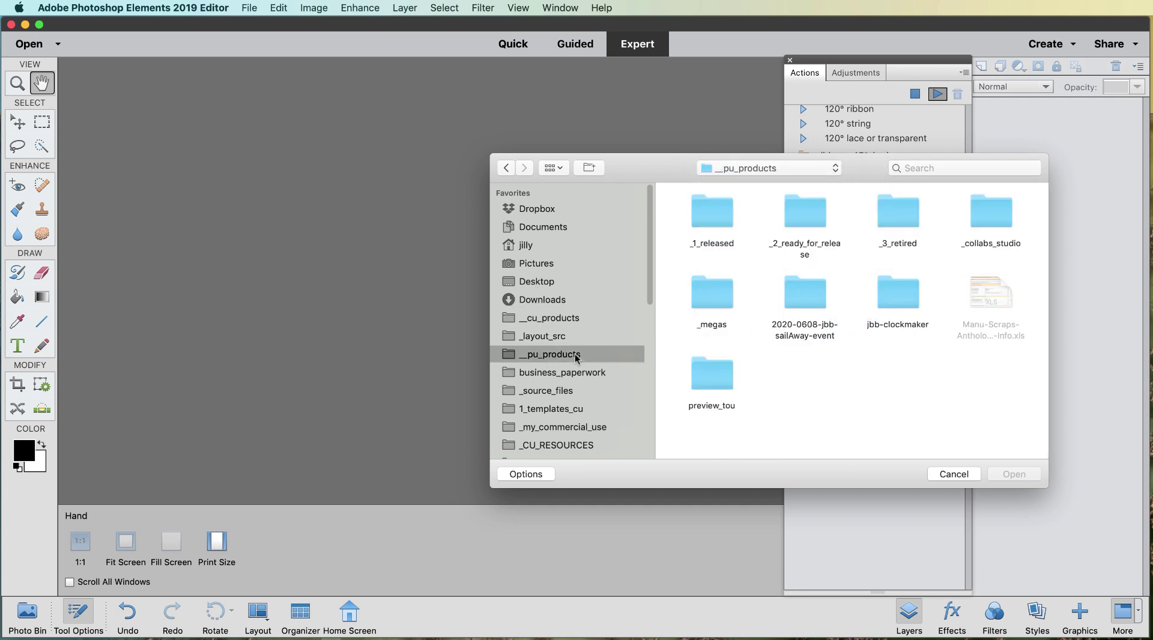
{"action": "double_click", "coordinate": [709, 212]}
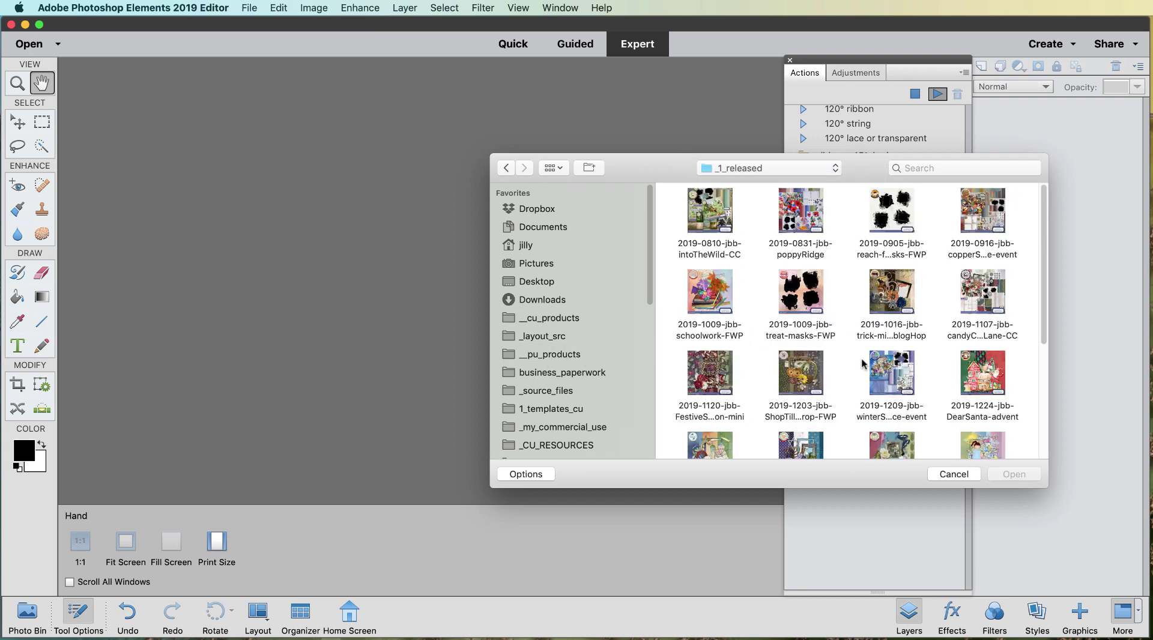
{"action": "left_click", "coordinate": [985, 365]}
{"action": "double_click", "coordinate": [985, 365]}
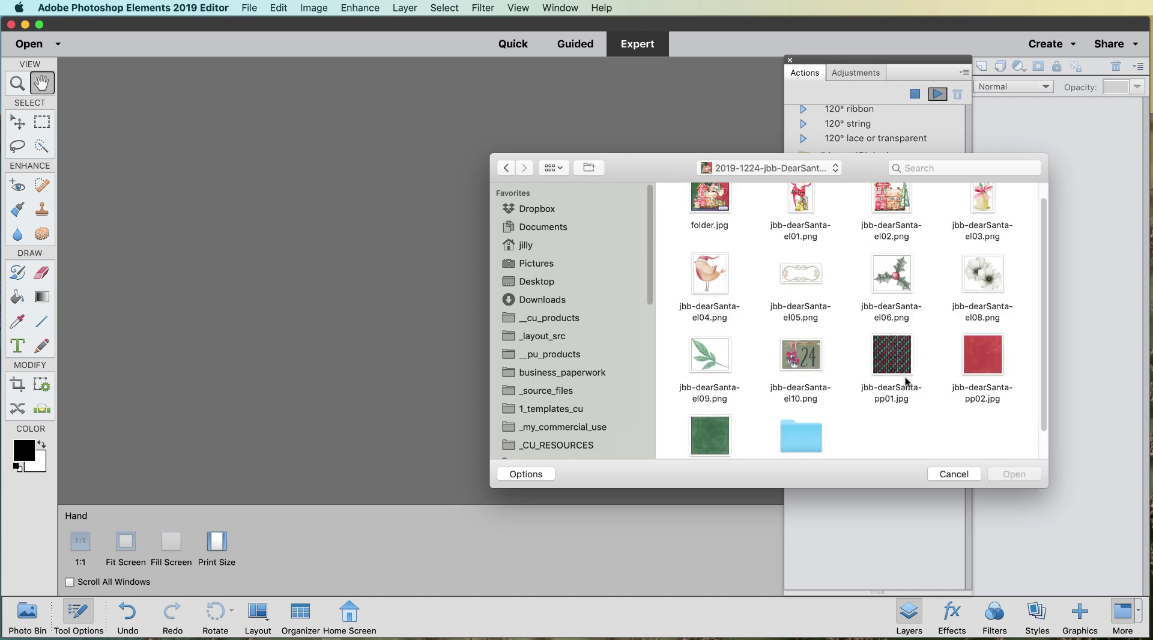
{"action": "scroll", "coordinate": [906, 383], "scroll_direction": "down", "scroll_amount": 2}
{"action": "double_click", "coordinate": [716, 435]}
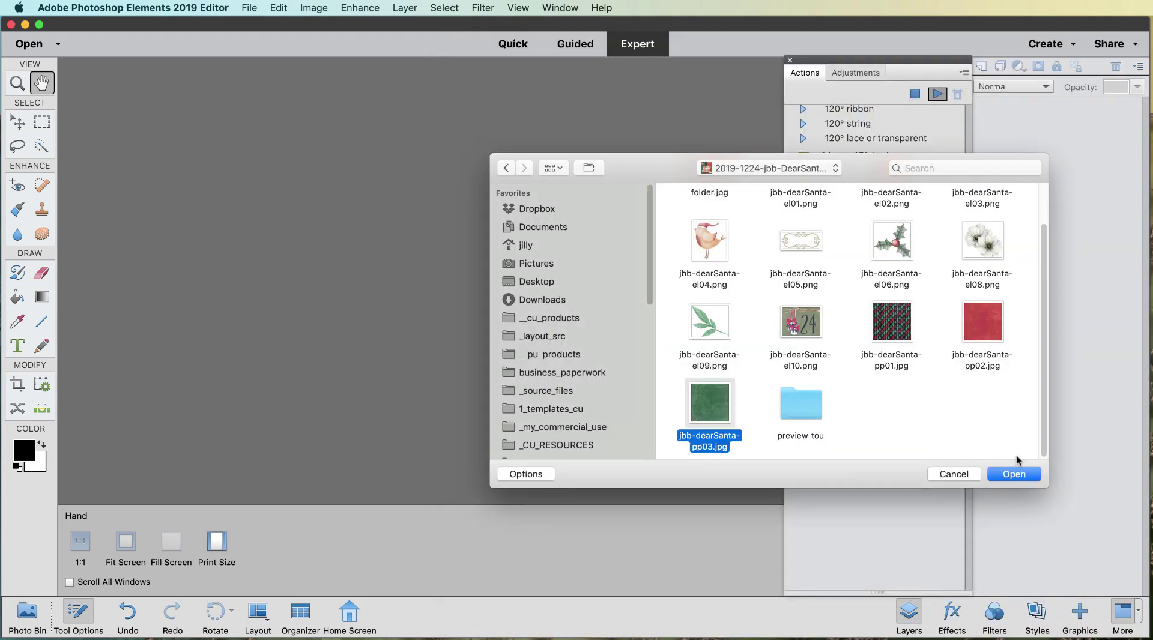
{"action": "left_click", "coordinate": [1013, 474]}
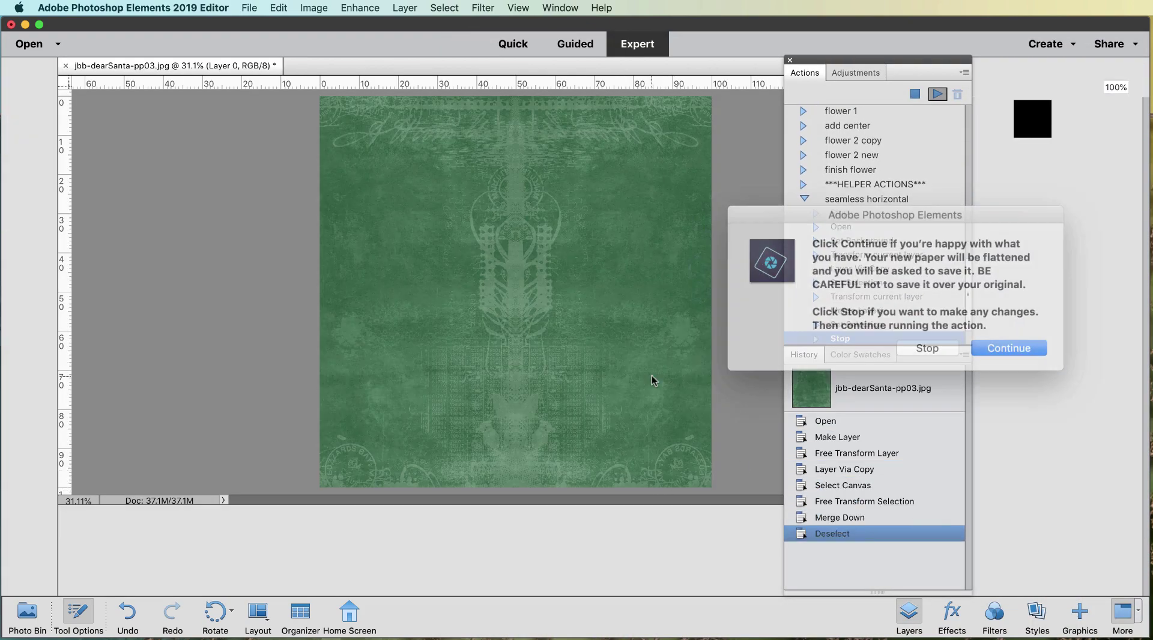
Continue the action to flatten the mirrored paper and save it to the Desktop as jbb-dearSanta-pp03.jpg, quality 10, Baseline Optimized.
{"action": "left_click", "coordinate": [982, 344]}
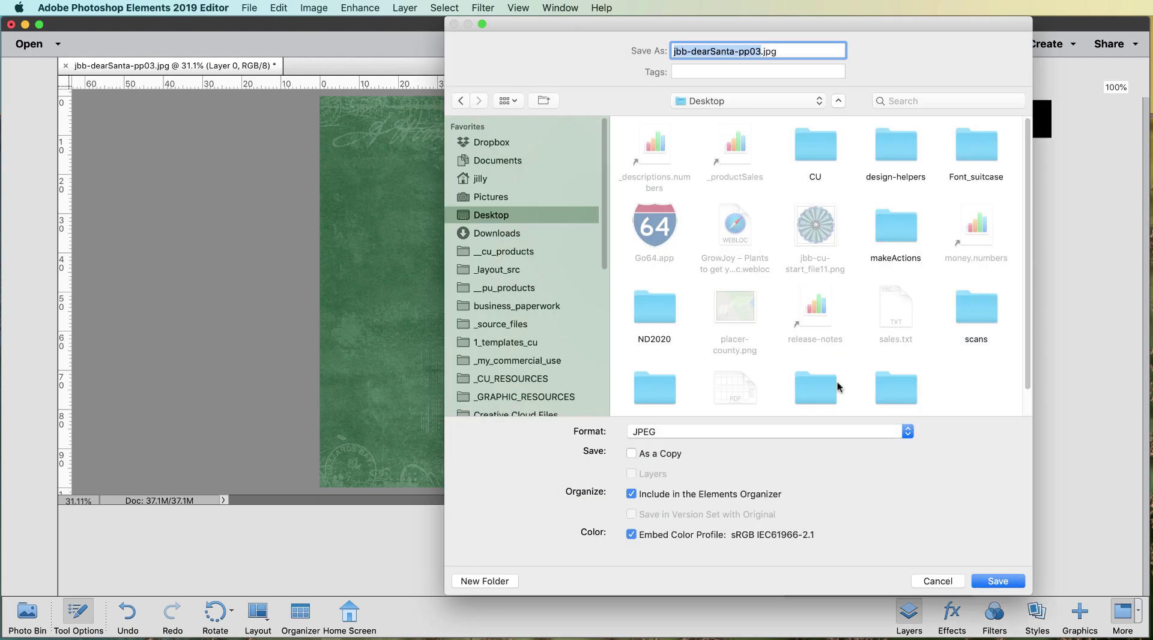
{"action": "left_click", "coordinate": [993, 581]}
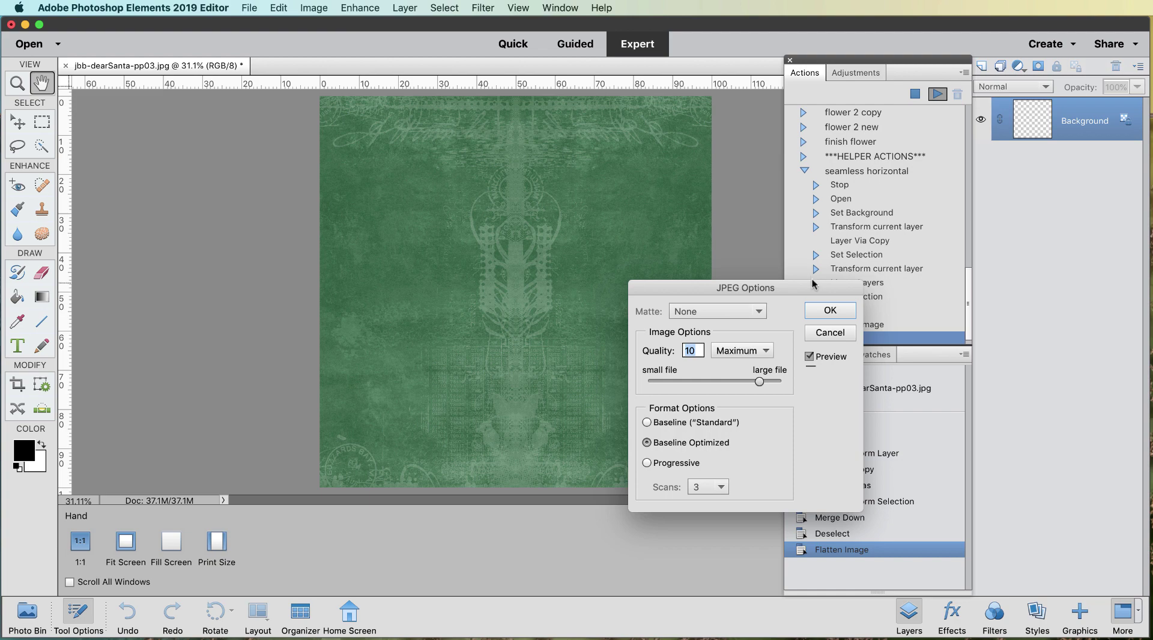
{"action": "left_click", "coordinate": [821, 311]}
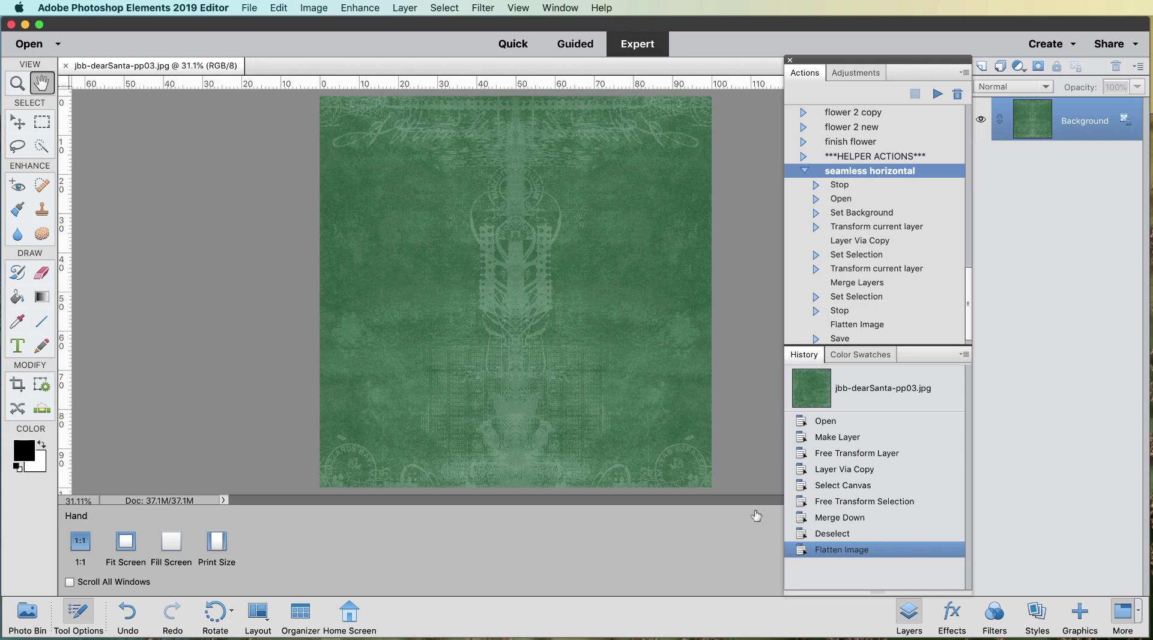
Collapse the step list of the seamless horizontal action.
{"action": "left_click", "coordinate": [855, 186]}
{"action": "left_click", "coordinate": [859, 171]}
{"action": "double_click", "coordinate": [850, 173]}
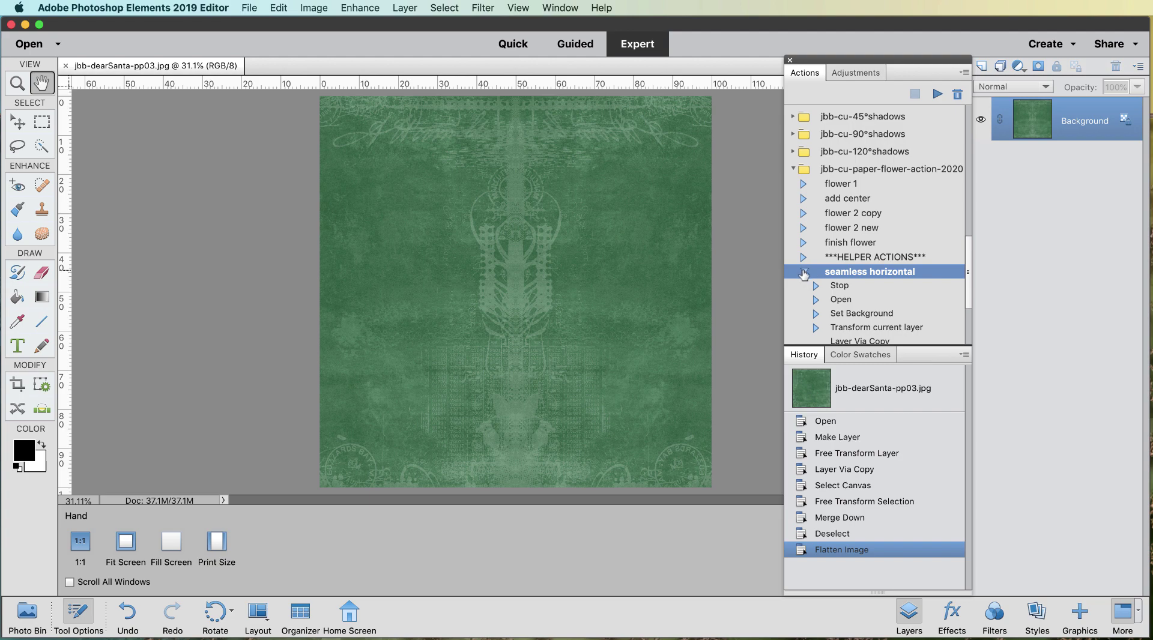
{"action": "scroll", "coordinate": [817, 267], "scroll_direction": "up", "scroll_amount": 2}
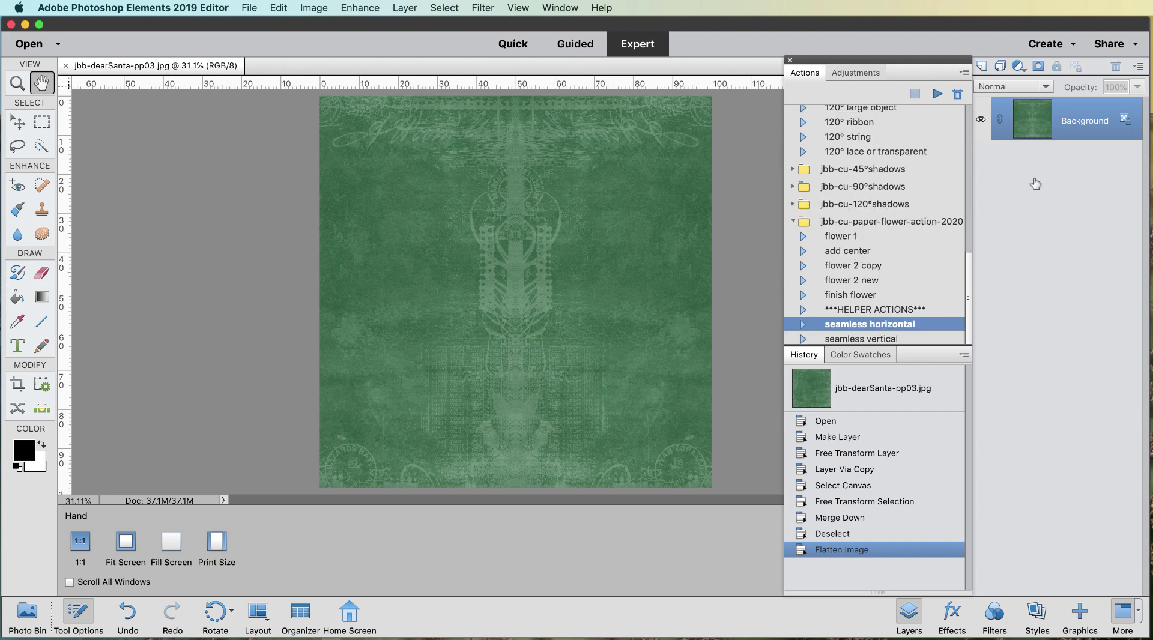
Run the flower 1 action and open jbb-cu-start_file12.png from the start_files folder as its start file.
{"action": "left_click", "coordinate": [852, 236]}
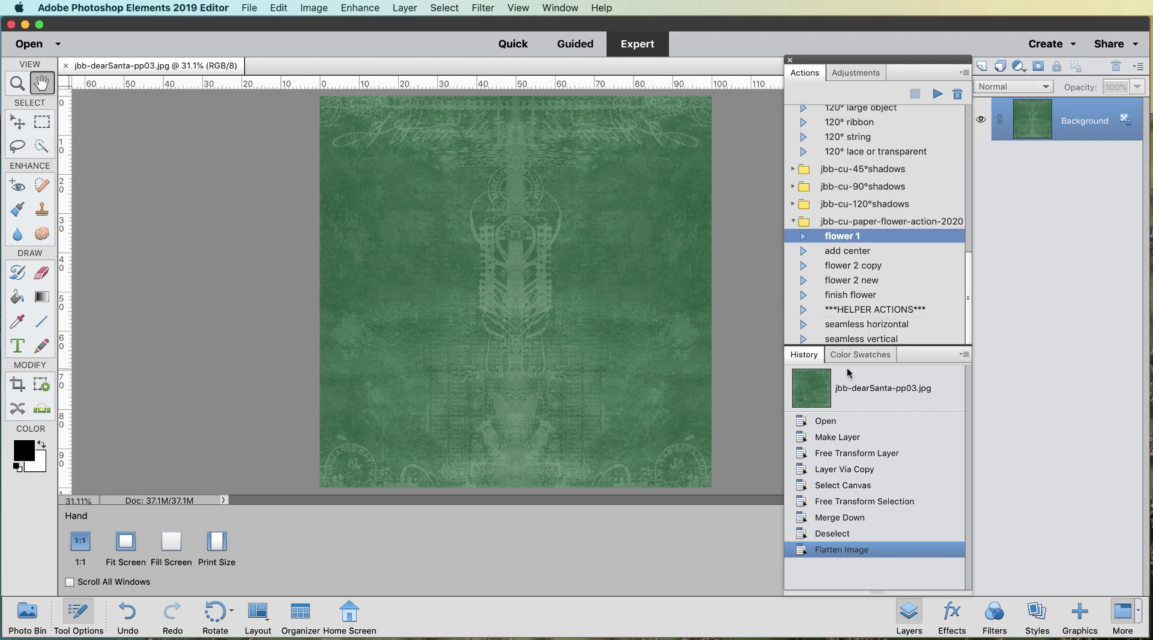
{"action": "left_click", "coordinate": [937, 94]}
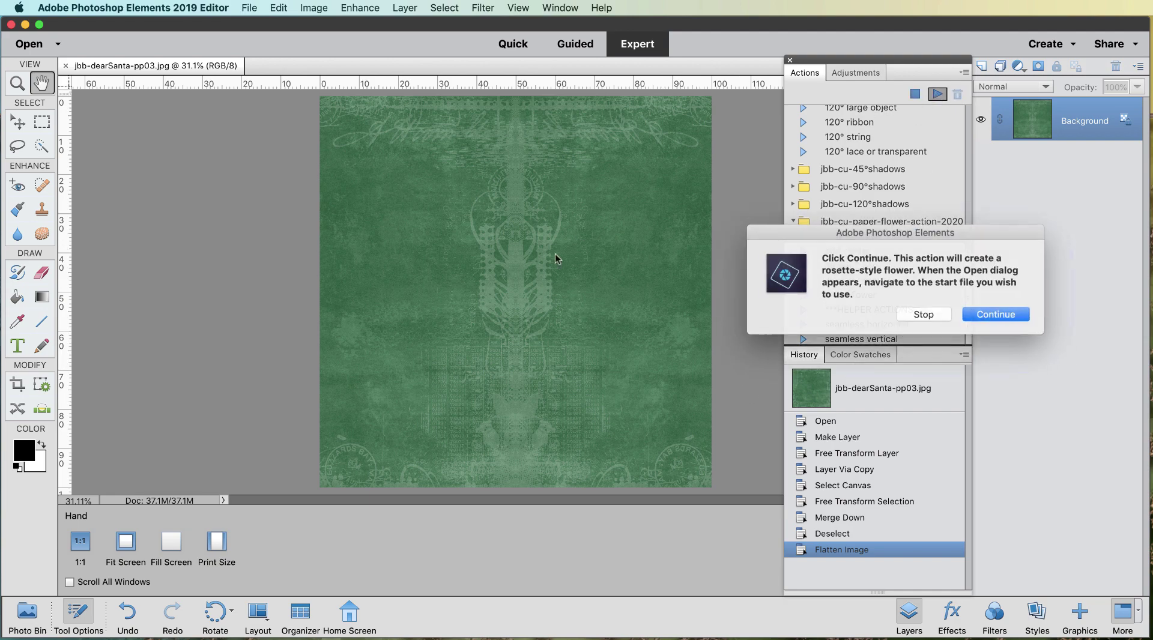
{"action": "left_click", "coordinate": [989, 316]}
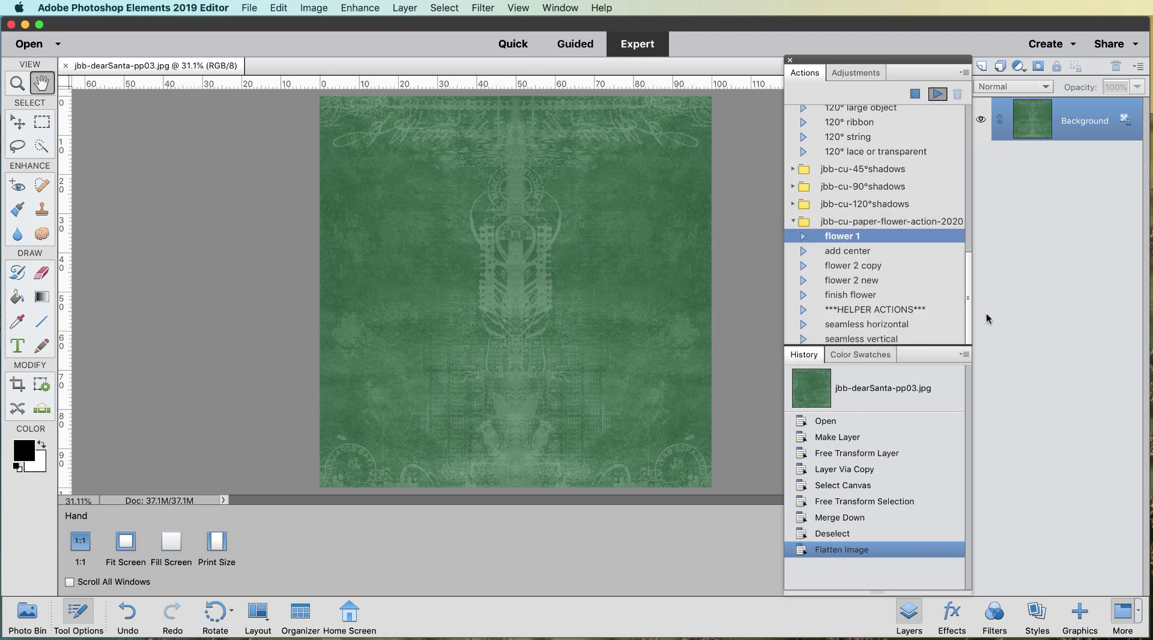
{"action": "left_click", "coordinate": [736, 173]}
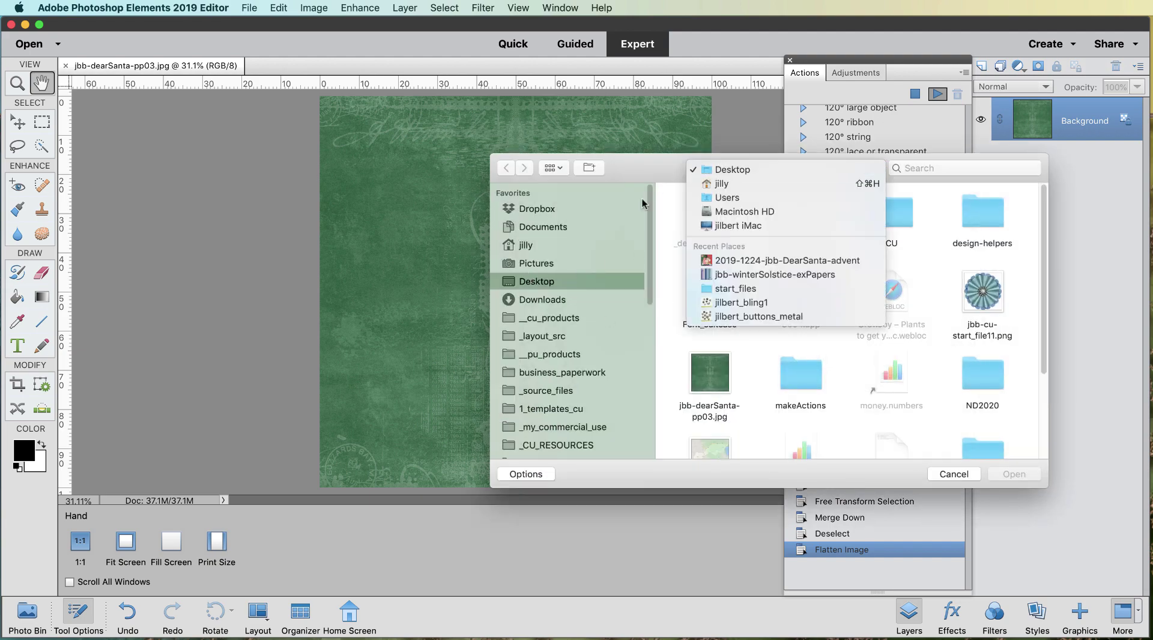
{"action": "left_click", "coordinate": [775, 289]}
{"action": "left_click_drag", "start_coordinate": [668, 157], "coordinate": [499, 128]}
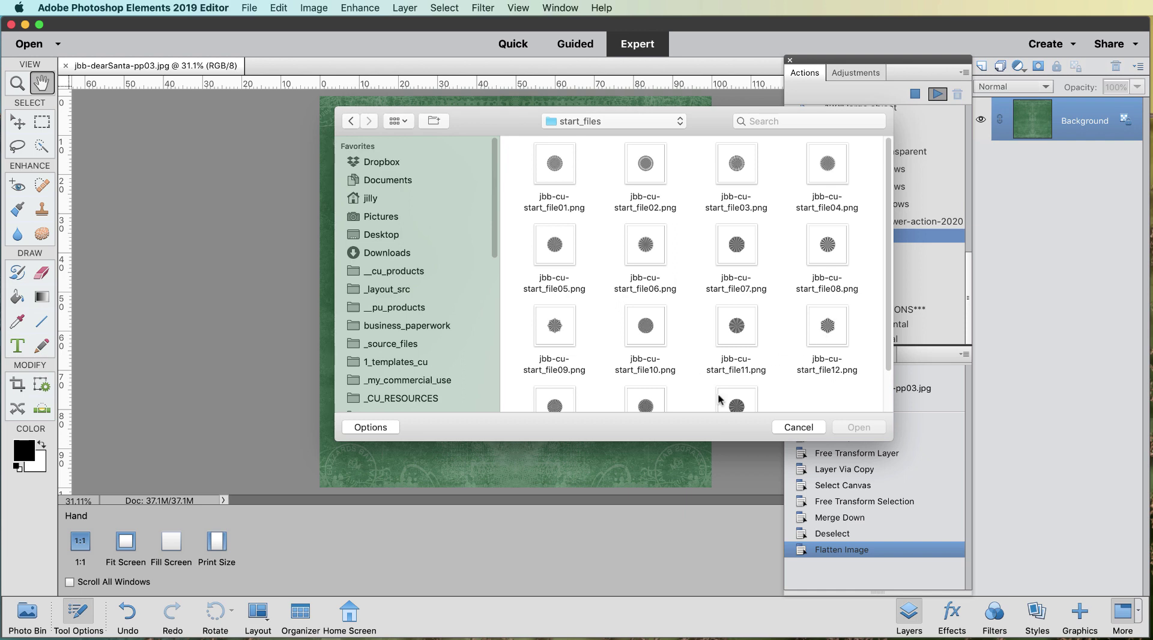
{"action": "left_click", "coordinate": [831, 328]}
{"action": "left_click", "coordinate": [858, 428]}
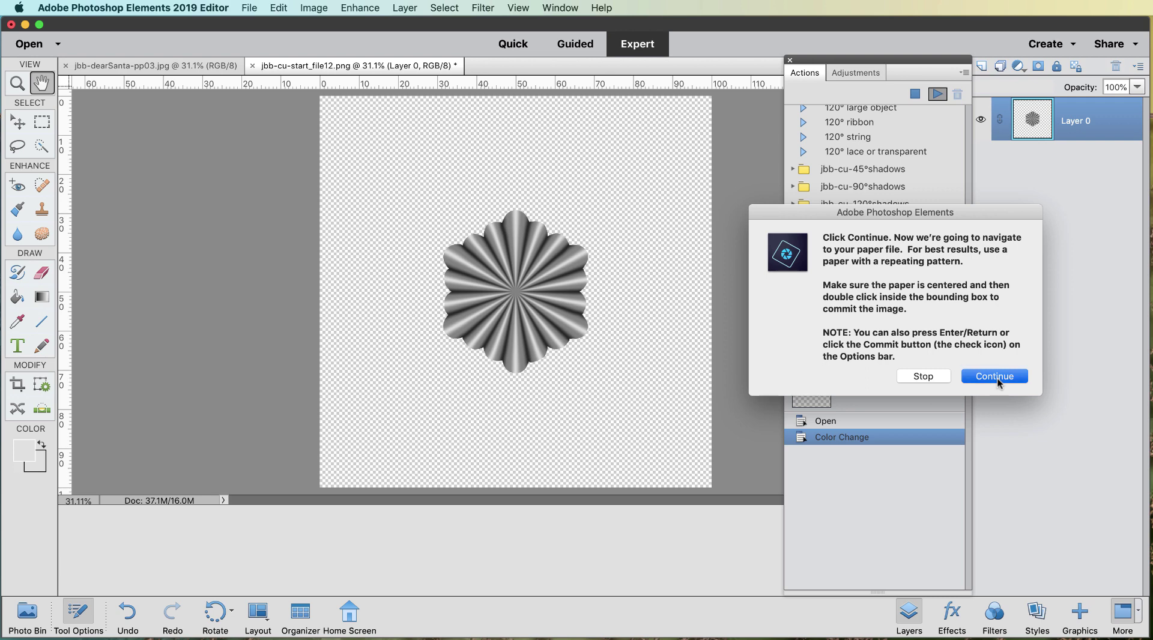
Continue the action and place the original jbb-dearSanta-pp03.jpg from the 2019-1224-jbb-DearSanta-advent folder, committing it centered at 100% size.
{"action": "left_click", "coordinate": [995, 376]}
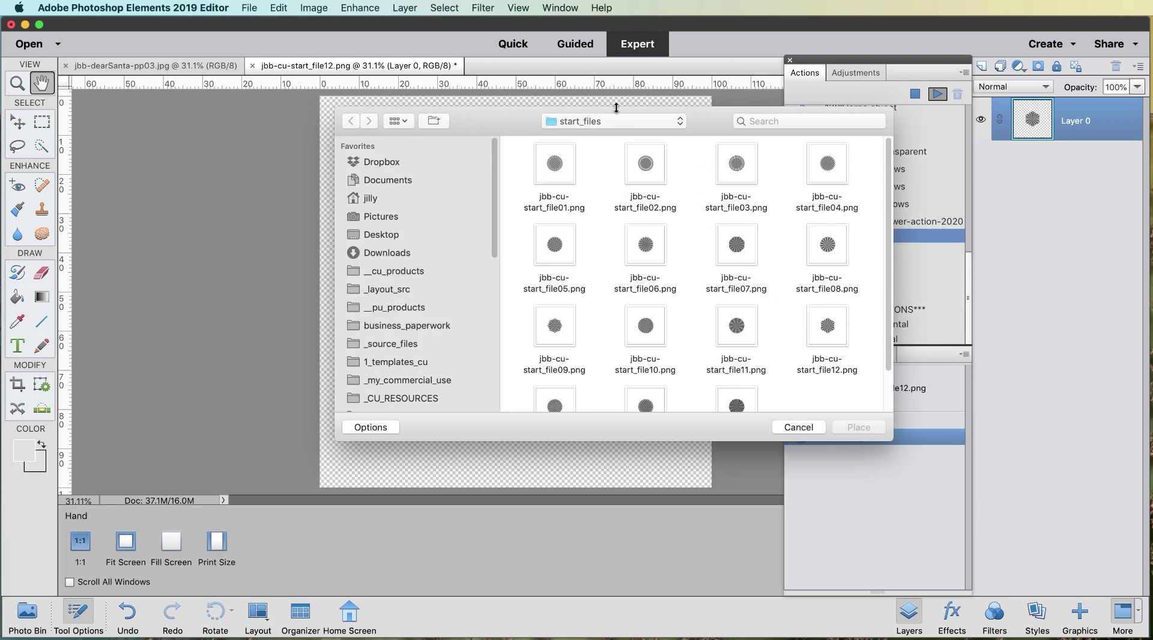
{"action": "left_click", "coordinate": [616, 121]}
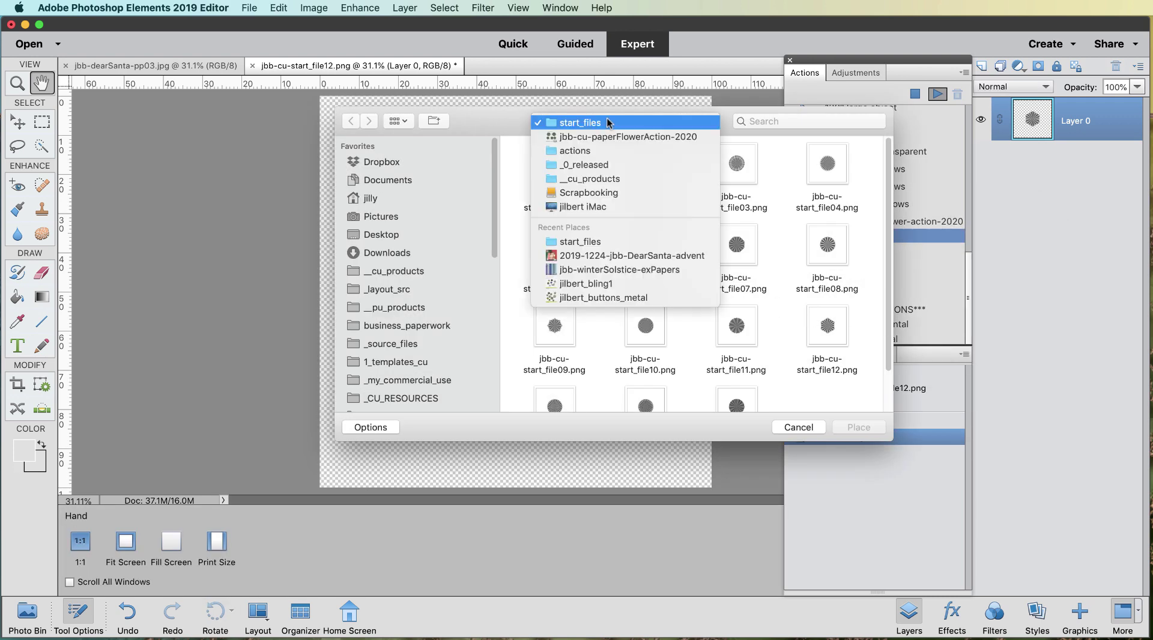
{"action": "left_click", "coordinate": [633, 256]}
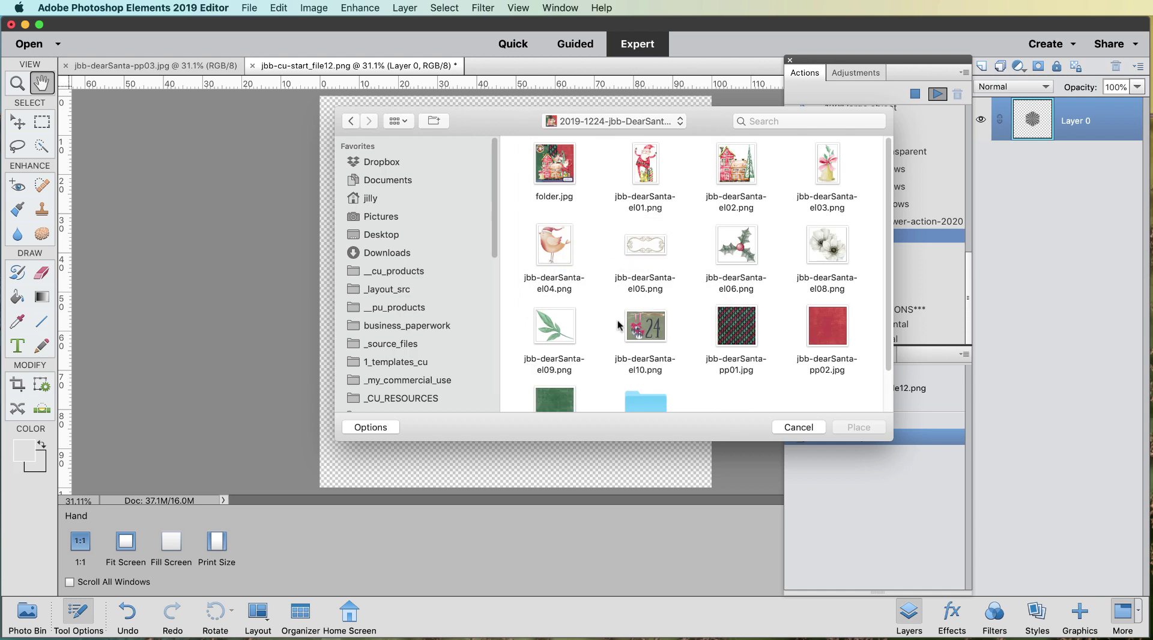
{"action": "left_click", "coordinate": [553, 399]}
{"action": "left_click", "coordinate": [860, 428]}
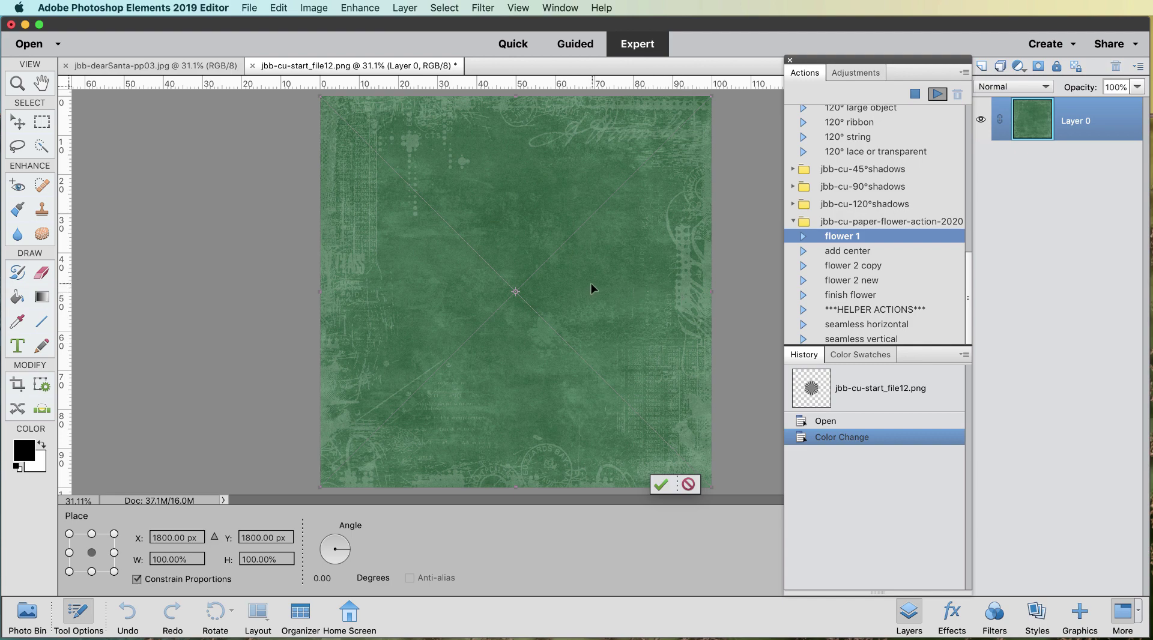
{"action": "key", "text": "Return"}
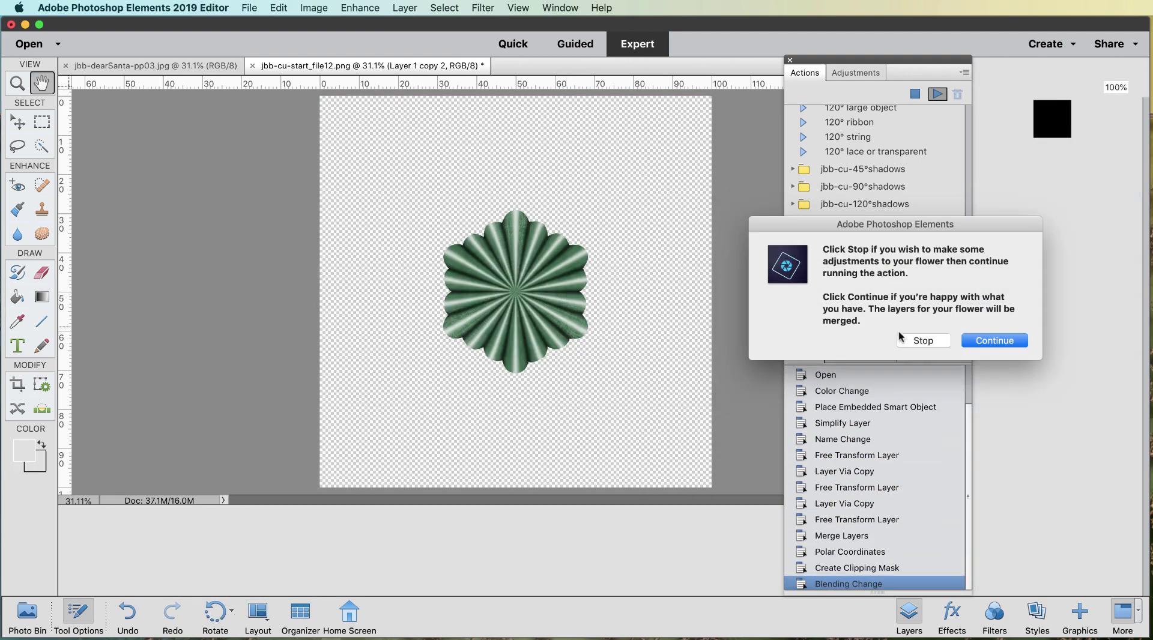
Stop the flower 1 action before the layers merge and inspect the green flower's petals and center up close.
{"action": "left_click", "coordinate": [906, 339]}
{"action": "left_click", "coordinate": [494, 236], "text": "super"}
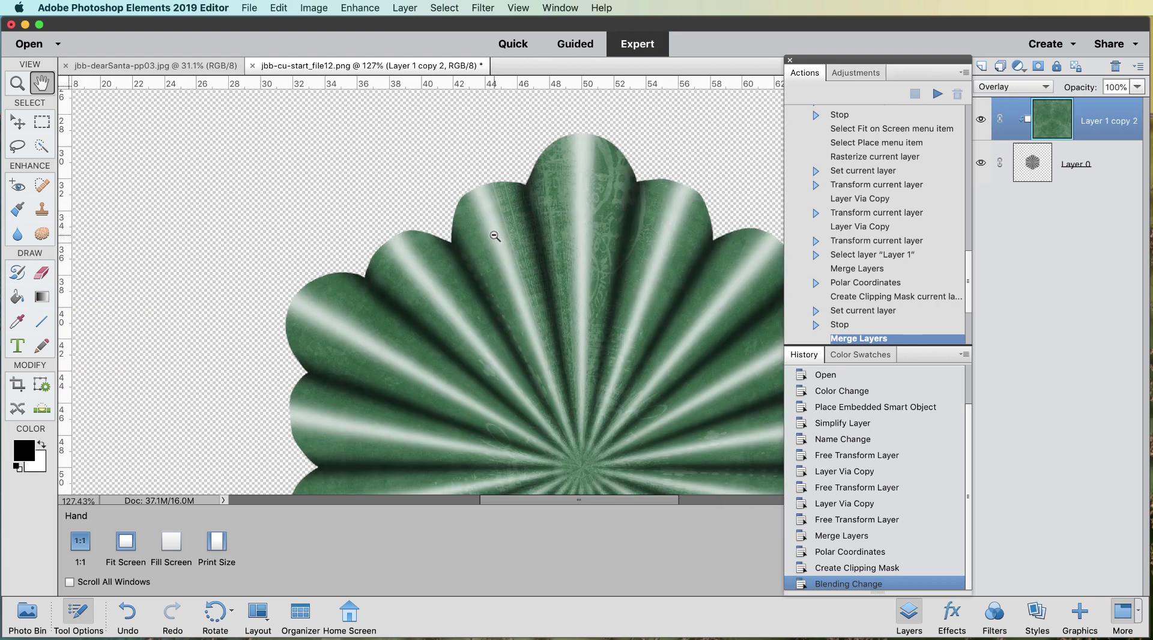
{"action": "left_click_drag", "start_coordinate": [581, 314], "coordinate": [502, 210]}
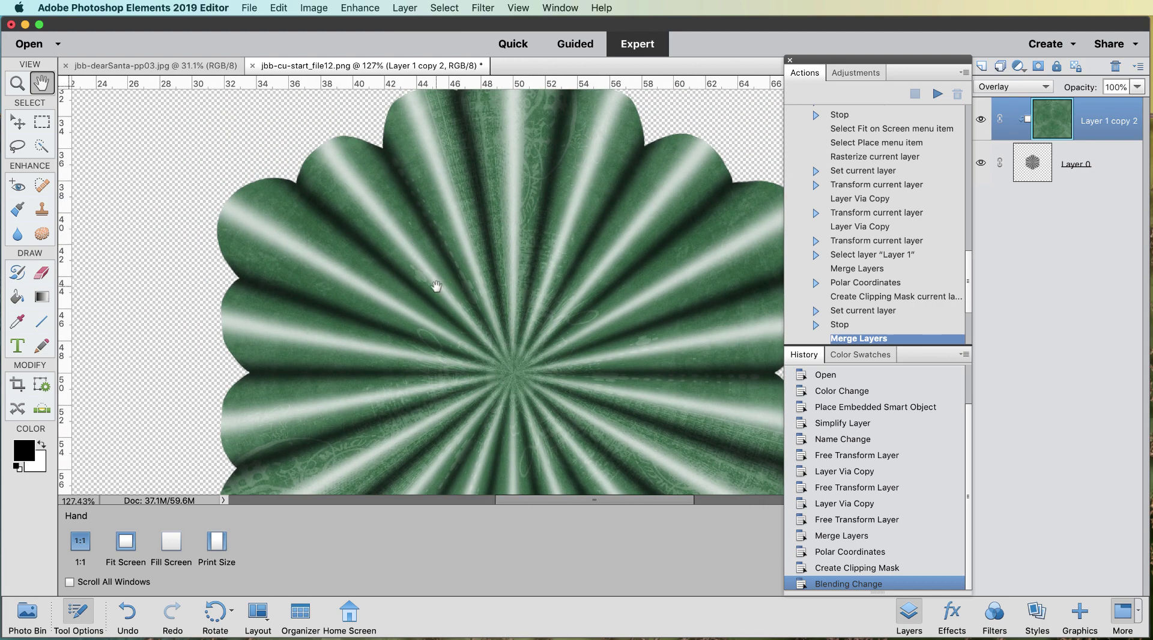
{"action": "key", "text": "super+0"}
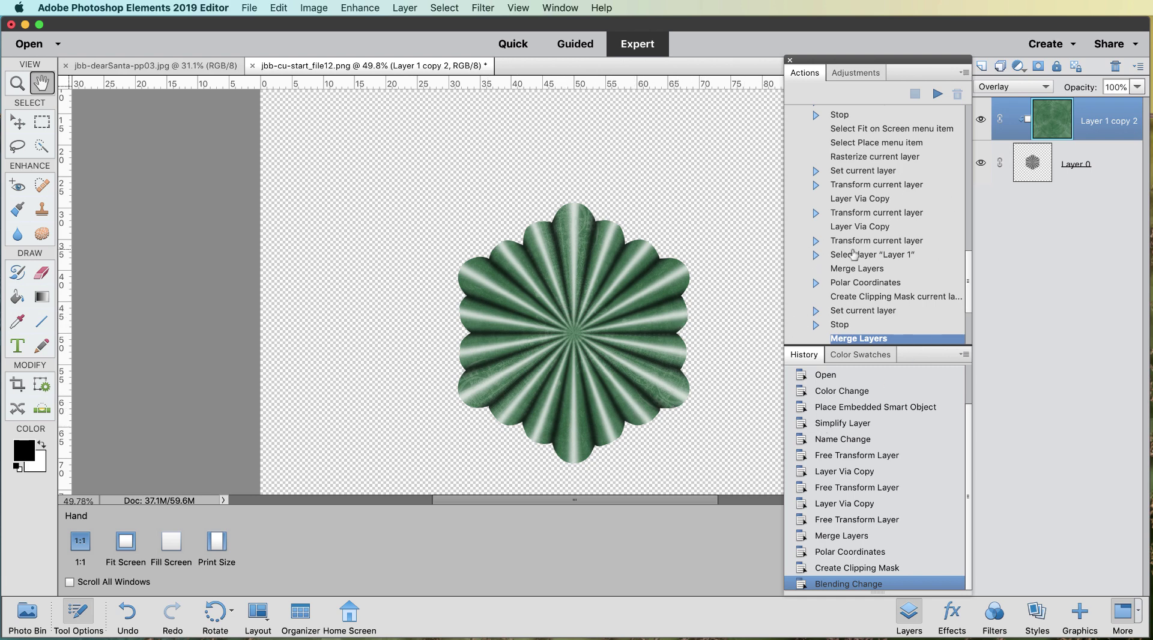
Collapse the step list of the flower 1 action.
{"action": "scroll", "coordinate": [834, 217], "scroll_direction": "up", "scroll_amount": 2}
{"action": "scroll", "coordinate": [833, 180], "scroll_direction": "up", "scroll_amount": 5}
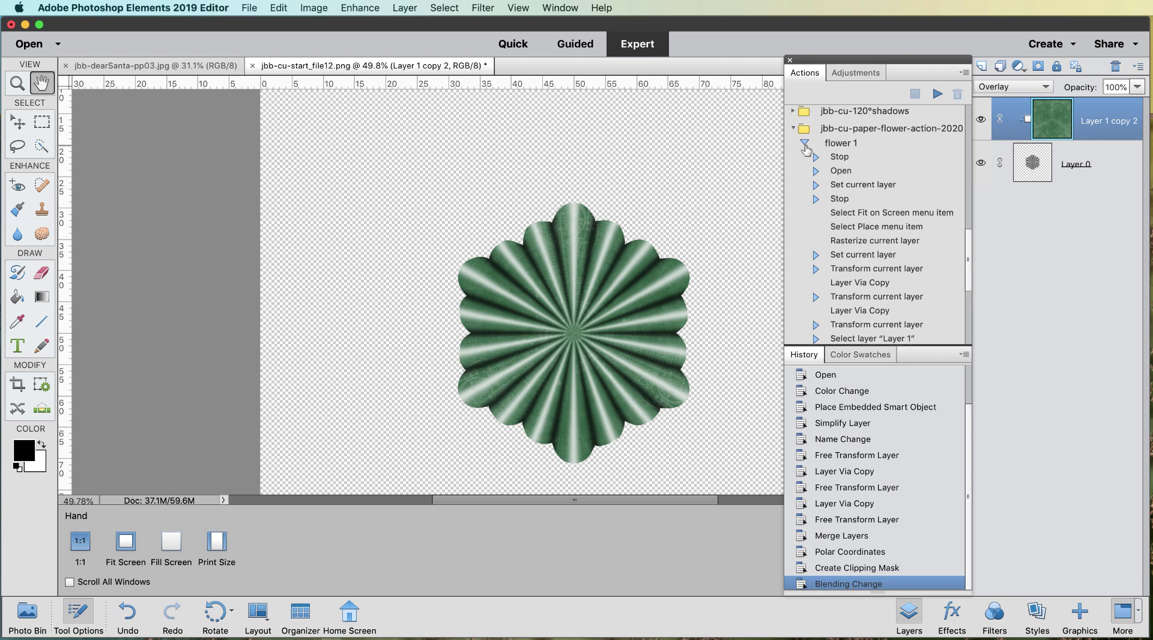
{"action": "scroll", "coordinate": [806, 150], "scroll_direction": "up", "scroll_amount": 3}
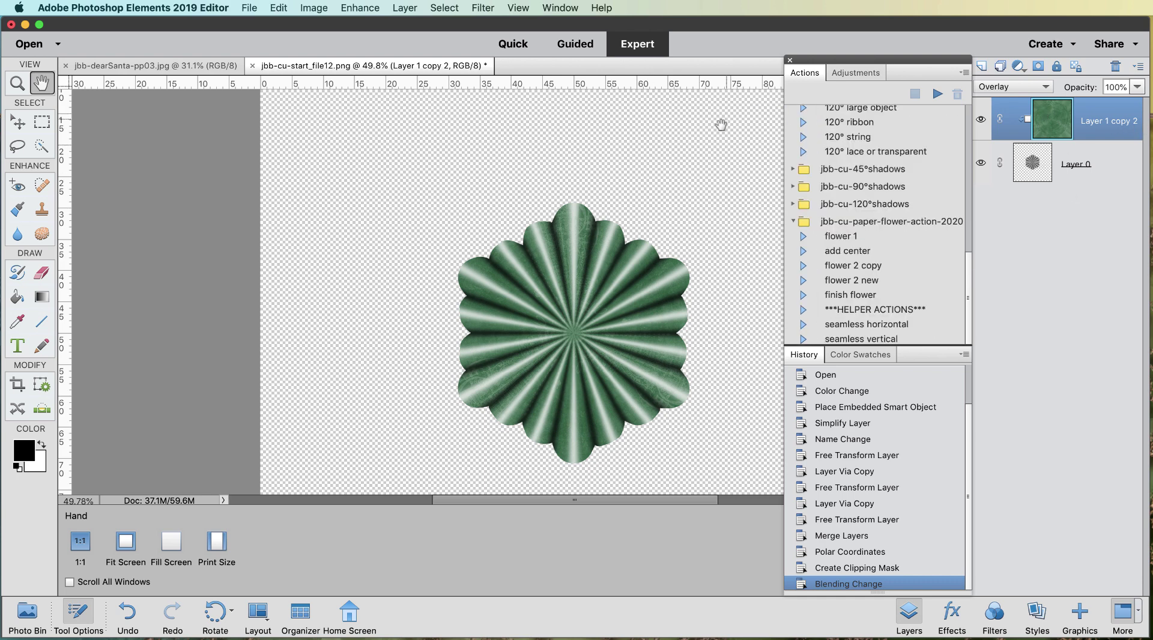